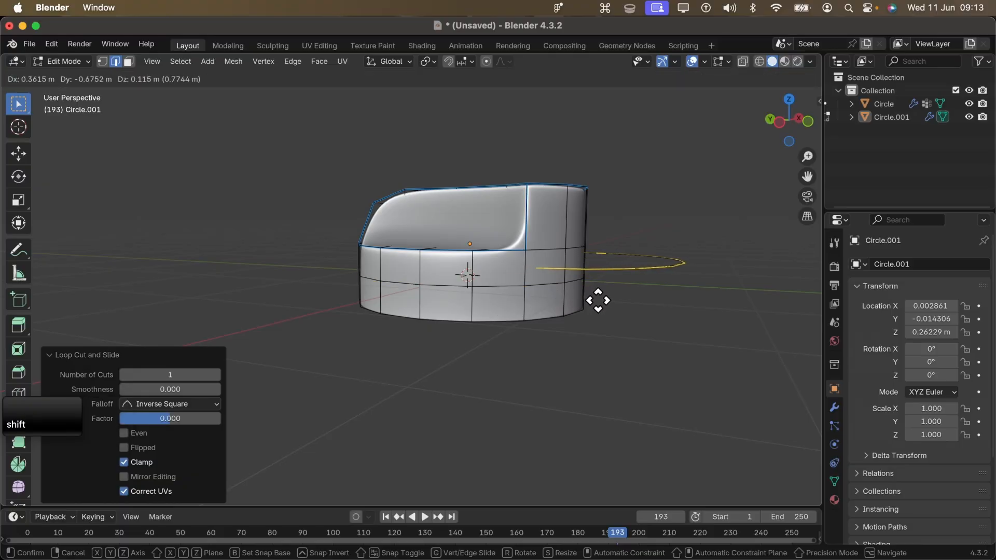
# - Finish duplicating the middle edge loop of the knob's base in place and separate it into its own object
pyautogui.rightClick(525, 322)
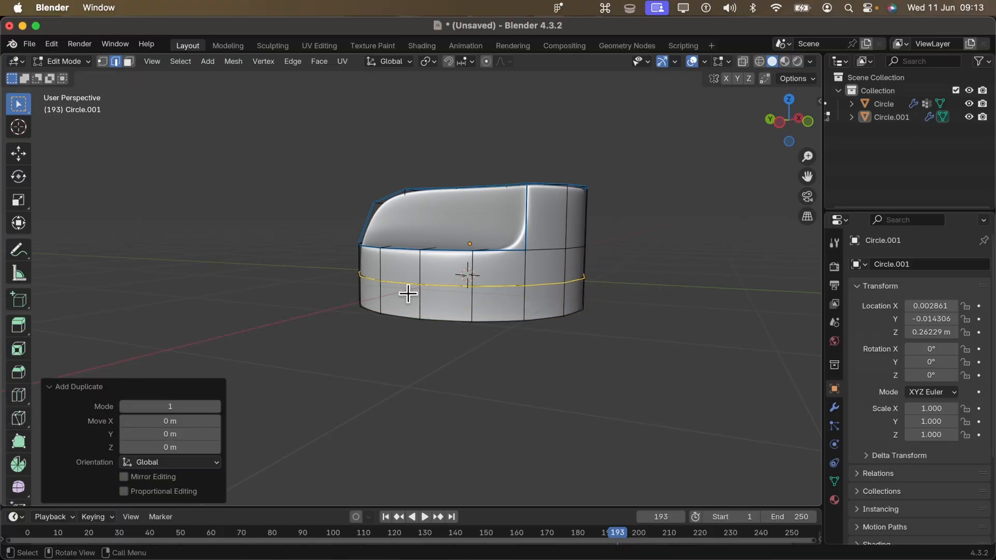
pyautogui.press('p')
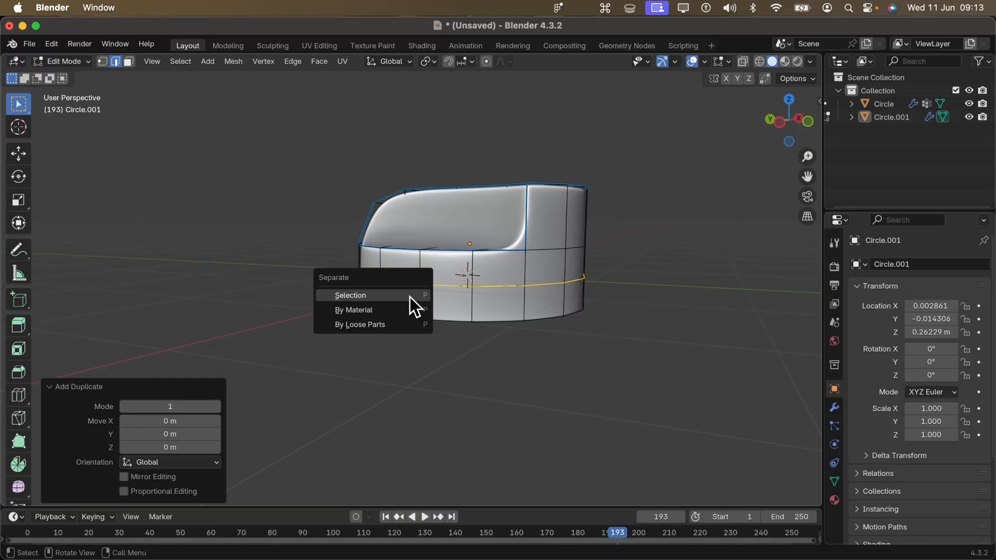
pyautogui.click(410, 297)
pyautogui.press('Tab')
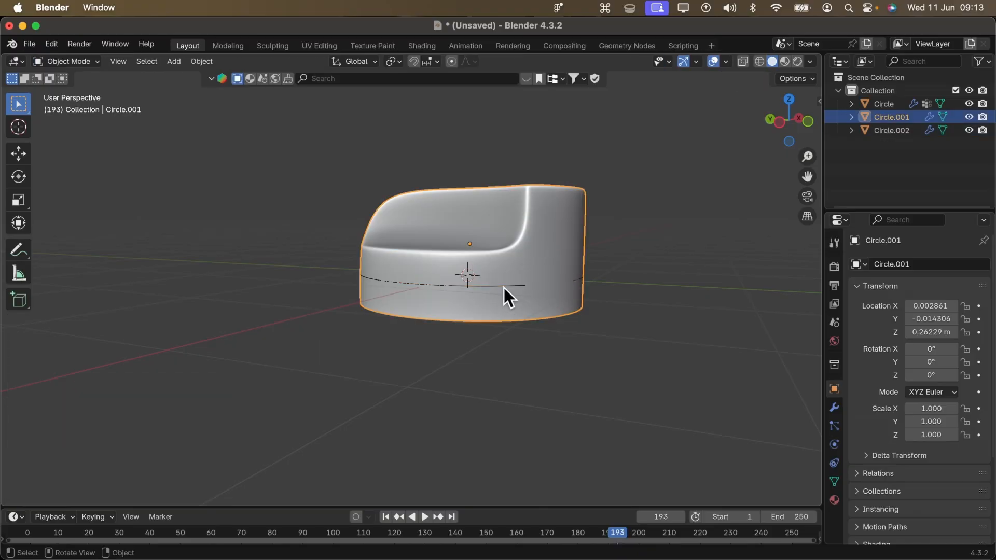
# - Edit the separated loop and extrude it outward into a flat ring around the knob, scaled by about 1.16
pyautogui.click(503, 287)
pyautogui.press('Tab')
pyautogui.moveTo(503, 288); pyautogui.dragTo(480, 291, button='middle')
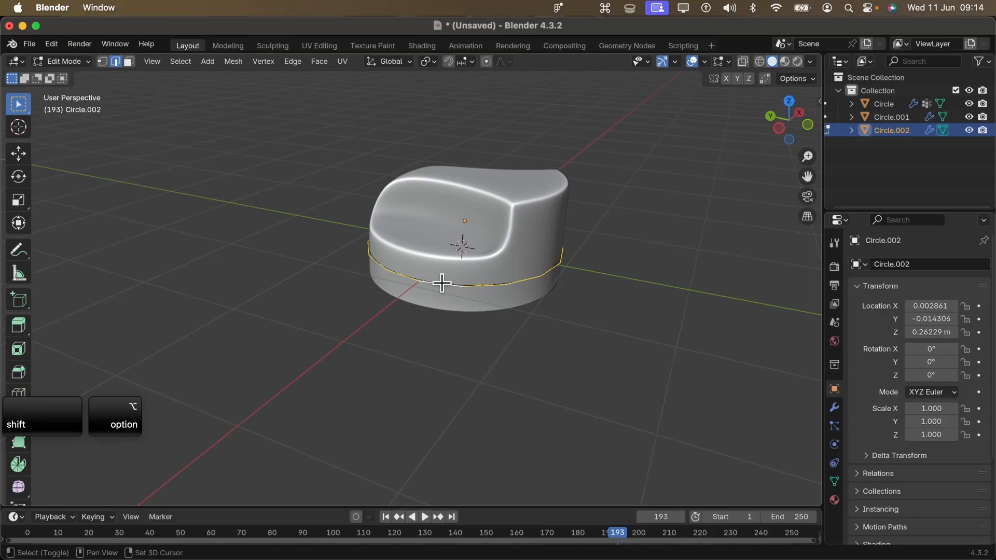
pyautogui.moveTo(570, 275); pyautogui.dragTo(397, 267, button='middle')
pyautogui.moveTo(747, 332); pyautogui.dragTo(422, 309, button='middle')
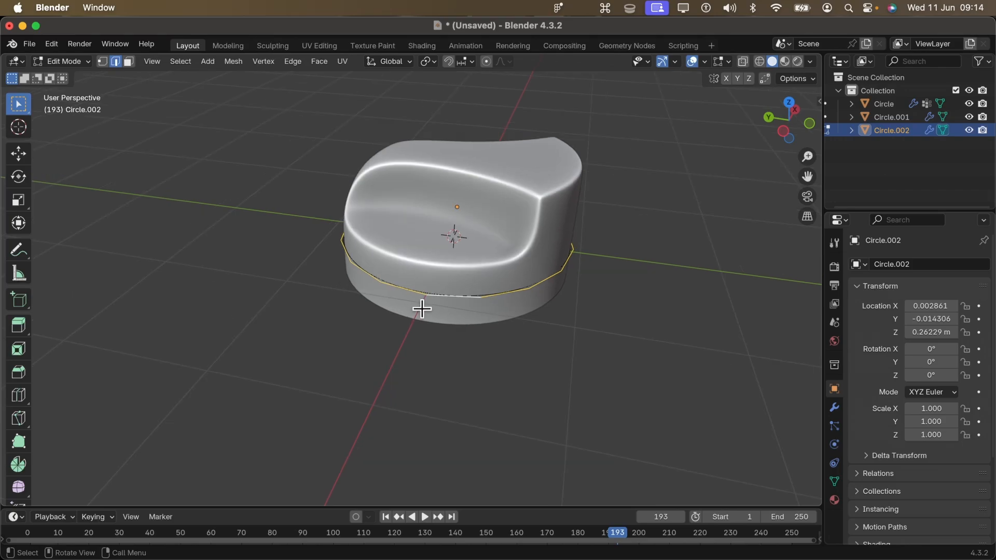
pyautogui.scroll(-2, 422, 309)
pyautogui.scroll(1, 427, 307)
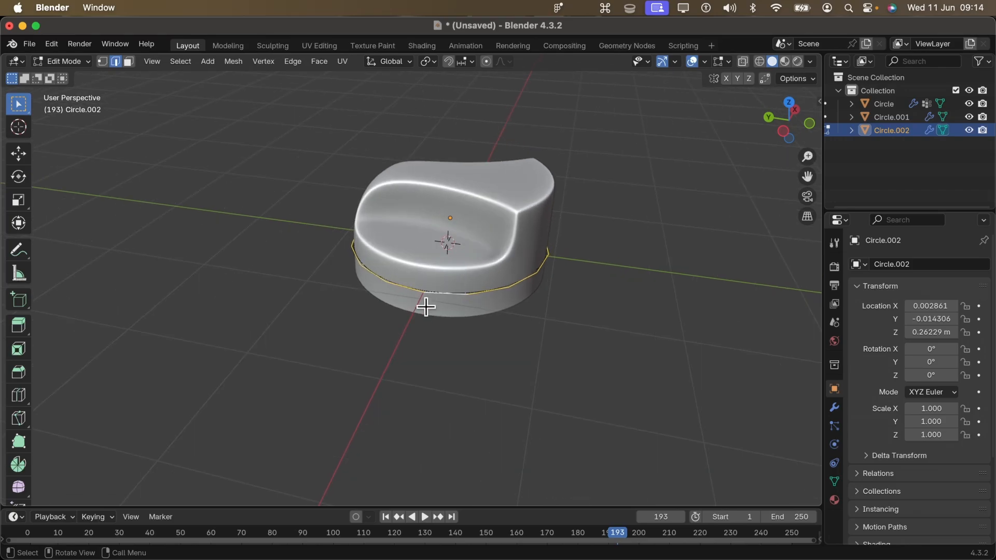
pyautogui.press('e')
pyautogui.press('s')
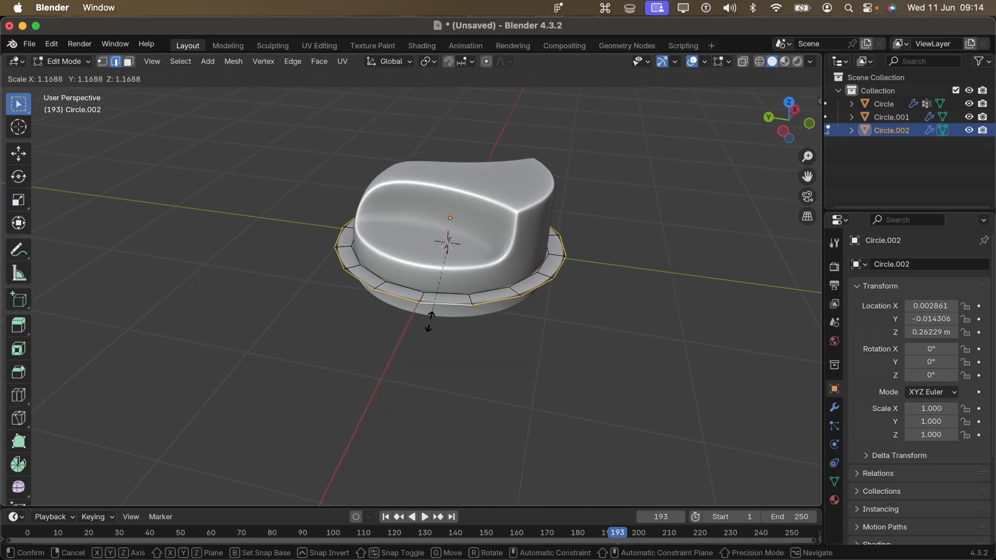
pyautogui.click(431, 321)
# - Select the ring's inner edge loop and scale it by about 1.016, adjusting it to leave a slight gap around the knob
pyautogui.moveTo(500, 255); pyautogui.dragTo(435, 256, button='middle')
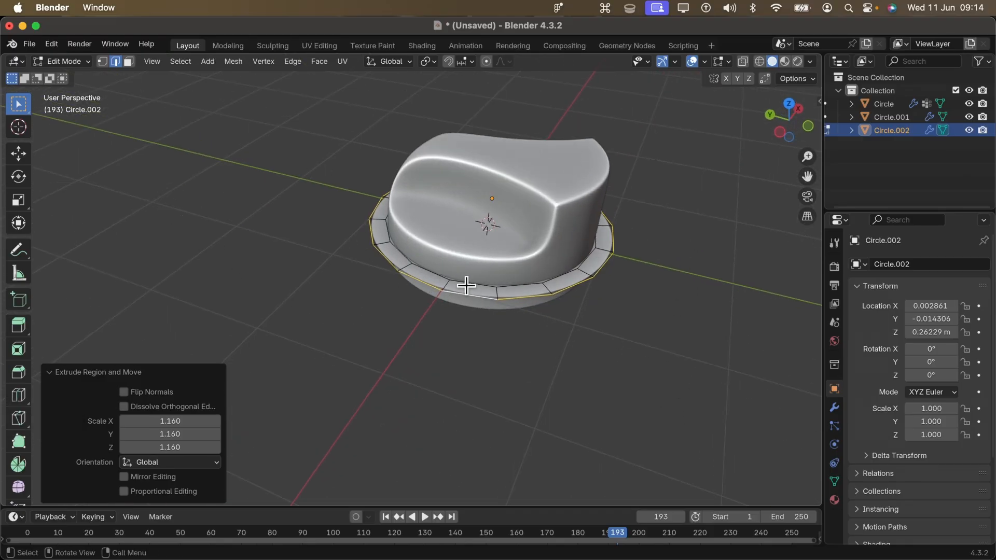
pyautogui.scroll(3, 467, 284)
pyautogui.click(523, 280)
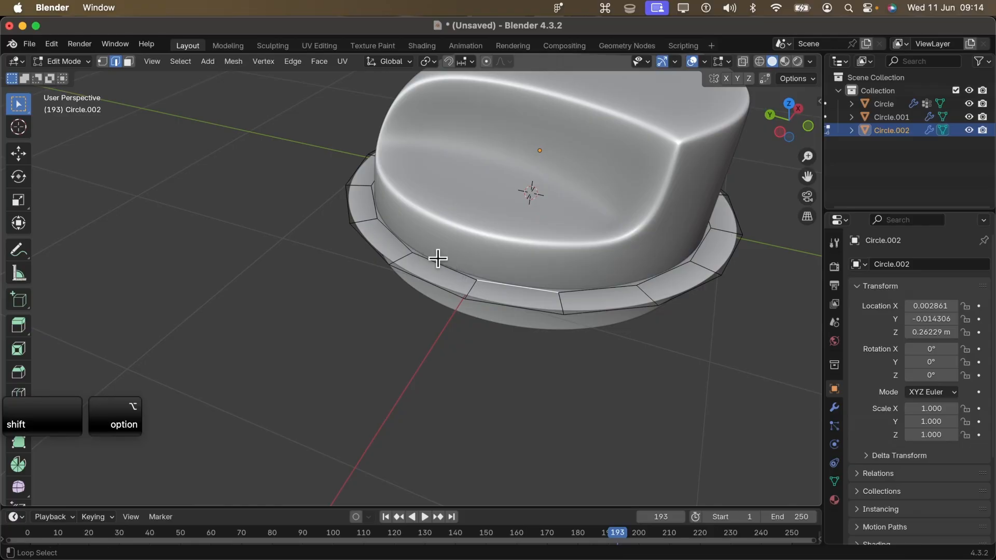
pyautogui.moveTo(489, 275); pyautogui.dragTo(514, 290, button='middle')
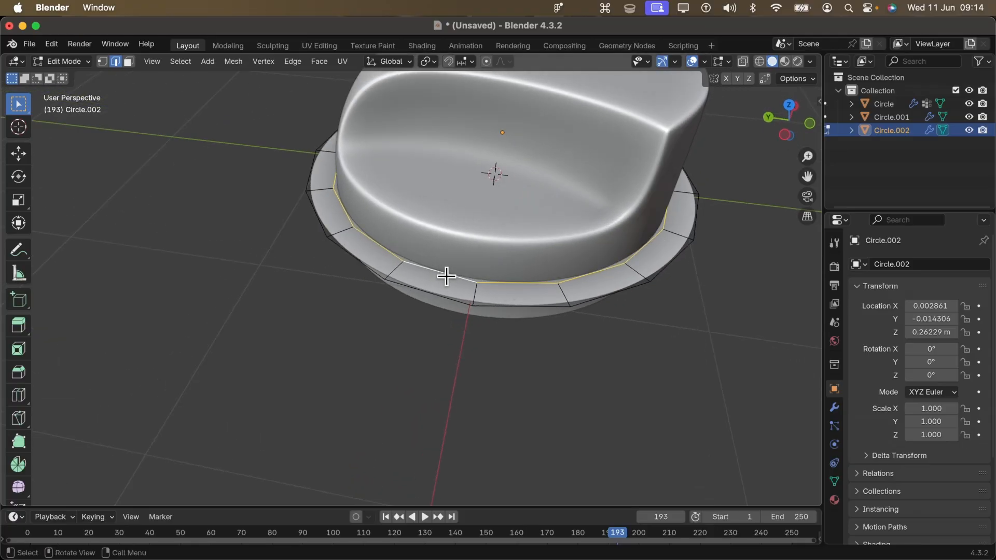
pyautogui.press('s')
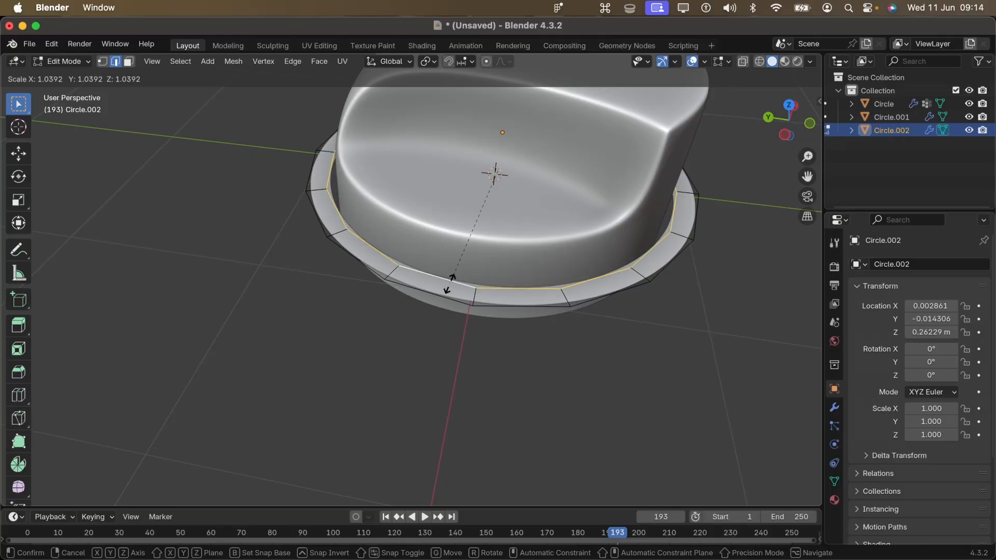
pyautogui.click(451, 272)
pyautogui.moveTo(451, 271); pyautogui.dragTo(465, 330, button='middle')
pyautogui.press('s')
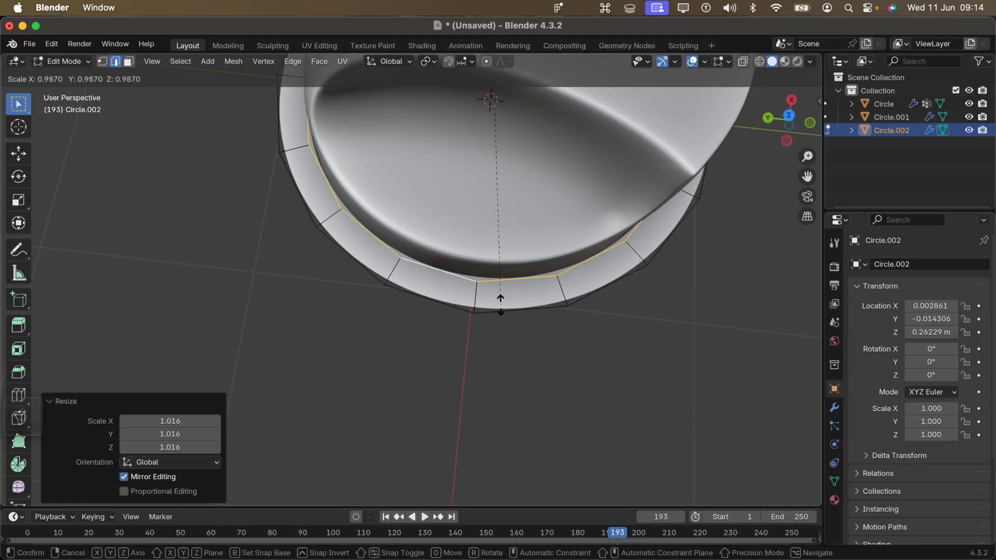
pyautogui.click(430, 257)
pyautogui.click(431, 265)
pyautogui.keyDown('alt'); pyautogui.keyDown('shift'); pyautogui.click(508, 287); pyautogui.keyUp('shift'); pyautogui.keyUp('alt')
# - Extrude the ring's inner edge loop downward along Z twice, by about 0.065 m and about 0.31 m
pyautogui.moveTo(509, 295); pyautogui.dragTo(509, 182, button='middle')
pyautogui.keyDown('shift'); pyautogui.moveTo(463, 271); pyautogui.dragTo(473, 253, button='middle'); pyautogui.keyUp('shift')
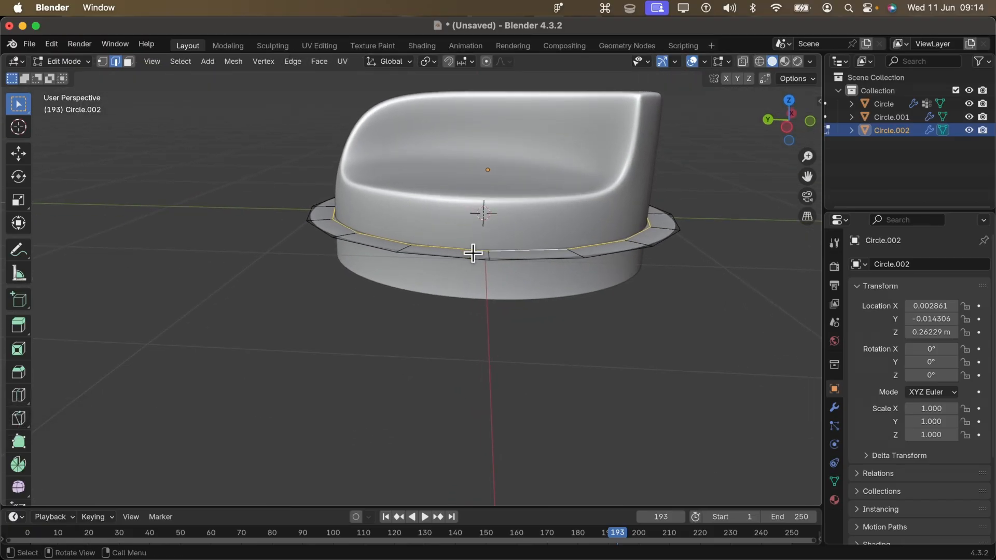
pyautogui.press('e')
pyautogui.press('z')
pyautogui.click(472, 269)
pyautogui.moveTo(472, 288); pyautogui.dragTo(485, 291, button='middle')
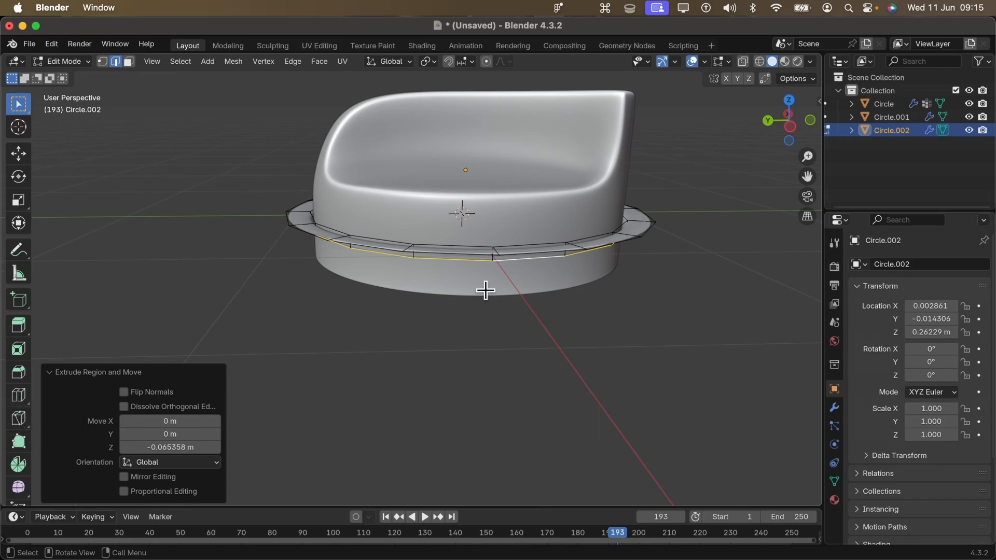
pyautogui.press('e')
pyautogui.press('z')
pyautogui.click(487, 341)
# - Bevel the ring's upper inner edge loop with 3 segments and a width of about 0.03 m
pyautogui.moveTo(487, 340); pyautogui.dragTo(465, 296, button='middle')
pyautogui.scroll(2, 465, 295)
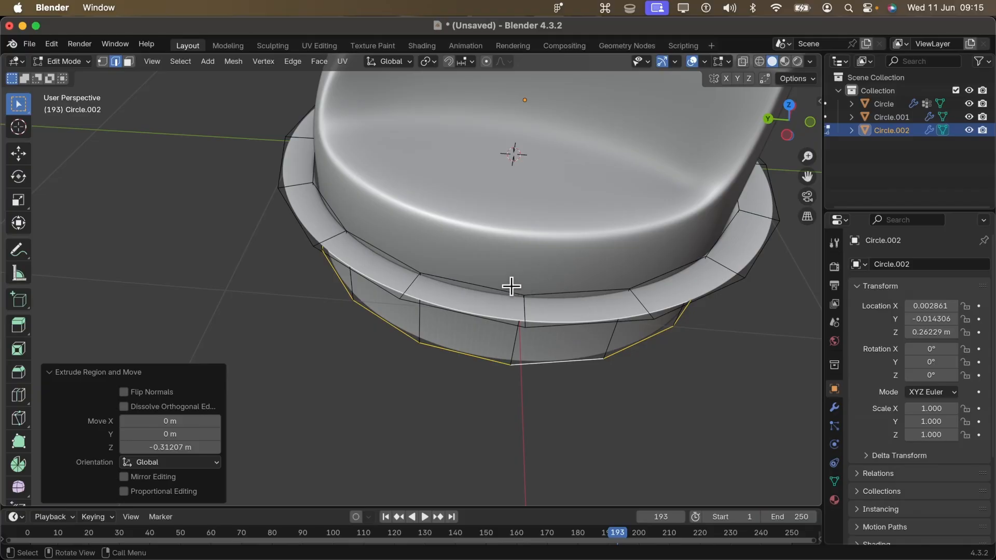
pyautogui.click(495, 299)
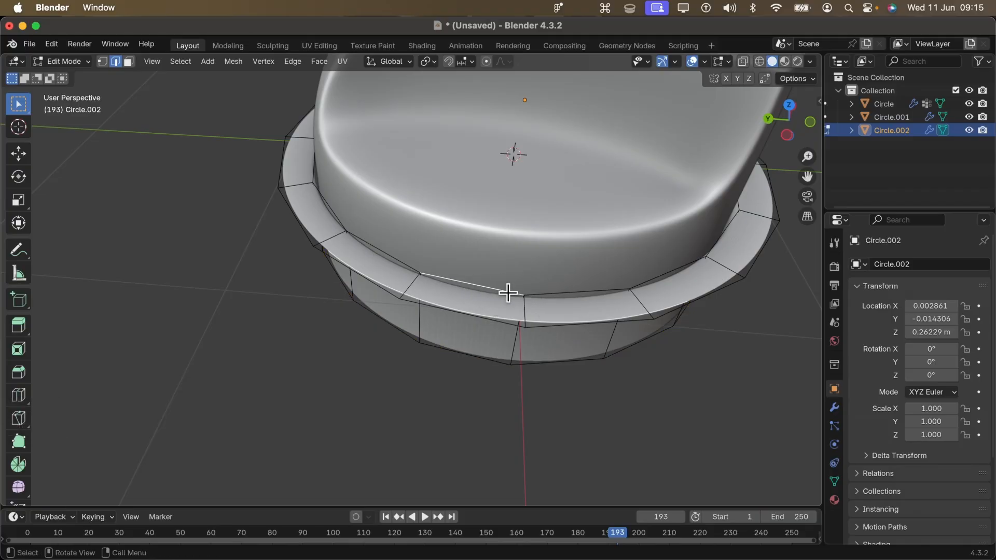
pyautogui.keyDown('shift'); pyautogui.keyDown('super'); pyautogui.click(555, 288); pyautogui.keyUp('super'); pyautogui.keyUp('shift')
pyautogui.click(392, 254)
pyautogui.keyDown('alt'); pyautogui.keyDown('shift'); pyautogui.click(459, 283); pyautogui.keyUp('shift'); pyautogui.keyUp('alt')
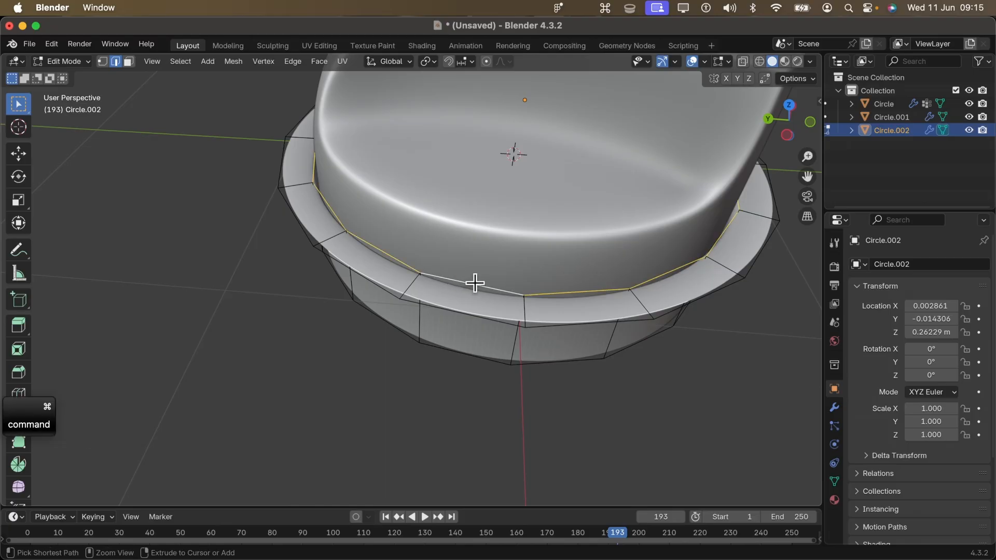
pyautogui.hotkey('ctrl', 'b')
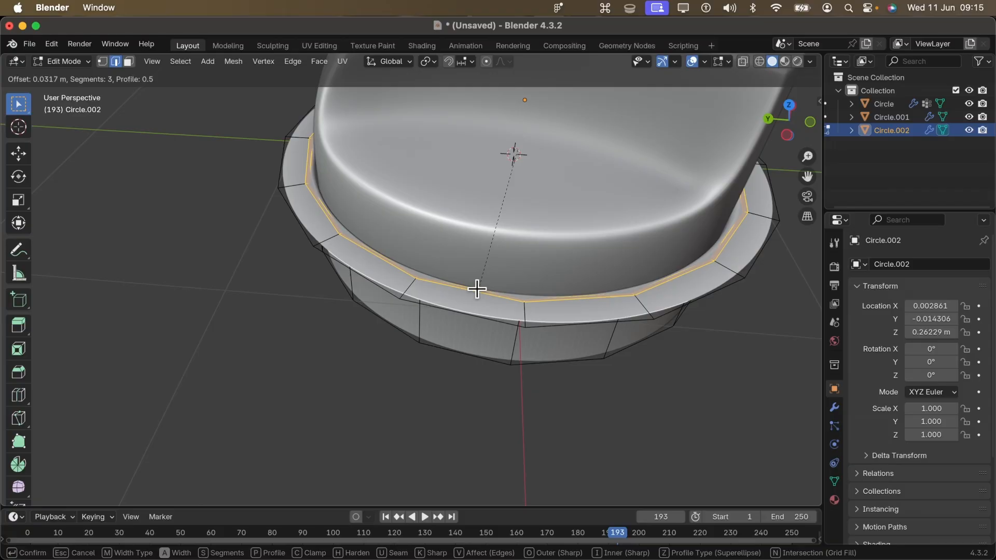
pyautogui.click(477, 289)
# - Set the bevel's shape to 1 and check the smoothed ring in Object Mode
pyautogui.moveTo(478, 287); pyautogui.dragTo(488, 342, button='middle')
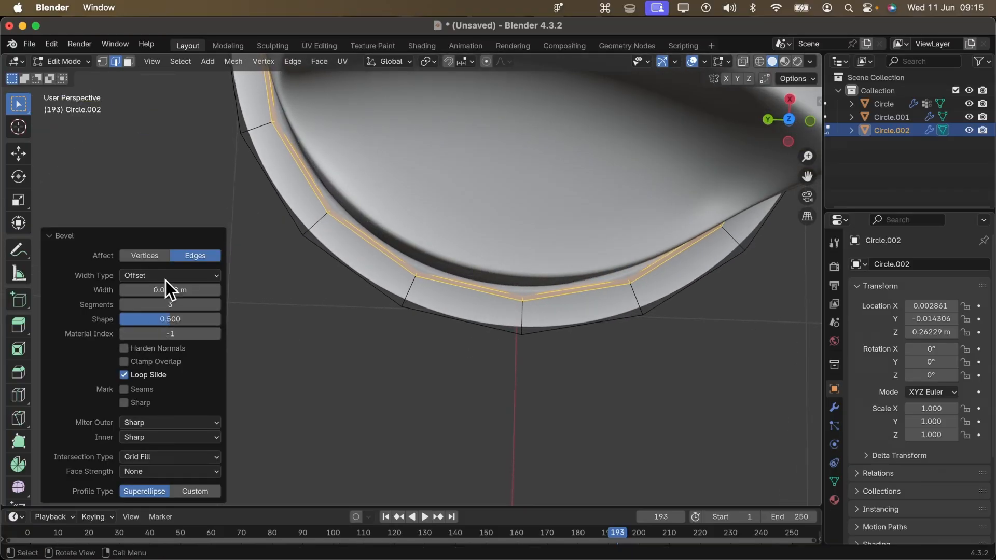
pyautogui.click(178, 318)
pyautogui.write('1')
pyautogui.press('Return')
pyautogui.press('Tab')
pyautogui.moveTo(482, 291); pyautogui.dragTo(481, 185, button='middle')
pyautogui.scroll(-5, 457, 260)
pyautogui.moveTo(455, 260); pyautogui.dragTo(417, 298, button='middle')
# - In top view, extrude the ring's outer edge loop outward twice, scaling the second extrusion by about 1.26
pyautogui.press('Tab')
pyautogui.keyDown('alt'); pyautogui.keyDown('shift'); pyautogui.click(469, 309); pyautogui.keyUp('shift'); pyautogui.keyUp('alt')
pyautogui.moveTo(569, 307); pyautogui.dragTo(449, 210, button='middle')
pyautogui.press('`')
pyautogui.click(542, 107)
pyautogui.scroll(-2, 449, 210)
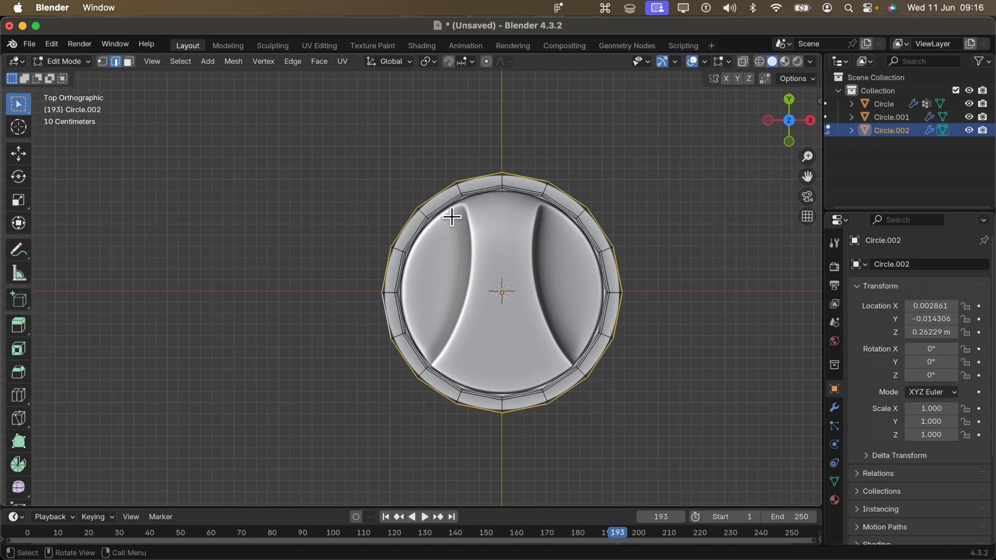
pyautogui.press('e')
pyautogui.press('s')
pyautogui.click(440, 204)
pyautogui.press('e')
pyautogui.press('s')
pyautogui.scroll(-2, 485, 363)
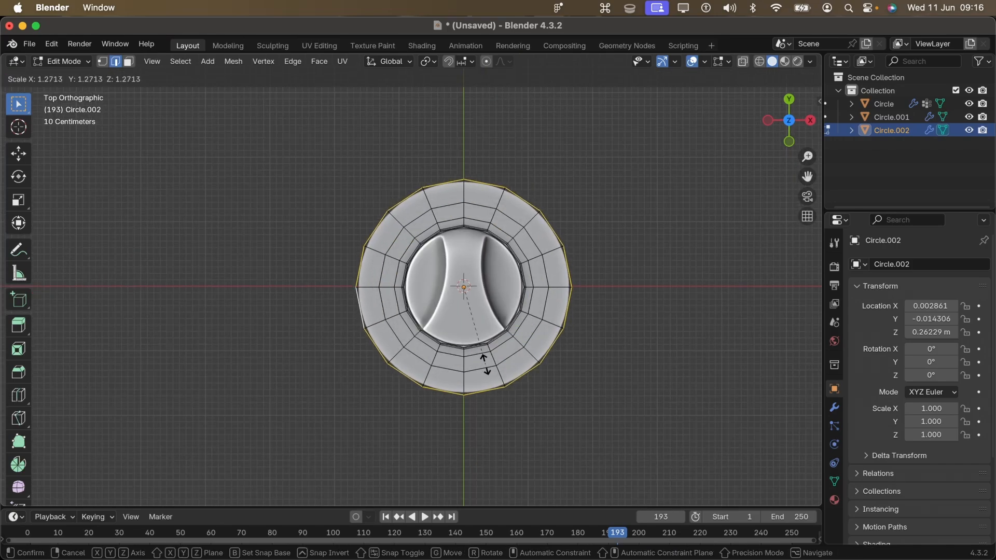
pyautogui.click(488, 363)
# - Add a 2 m plane to the mesh at the world origin and scale it up by about 2.28
pyautogui.keyDown('shift'); pyautogui.moveTo(494, 358); pyautogui.dragTo(486, 283, button='middle'); pyautogui.keyUp('shift')
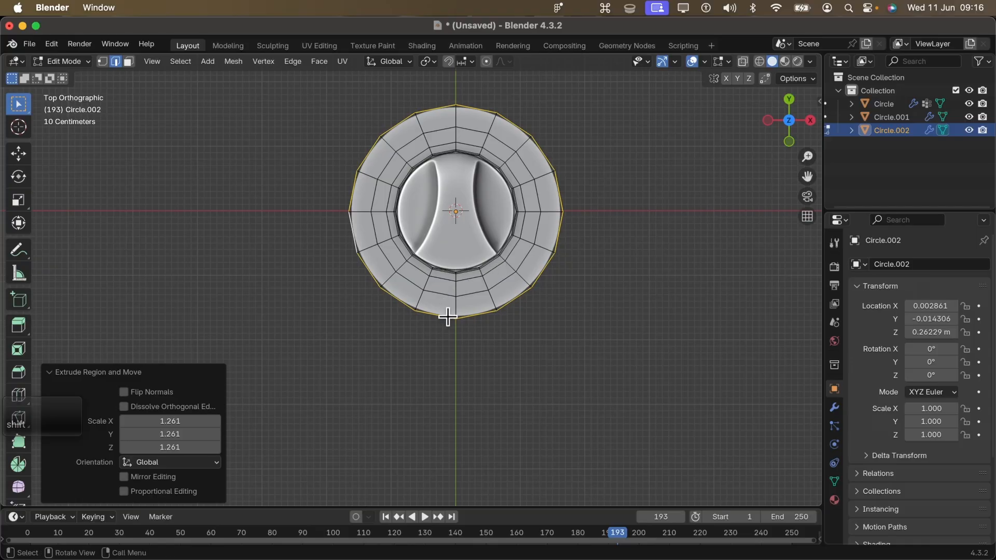
pyautogui.scroll(-2, 442, 313)
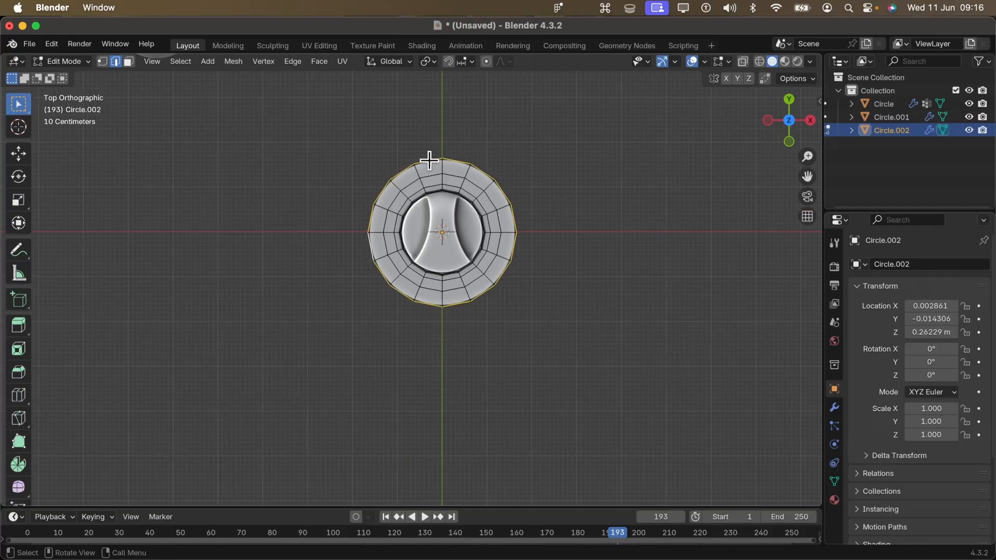
pyautogui.press('shift')
pyautogui.hotkey('shift', 'a')
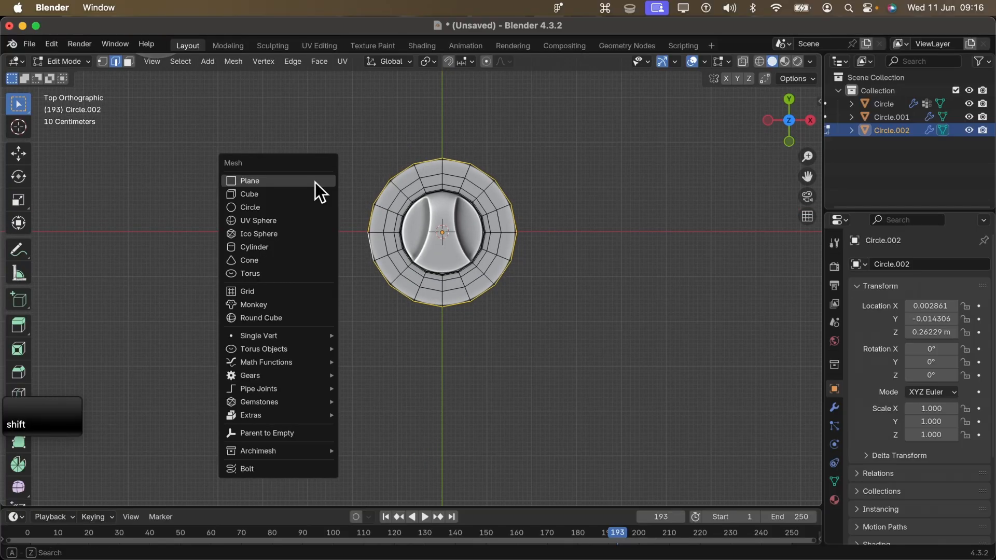
pyautogui.click(316, 183)
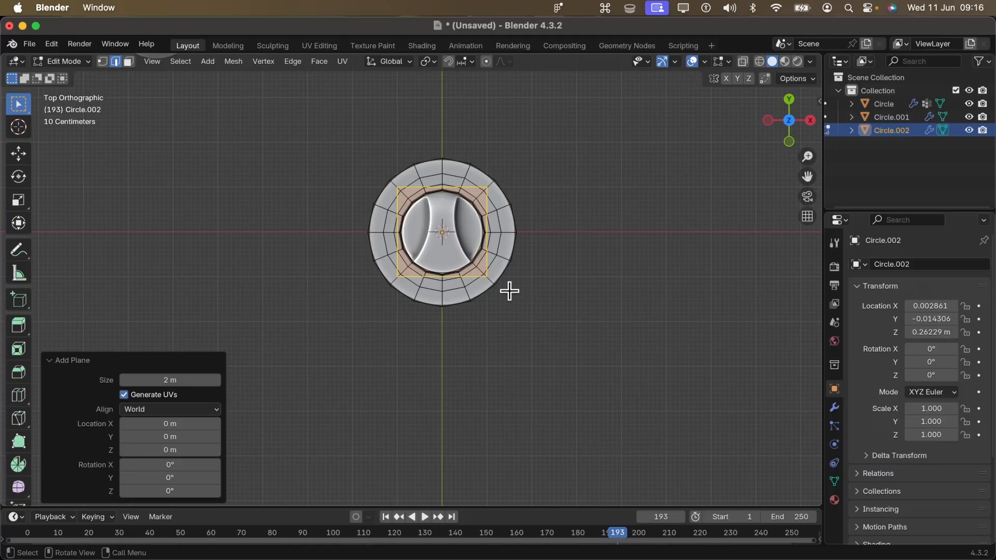
pyautogui.press('s')
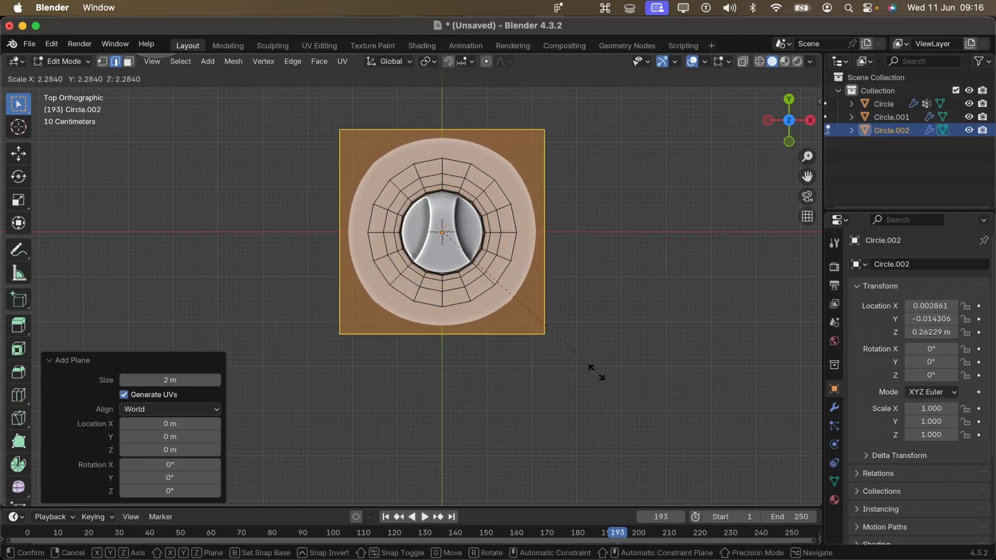
pyautogui.click(596, 372)
# - Delete only the plane's face and rescale the remaining square outline by about 1.12 and about 0.9
pyautogui.press('x')
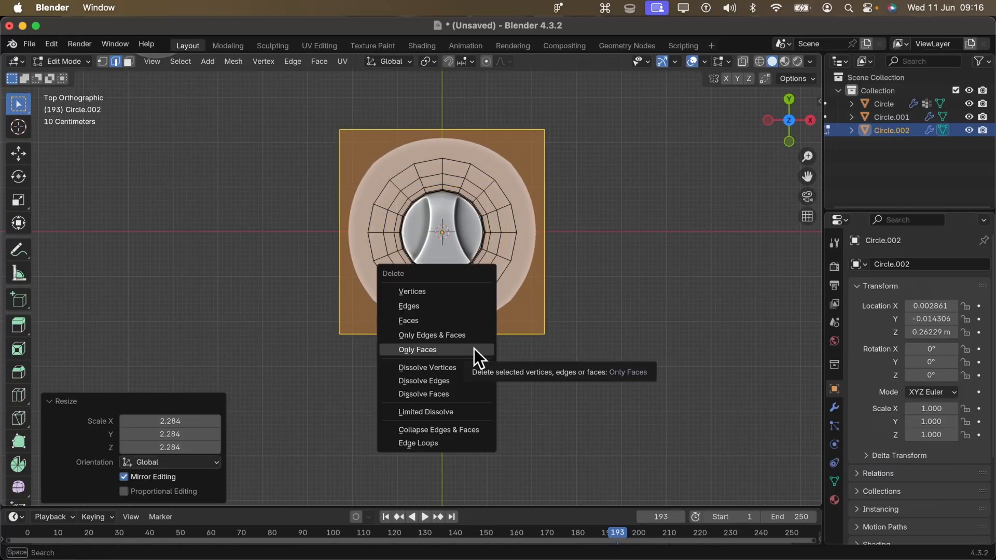
pyautogui.click(453, 349)
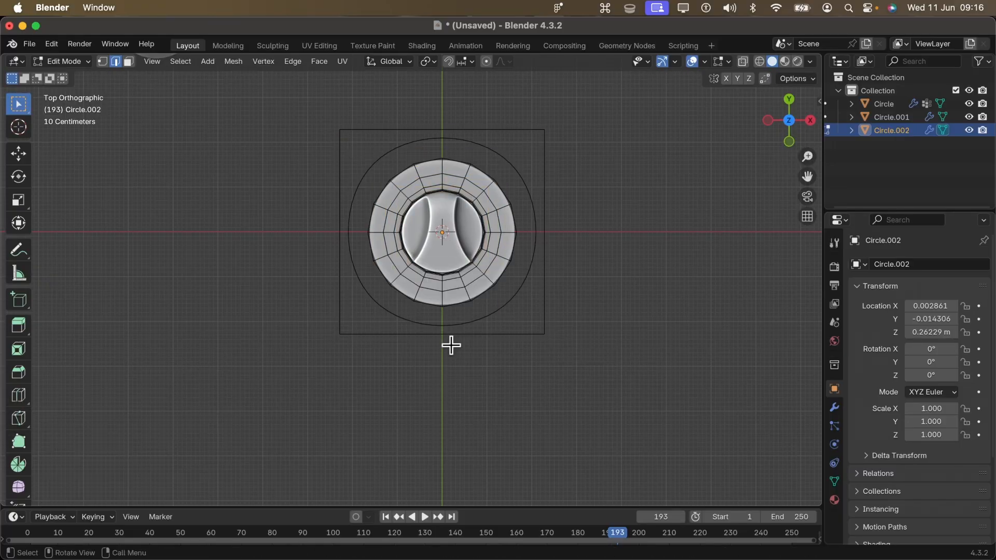
pyautogui.keyDown('alt'); pyautogui.keyDown('shift'); pyautogui.click(509, 336); pyautogui.keyUp('shift'); pyautogui.keyUp('alt')
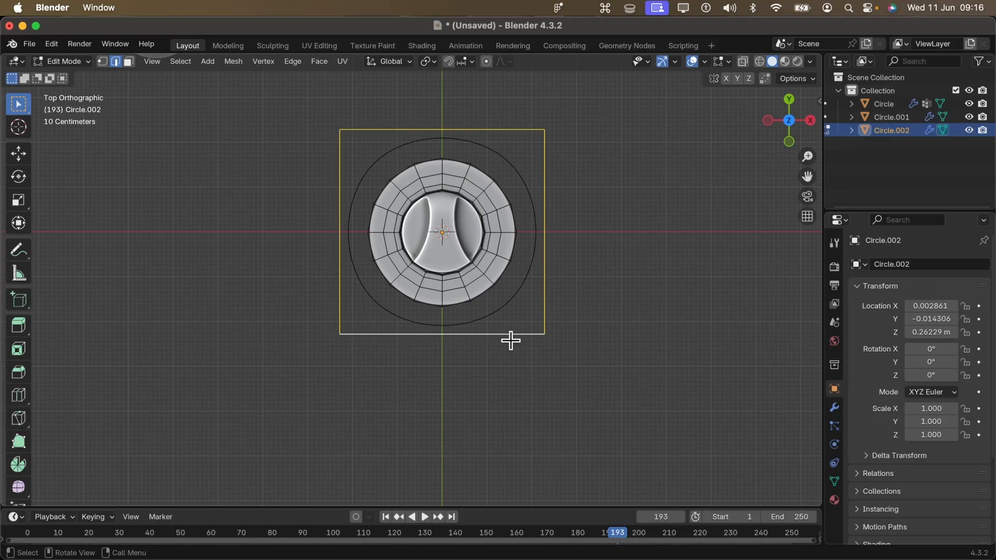
pyautogui.press('s')
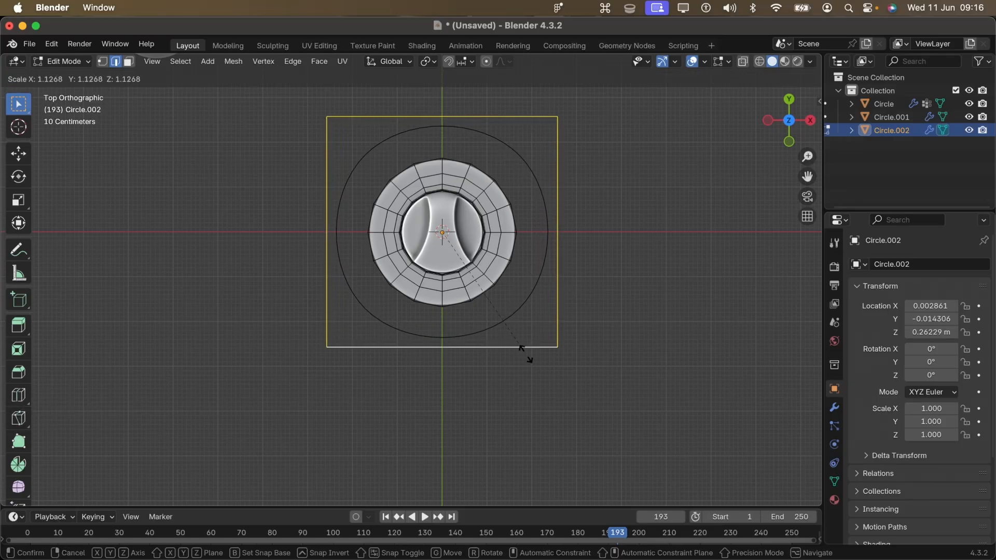
pyautogui.click(526, 354)
pyautogui.moveTo(524, 354); pyautogui.dragTo(437, 335, button='middle')
pyautogui.scroll(2, 444, 300)
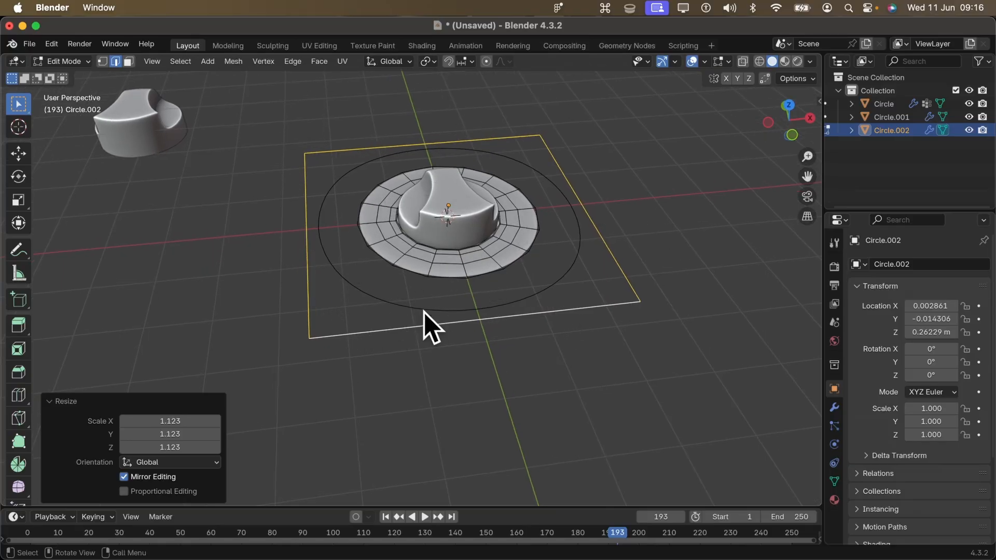
pyautogui.press('s')
pyautogui.click(525, 310)
# - Subdivide the square outline's edges twice, with one cut each time
pyautogui.hotkey('ctrl', 'e')
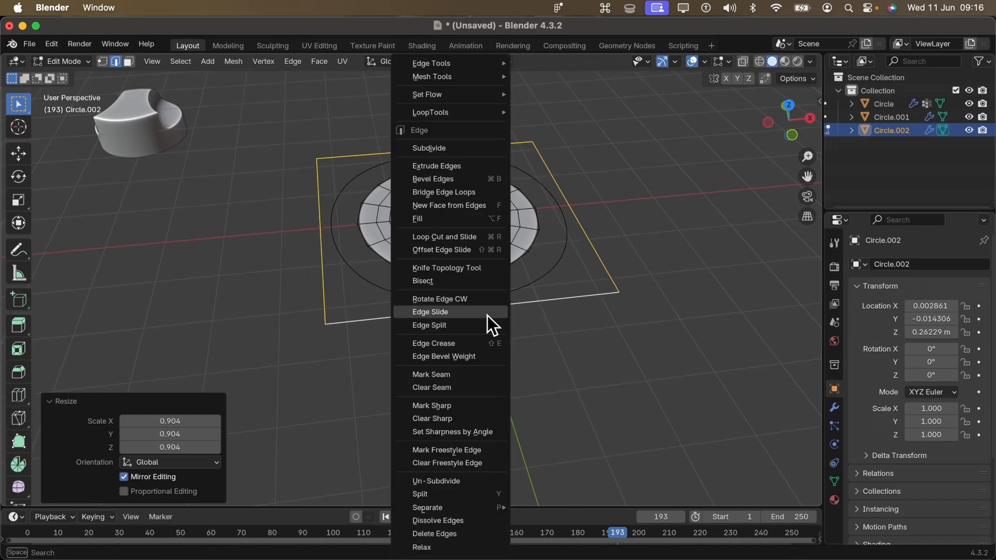
pyautogui.click(467, 149)
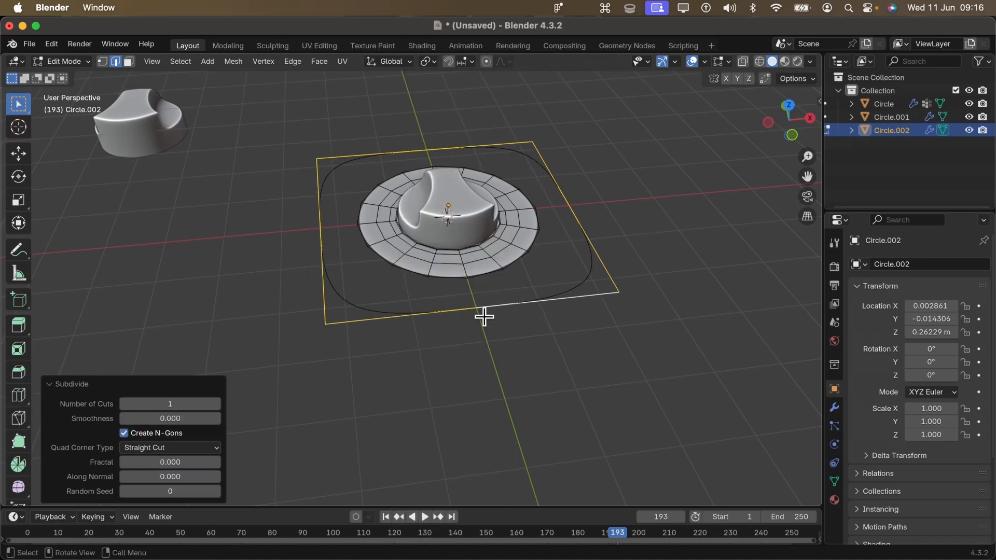
pyautogui.hotkey('ctrl', 'e')
pyautogui.click(482, 149)
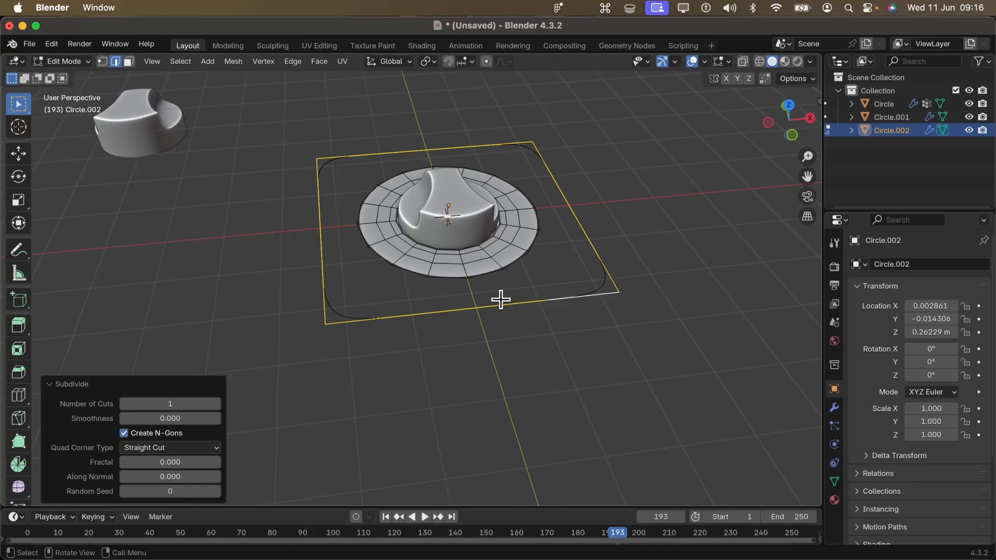
# - Select the square outline's edges together with the ring's outer edge loop
pyautogui.click(480, 315)
pyautogui.keyDown('alt'); pyautogui.keyDown('shift'); pyautogui.click(438, 306); pyautogui.keyUp('shift'); pyautogui.keyUp('alt')
pyautogui.keyDown('alt'); pyautogui.keyDown('shift'); pyautogui.click(405, 274); pyautogui.keyUp('shift'); pyautogui.keyUp('alt')
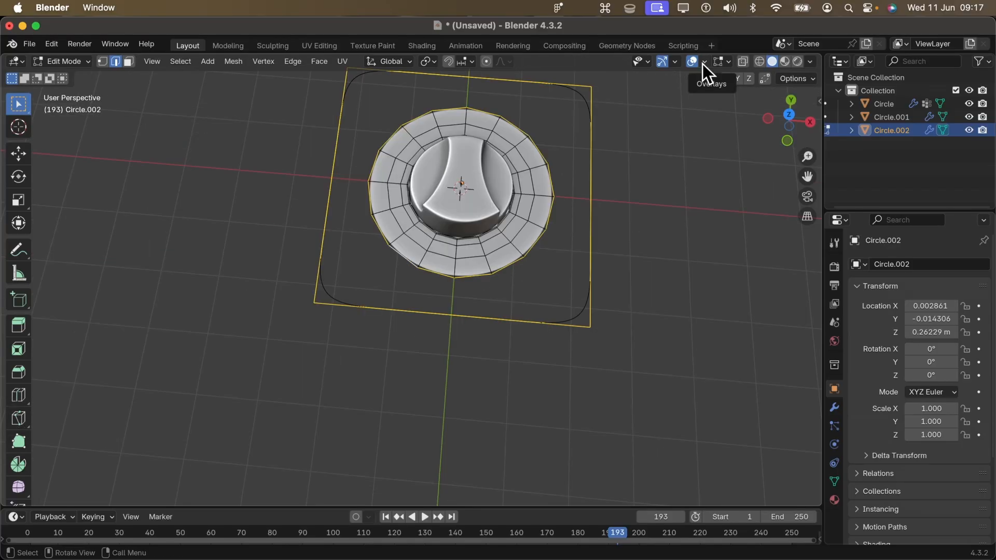
# - Check the vertex and edge counts of the two selected loops with the Statistics overlay, and turn the overlay back off
pyautogui.click(703, 64)
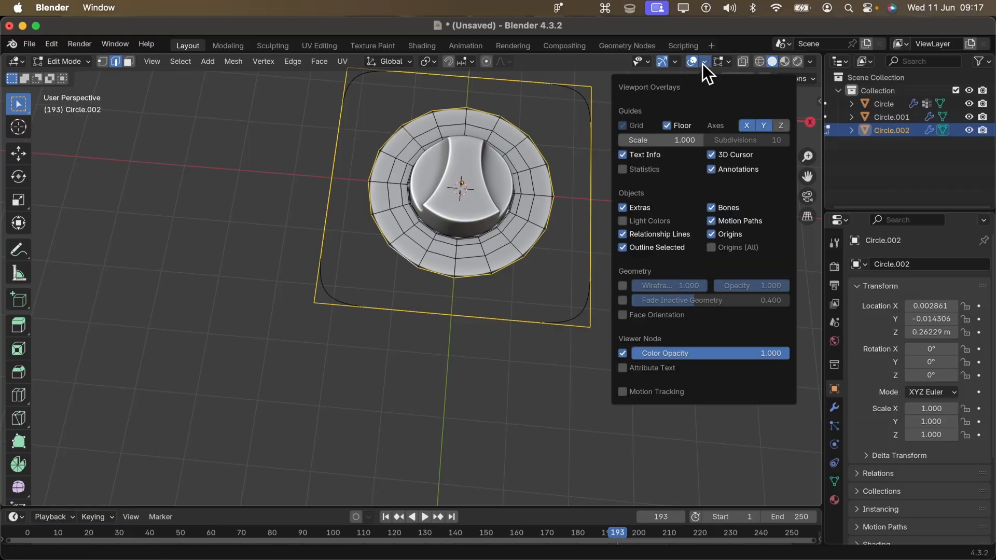
pyautogui.click(702, 64)
pyautogui.click(702, 64)
pyautogui.click(703, 64)
pyautogui.click(705, 63)
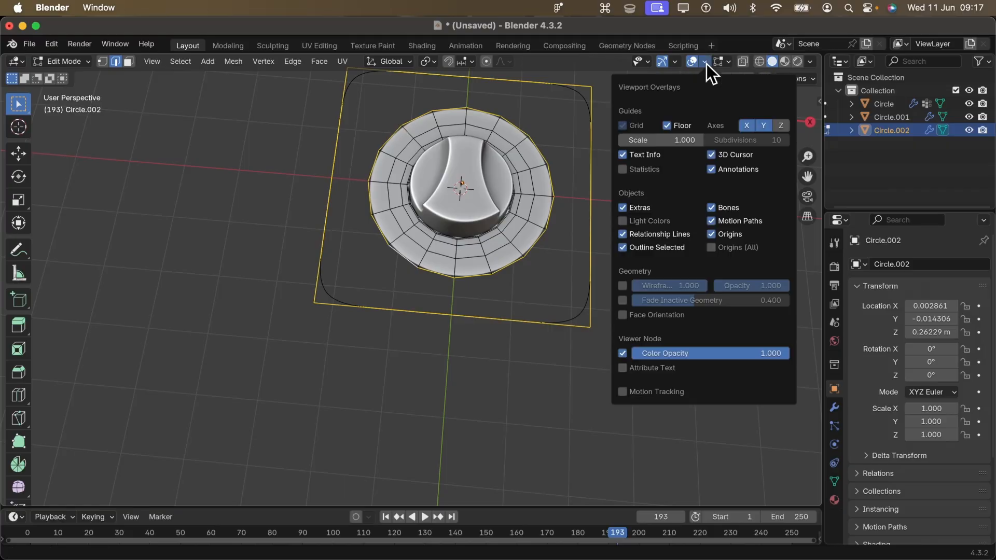
pyautogui.click(643, 173)
pyautogui.moveTo(419, 334); pyautogui.dragTo(452, 297, button='middle')
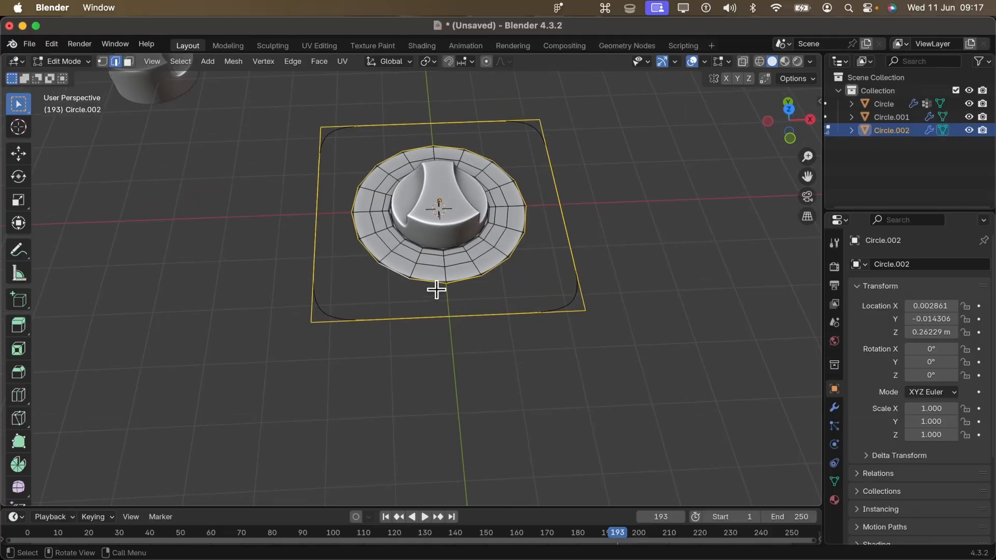
# - Bridge the ring's outer edge loop to the surrounding square outline with Bridge Edge Loops
pyautogui.hotkey('ctrl', 'e')
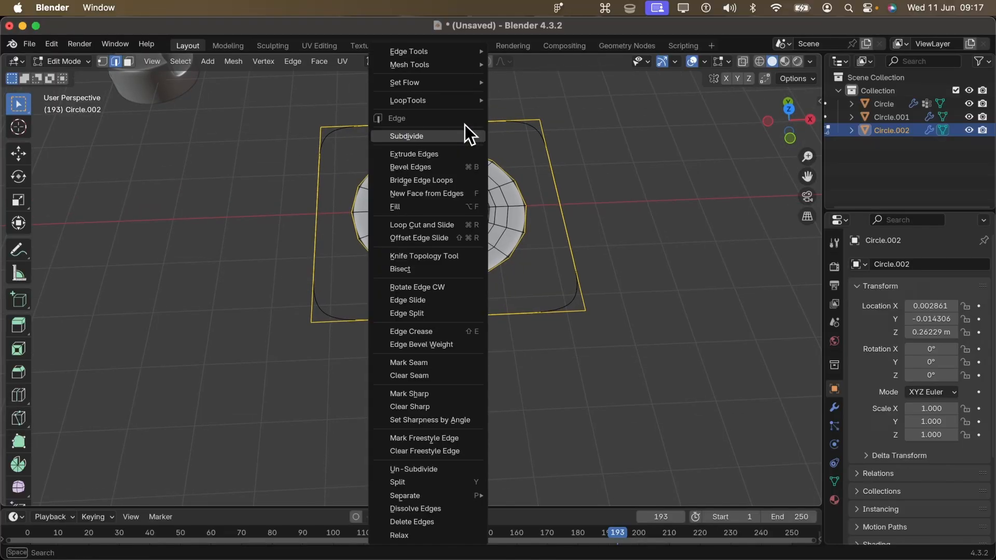
pyautogui.hotkey('ctrl', 'e')
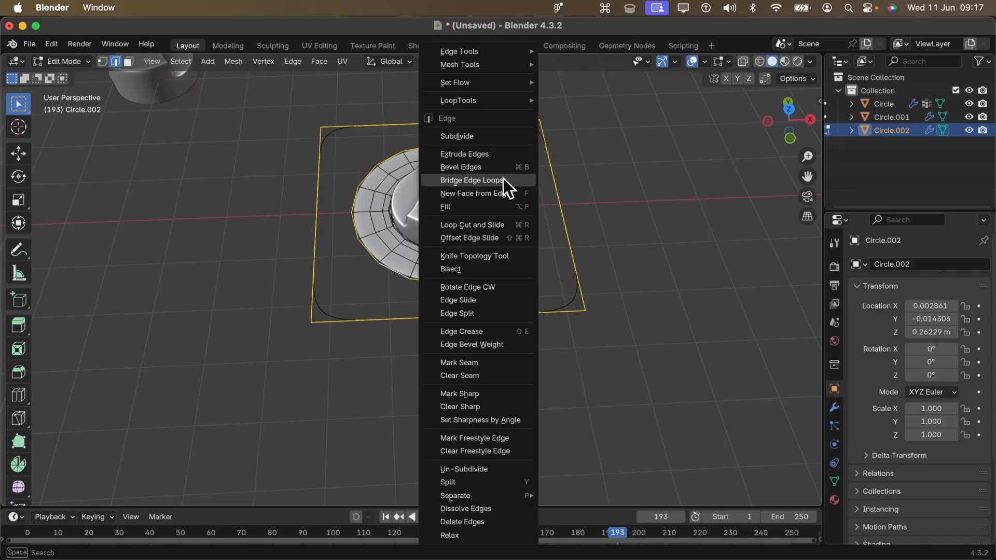
pyautogui.click(503, 179)
pyautogui.moveTo(505, 173); pyautogui.dragTo(493, 203, button='middle')
pyautogui.scroll(-2, 506, 185)
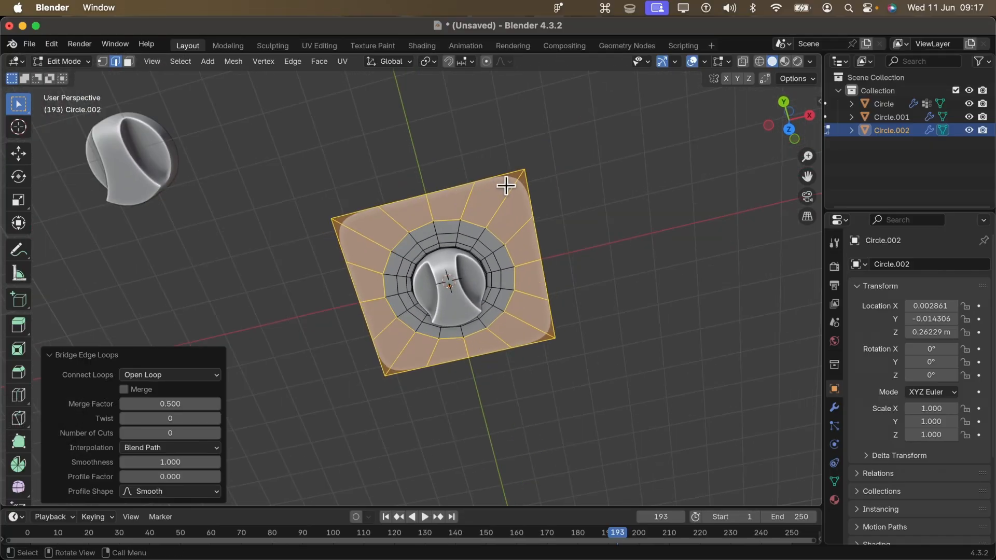
# - In top view, scale the panel's outer square edge loop down by about 0.923 and again by about 0.983
pyautogui.click(450, 179)
pyautogui.keyDown('alt'); pyautogui.keyDown('shift'); pyautogui.click(450, 179); pyautogui.keyUp('shift'); pyautogui.keyUp('alt')
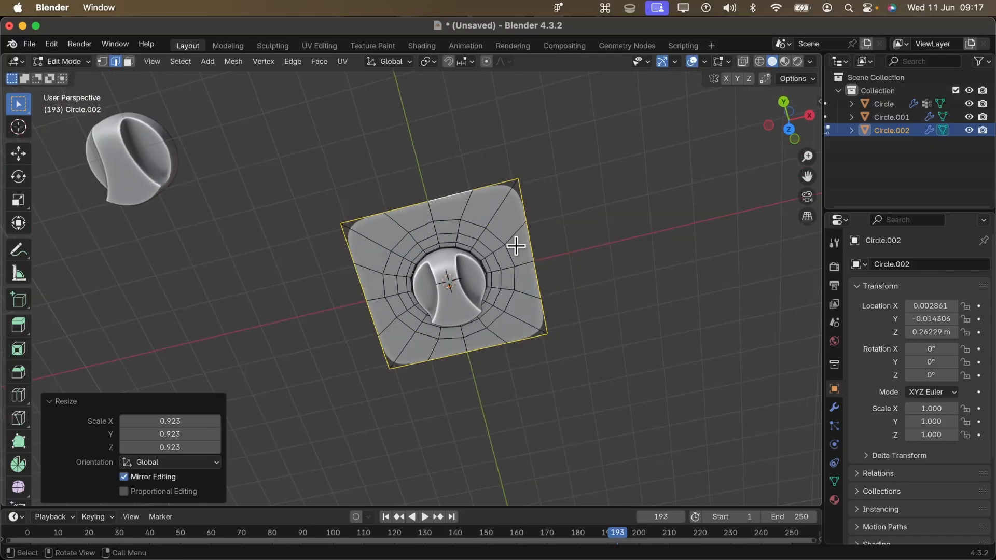
pyautogui.moveTo(435, 291); pyautogui.dragTo(434, 207, button='middle')
pyautogui.press('`')
pyautogui.click(433, 160)
pyautogui.scroll(-2, 487, 291)
pyautogui.scroll(2, 491, 311)
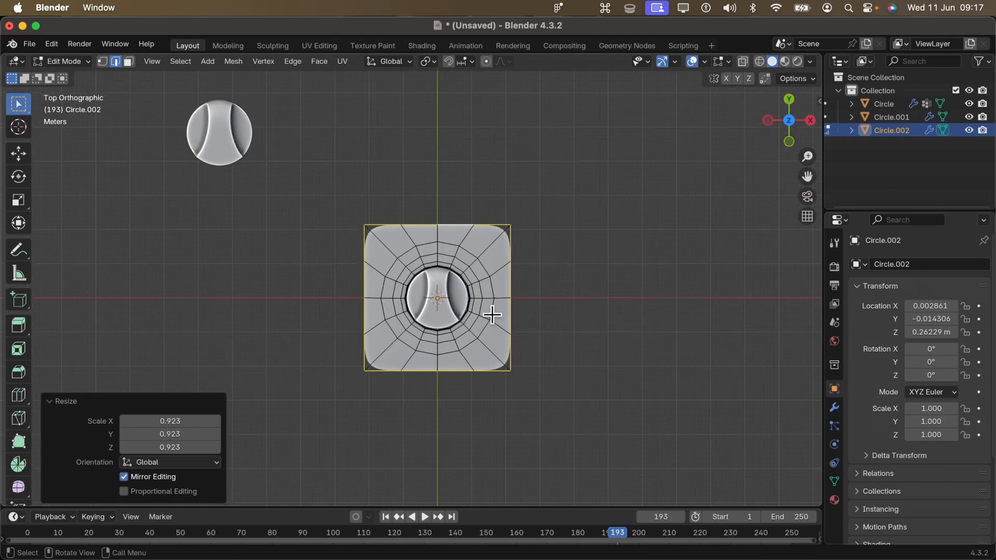
pyautogui.press('s')
pyautogui.click(496, 317)
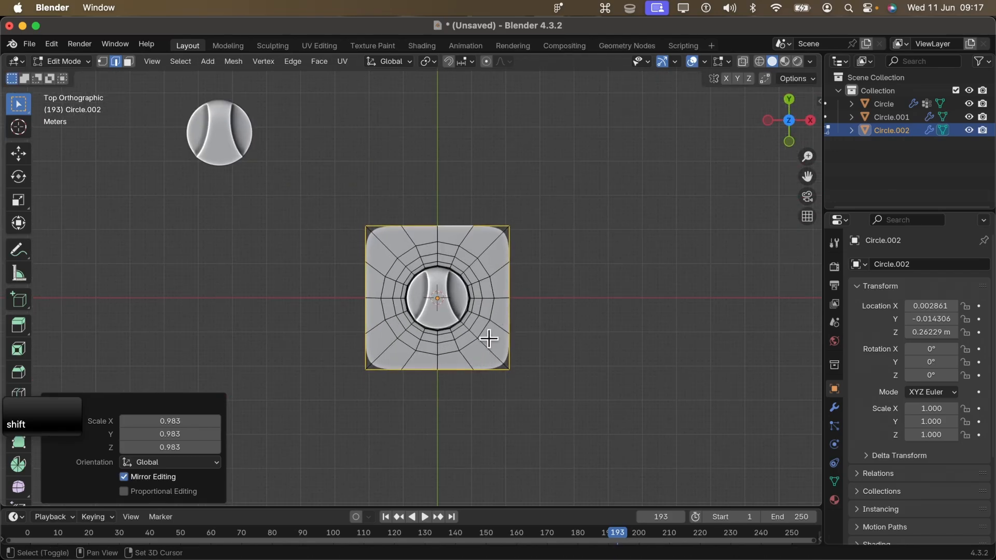
# - Extrude the panel's front edge, on its negative Y side, about 0.9 m outward along Y
pyautogui.keyDown('shift'); pyautogui.moveTo(487, 340); pyautogui.dragTo(513, 250, button='middle'); pyautogui.keyUp('shift')
pyautogui.moveTo(369, 294); pyautogui.dragTo(589, 272)
pyautogui.scroll(1, 434, 299)
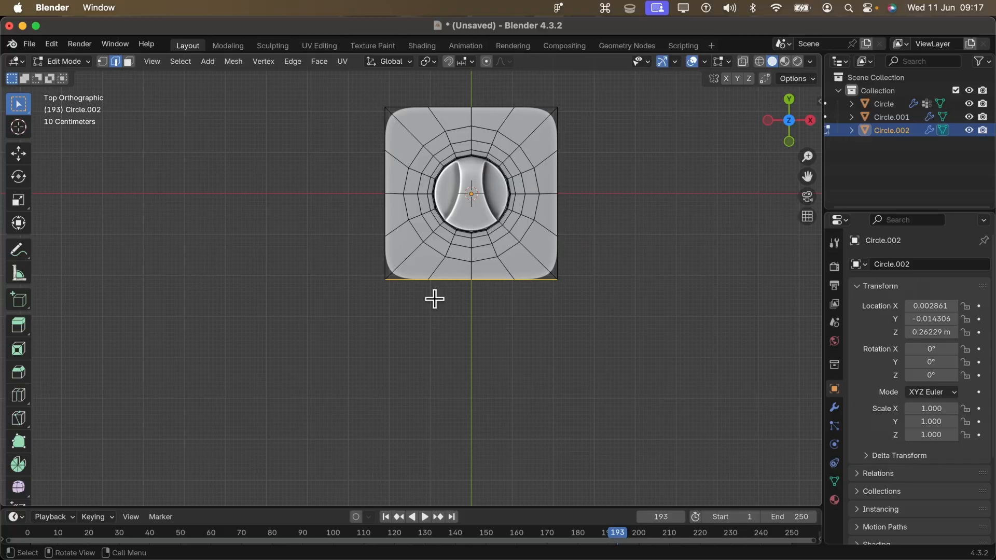
pyautogui.press('e')
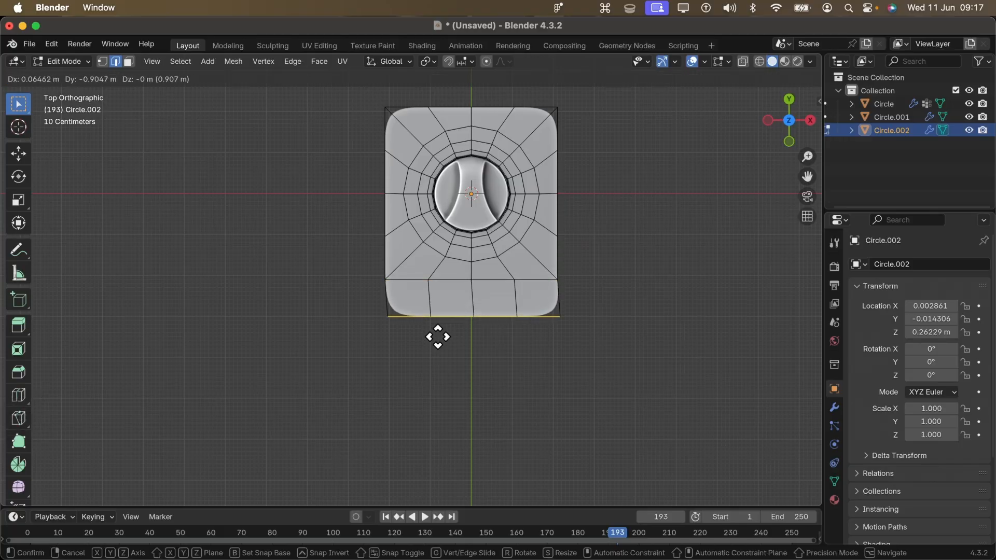
pyautogui.press('y')
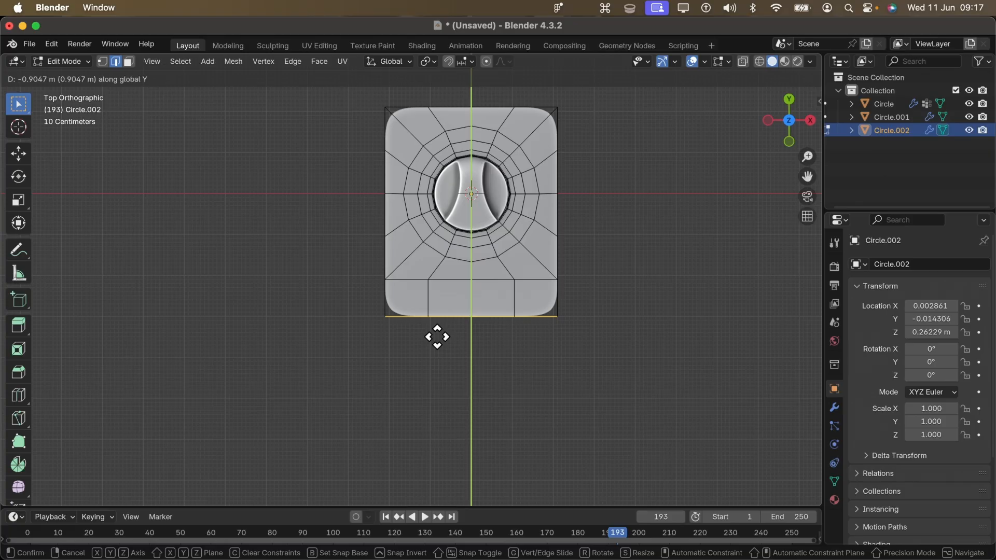
pyautogui.click(437, 338)
# - Select the panel's whole outer border and extrude it about 0.108 m downward along Z
pyautogui.keyDown('shift'); pyautogui.click(569, 253); pyautogui.keyUp('shift')
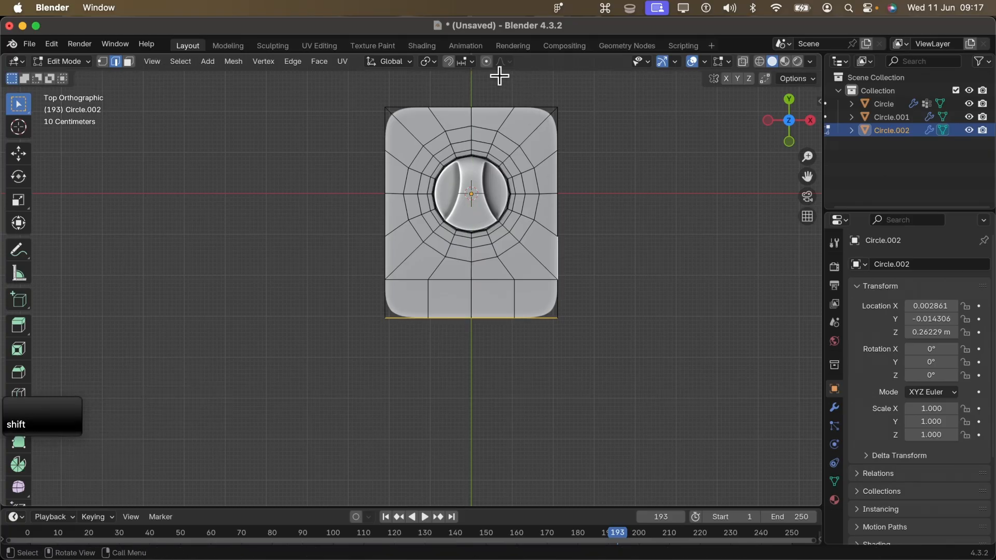
pyautogui.click(488, 106)
pyautogui.moveTo(449, 106); pyautogui.dragTo(446, 321, button='middle')
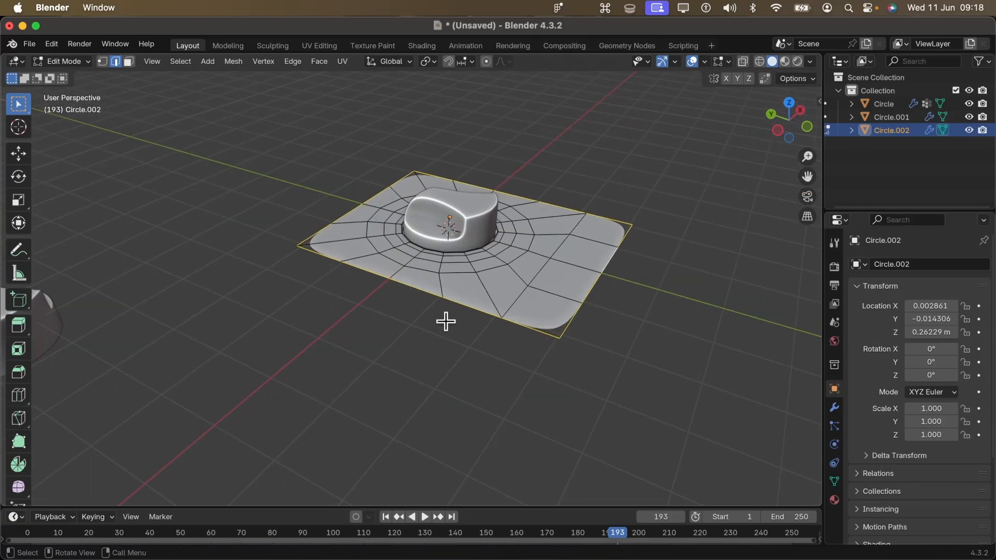
pyautogui.press('e')
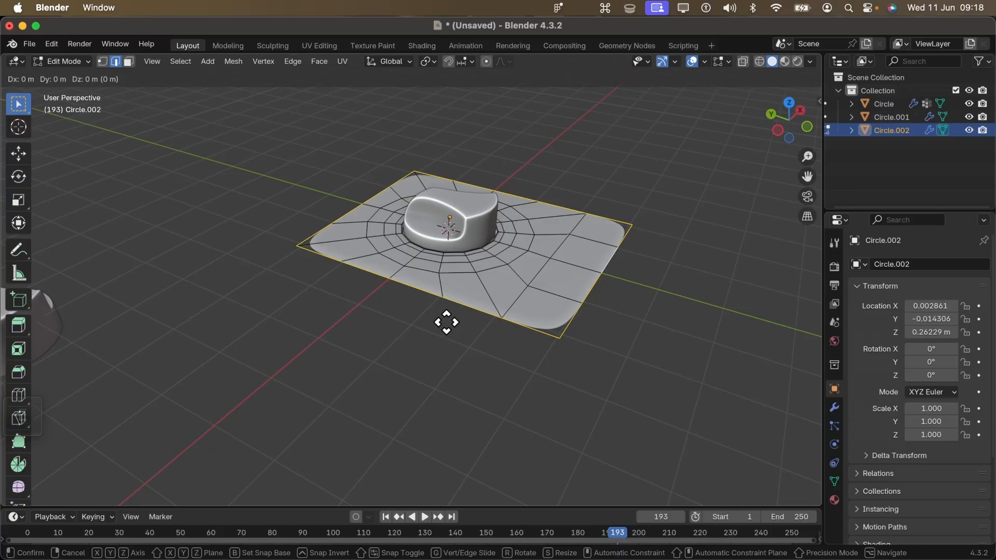
pyautogui.press('z')
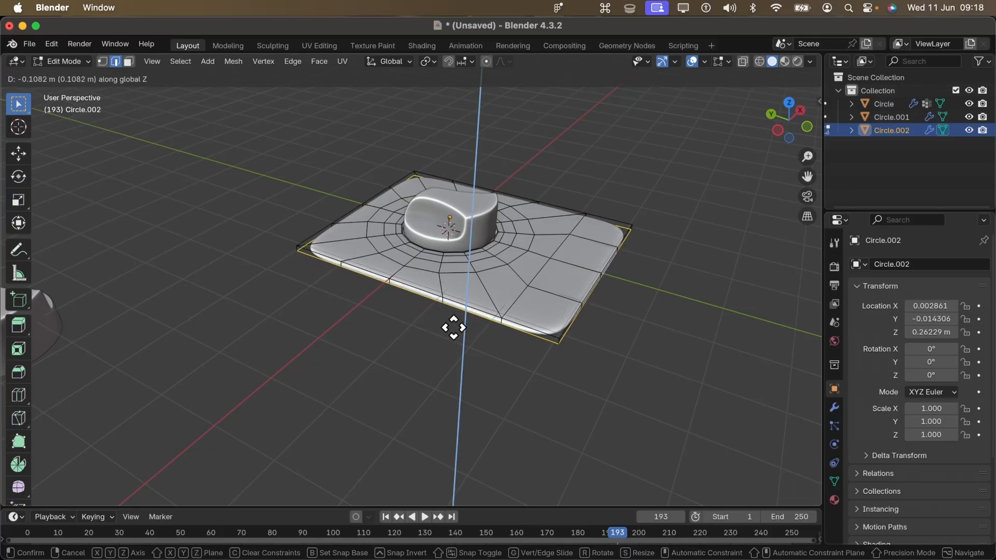
pyautogui.click(453, 327)
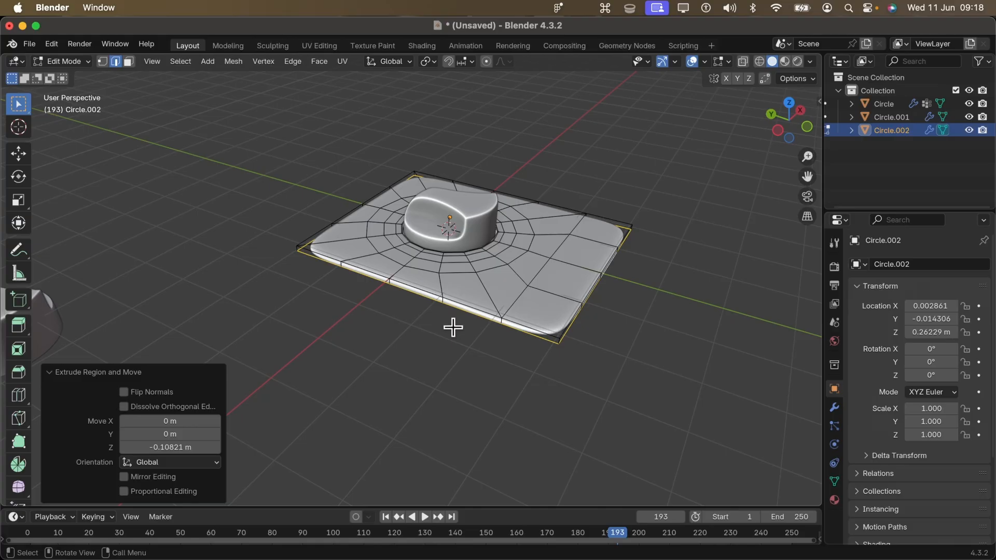
# - Extrude the panel's border downward along Z twice more, by about 0.342 m and about 0.37 m
pyautogui.press('e')
pyautogui.press('z')
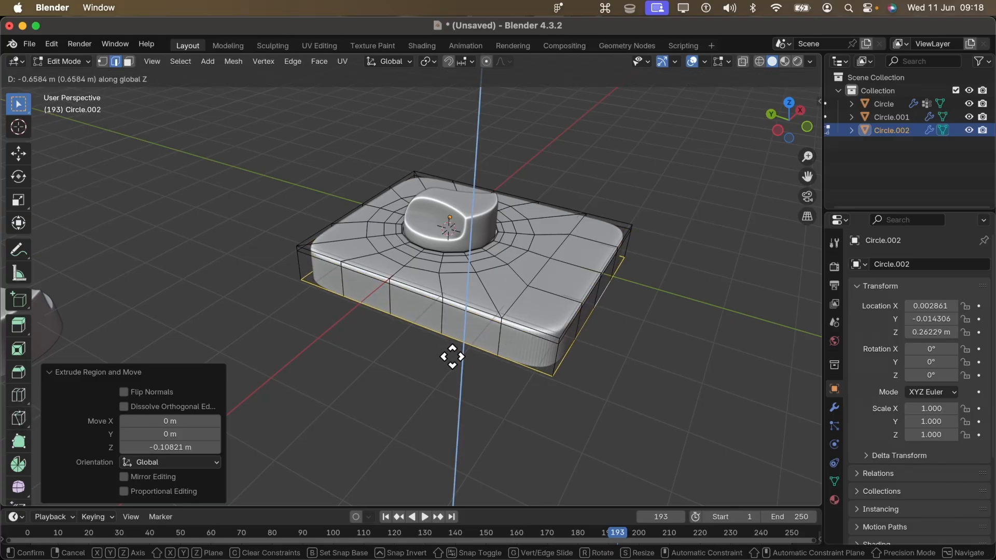
pyautogui.click(456, 343)
pyautogui.press('e')
pyautogui.press('z')
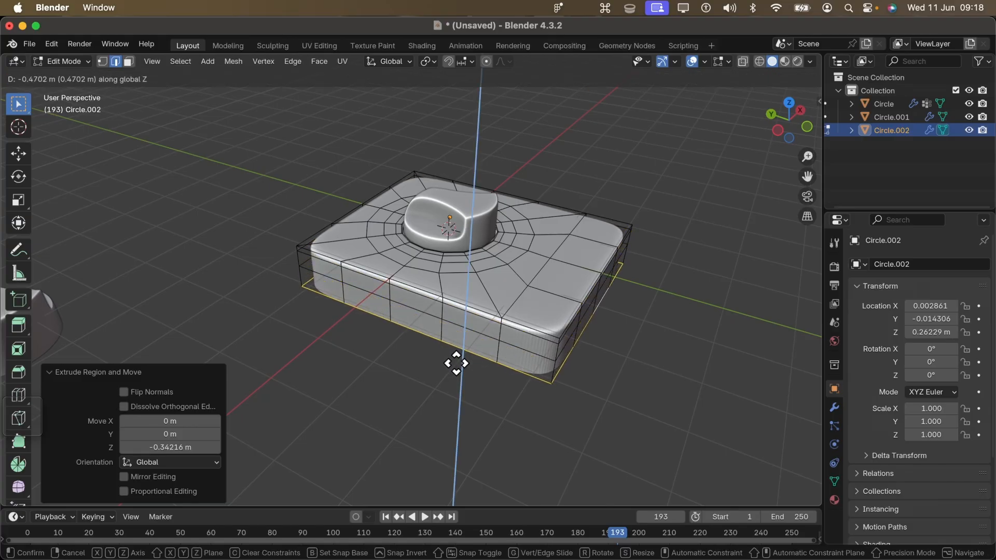
pyautogui.click(458, 358)
# - Extrude the open bottom border inward twice, scaling the first extrusion by about 0.957 and the second by about 0.793
pyautogui.moveTo(459, 358); pyautogui.dragTo(504, 247, button='middle')
pyautogui.scroll(2, 504, 246)
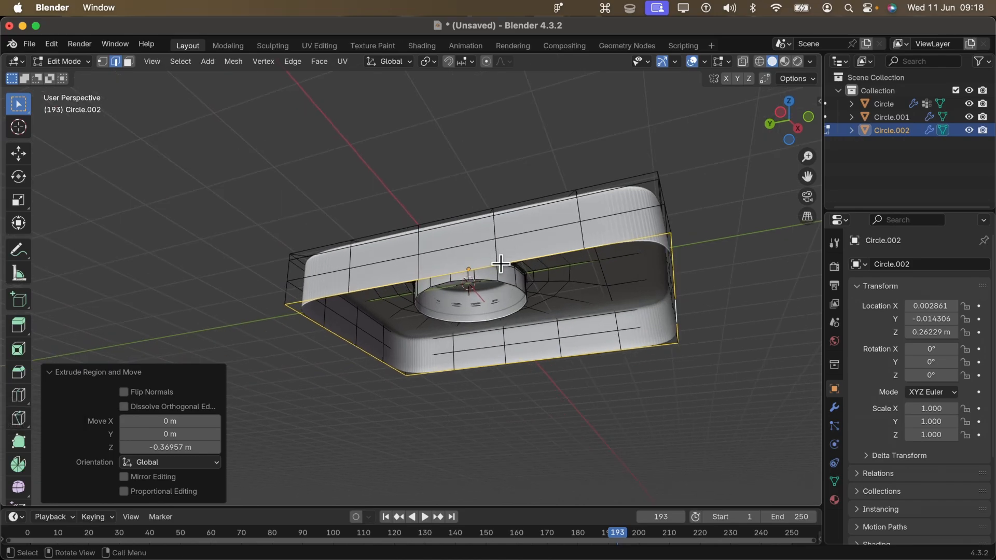
pyautogui.press('e')
pyautogui.press('s')
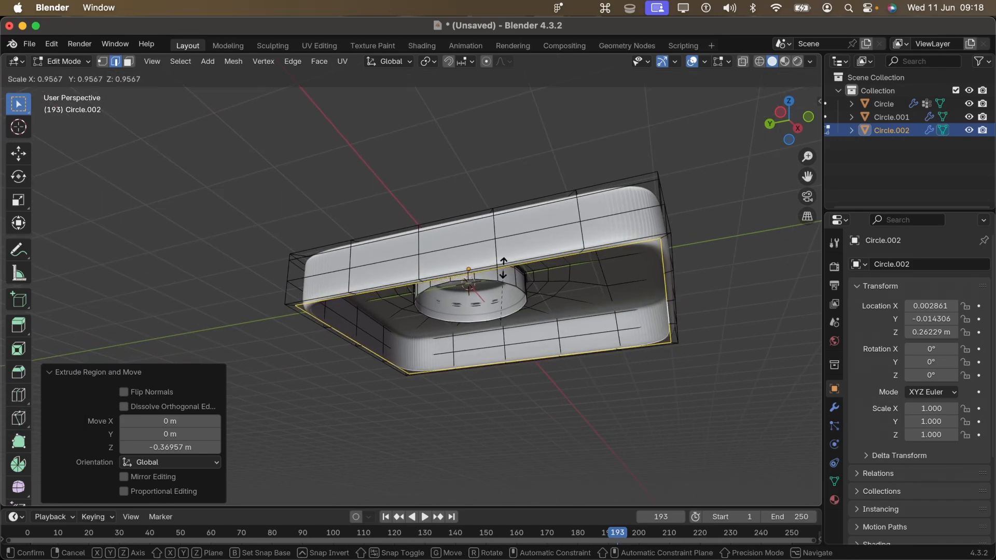
pyautogui.click(503, 267)
pyautogui.moveTo(523, 211); pyautogui.dragTo(471, 329, button='middle')
pyautogui.press('e')
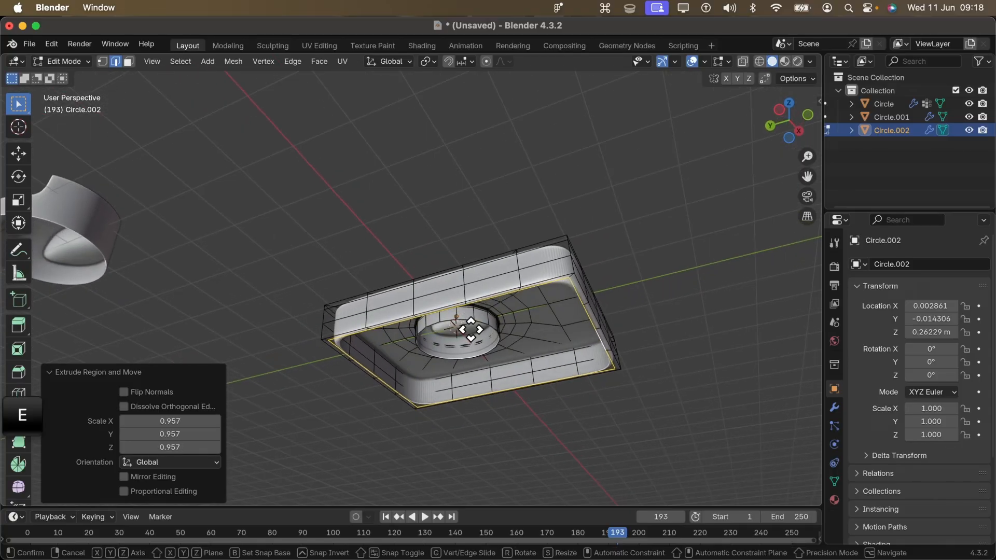
pyautogui.press('s')
pyautogui.click(473, 334)
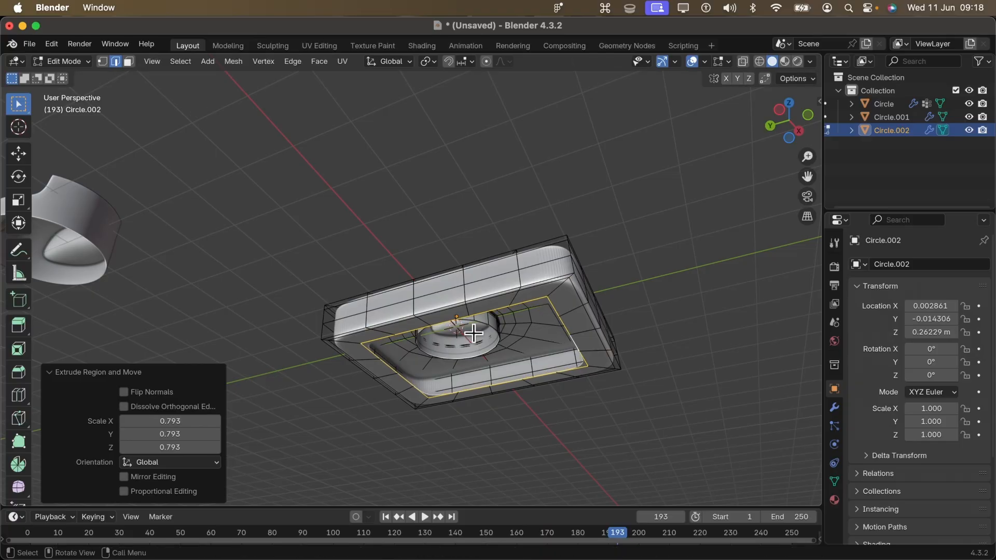
# - Close the remaining opening on the panel's underside with Grid Fill, using a span of 4
pyautogui.keyDown('shift'); pyautogui.moveTo(473, 334); pyautogui.dragTo(440, 167, button='middle'); pyautogui.keyUp('shift')
pyautogui.click(319, 61)
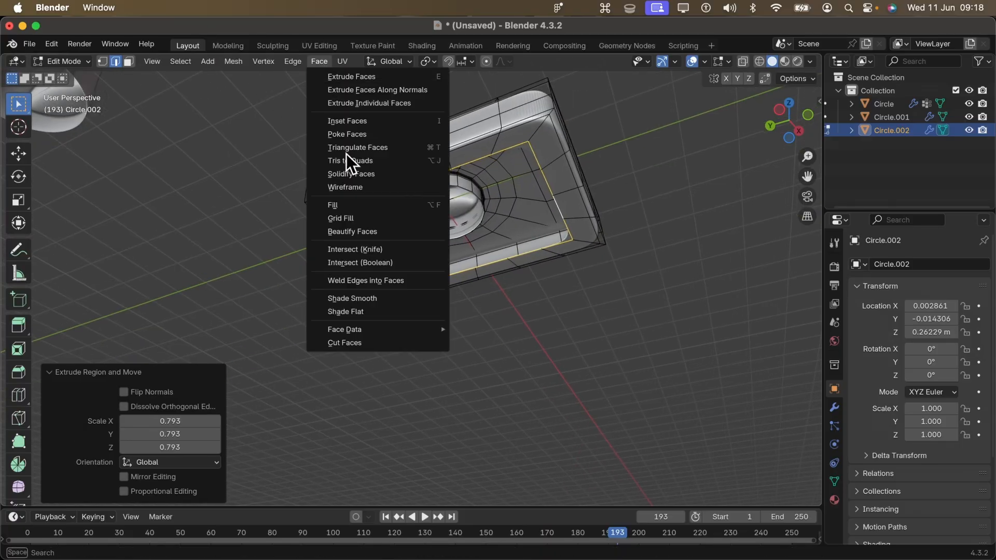
pyautogui.click(370, 223)
pyautogui.moveTo(477, 205); pyautogui.dragTo(425, 238, button='middle')
# - Add a loop cut around the panel's side wall and slide it close to the bottom edge
pyautogui.scroll(2, 412, 258)
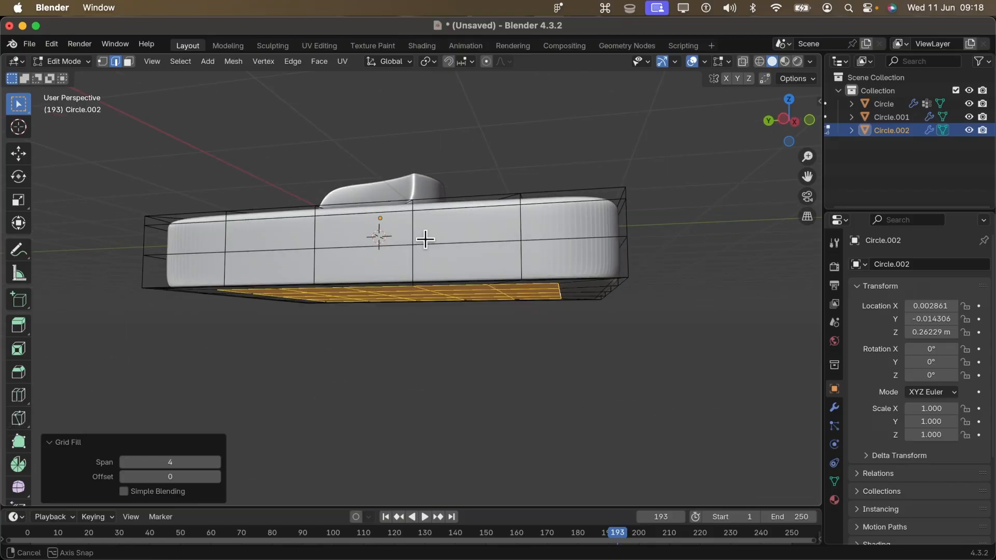
pyautogui.hotkey('ctrl', 'r')
pyautogui.click(409, 274)
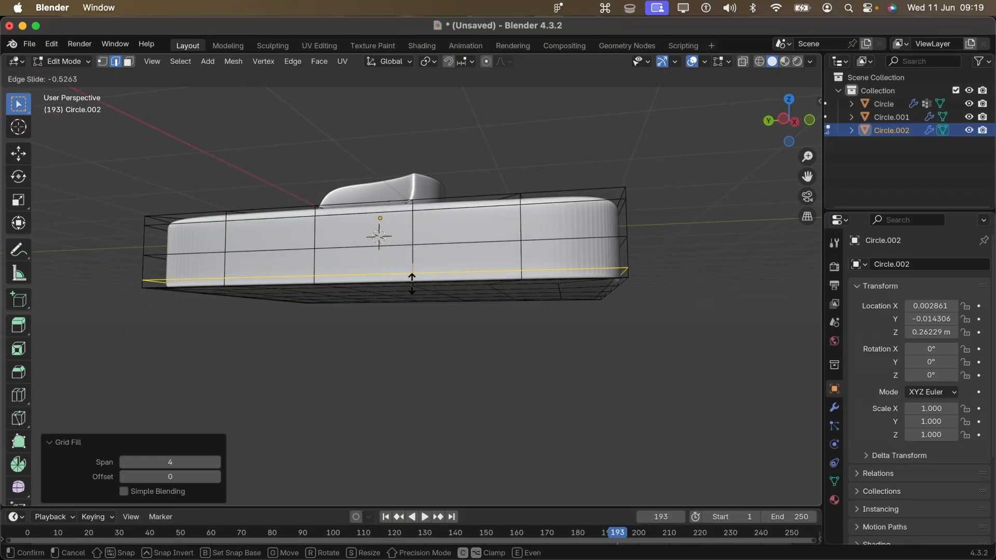
pyautogui.click(412, 284)
pyautogui.moveTo(412, 284); pyautogui.dragTo(425, 319, button='middle')
pyautogui.press('Tab')
pyautogui.press('Tab')
# - Slide the side wall's upper edge loop toward the panel's top edge by a factor of about -0.402
pyautogui.click(551, 274)
pyautogui.keyDown('alt'); pyautogui.keyDown('shift'); pyautogui.click(551, 273); pyautogui.keyUp('shift'); pyautogui.keyUp('alt')
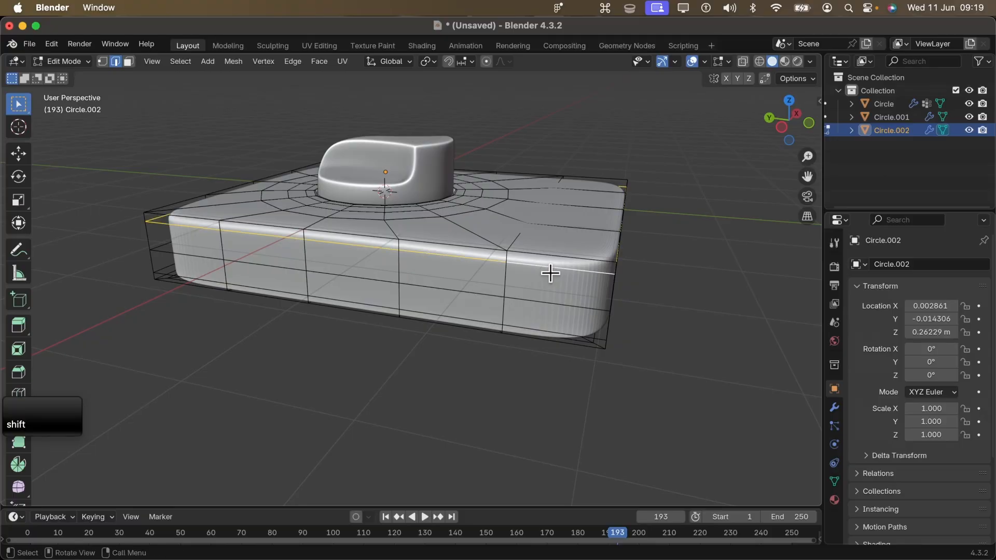
pyautogui.moveTo(549, 269); pyautogui.dragTo(489, 258, button='middle')
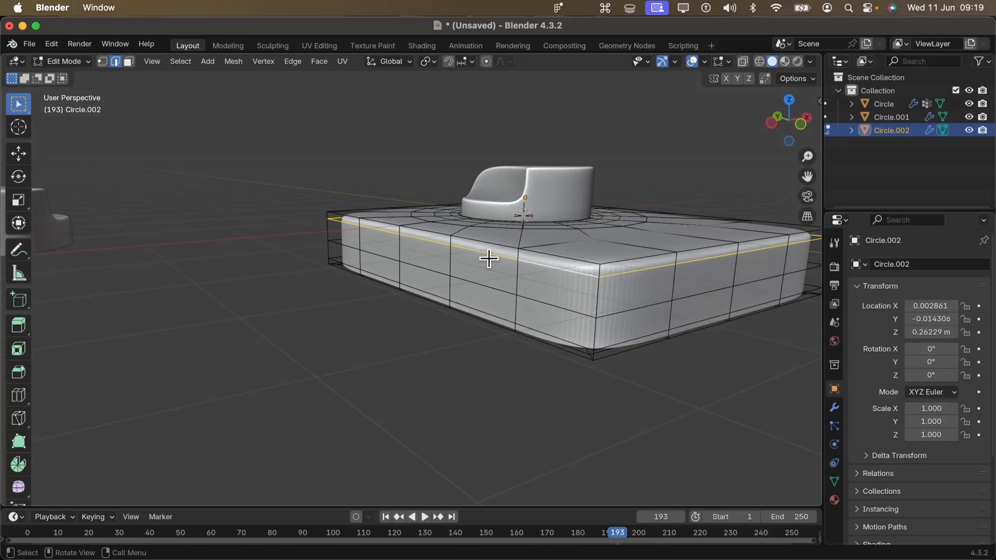
pyautogui.press('g')
pyautogui.press('g')
pyautogui.click(538, 265)
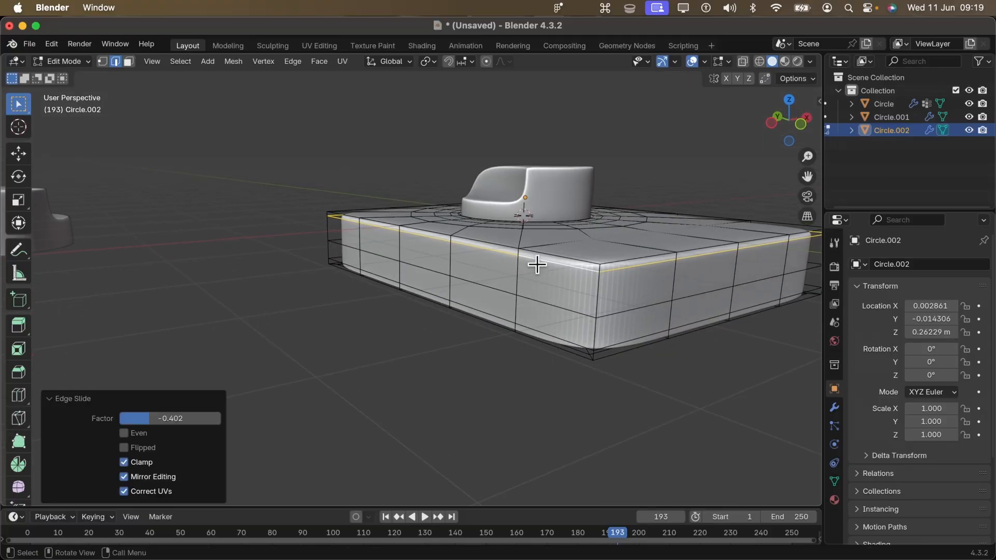
# - Return to Object Mode, deselect everything, and inspect the knob and panel from several angles with X-ray on and off
pyautogui.scroll(-5, 538, 264)
pyautogui.press('capslock')
pyautogui.press('Tab')
pyautogui.press('Tab')
pyautogui.press('Tab')
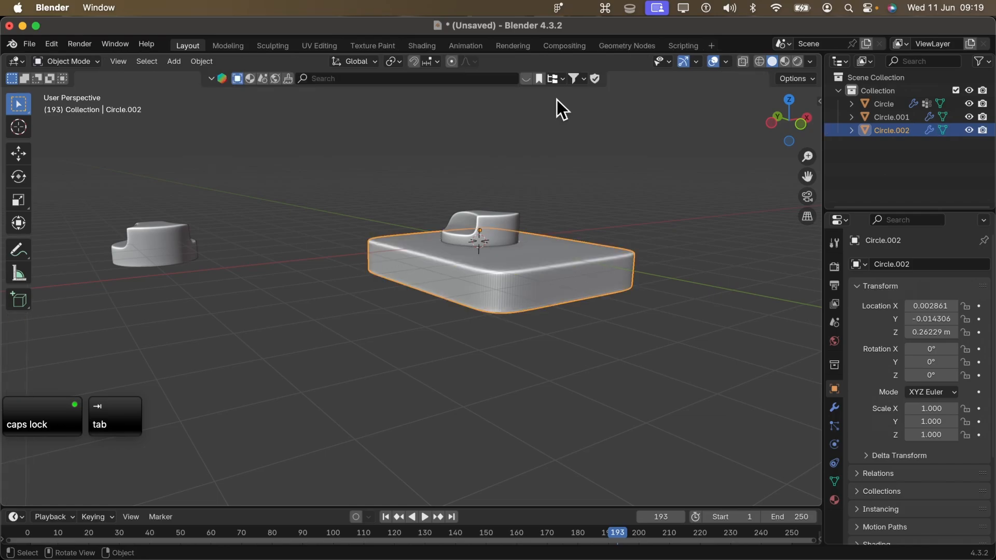
pyautogui.press('`')
pyautogui.click(558, 73)
pyautogui.keyDown('shift'); pyautogui.moveTo(537, 262); pyautogui.dragTo(482, 248, button='middle'); pyautogui.keyUp('shift')
pyautogui.hotkey('alt', 'z')
pyautogui.hotkey('alt', 'a')
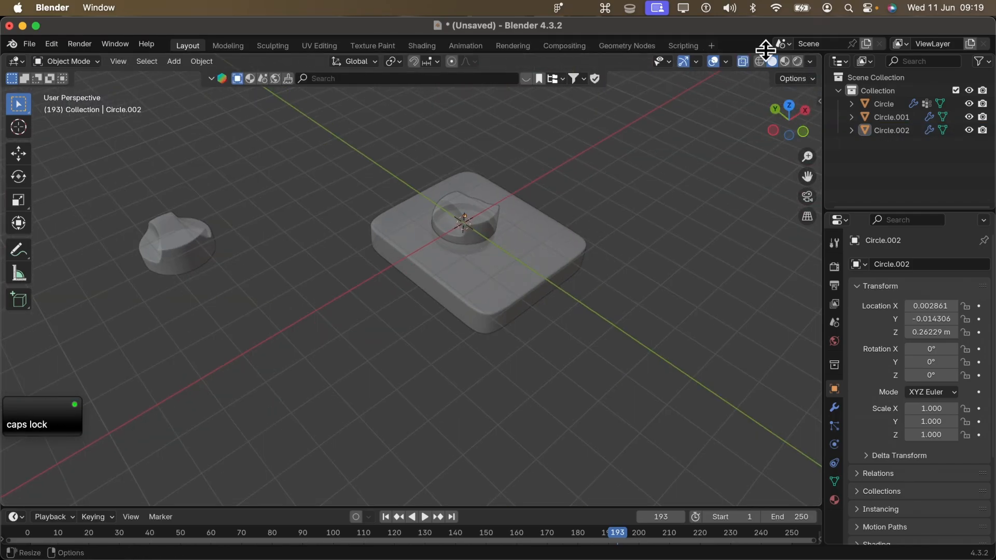
pyautogui.click(744, 61)
pyautogui.keyDown('shift'); pyautogui.moveTo(404, 297); pyautogui.dragTo(394, 310, button='middle'); pyautogui.keyUp('shift')
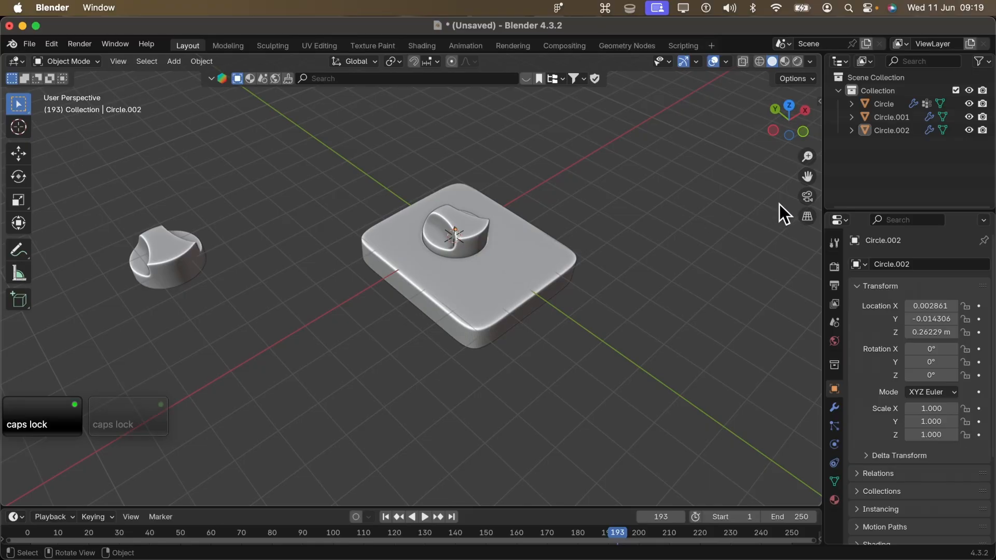
pyautogui.click(789, 106)
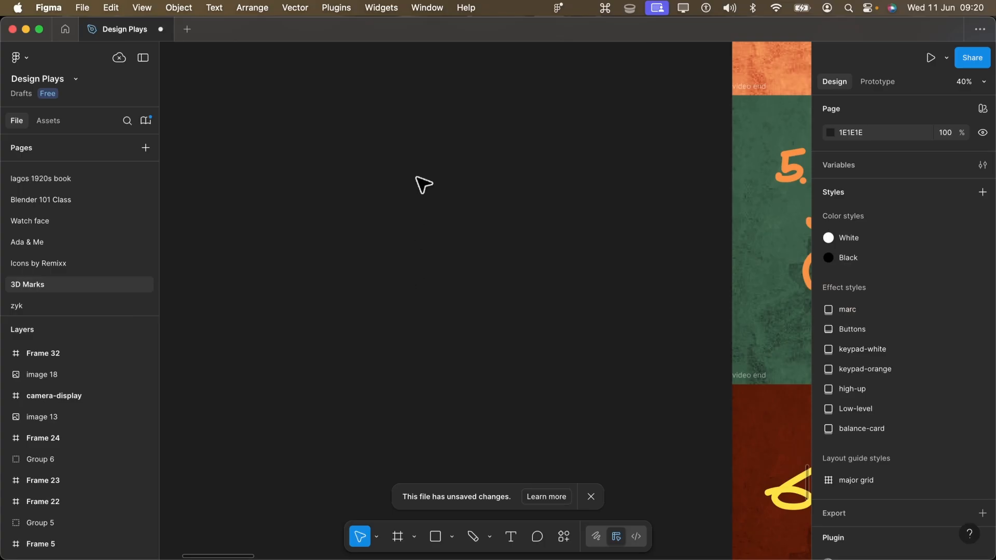
pyautogui.keyDown('shift'); pyautogui.hscroll(-5, 556, 245); pyautogui.keyUp('shift')
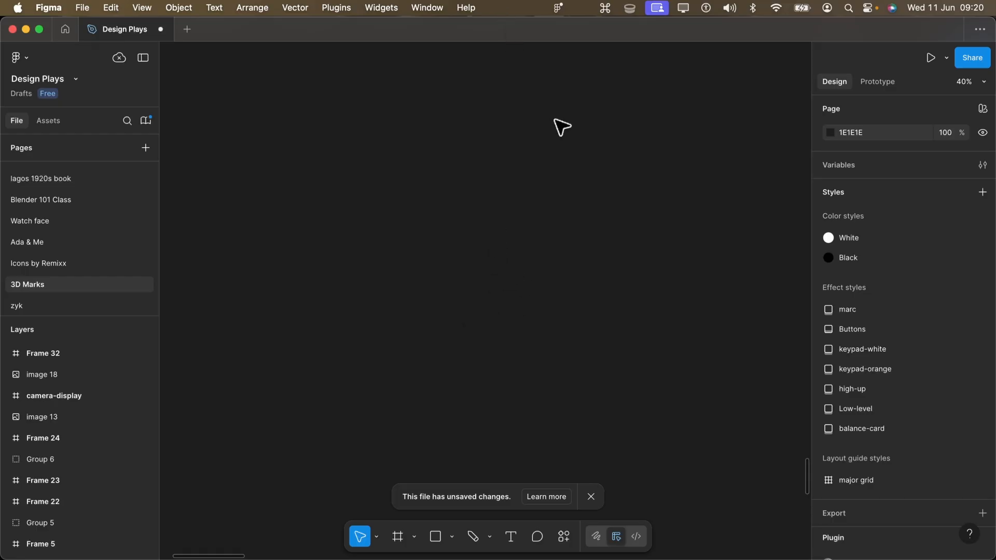
pyautogui.keyDown('shift'); pyautogui.scroll(-4, 583, 116); pyautogui.keyUp('shift')
pyautogui.moveTo(411, 171); pyautogui.dragTo(517, 163, button='middle')
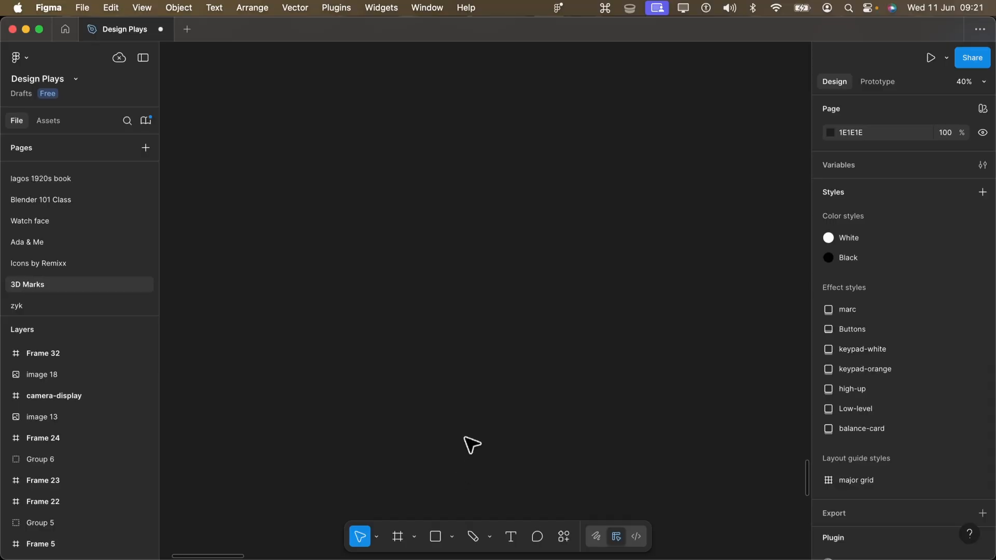
# - In Figma, draw a new frame on the empty canvas and set its size to 500 × 500
pyautogui.press('f')
pyautogui.keyDown('shift'); pyautogui.moveTo(461, 170); pyautogui.dragTo(665, 374); pyautogui.keyUp('shift')
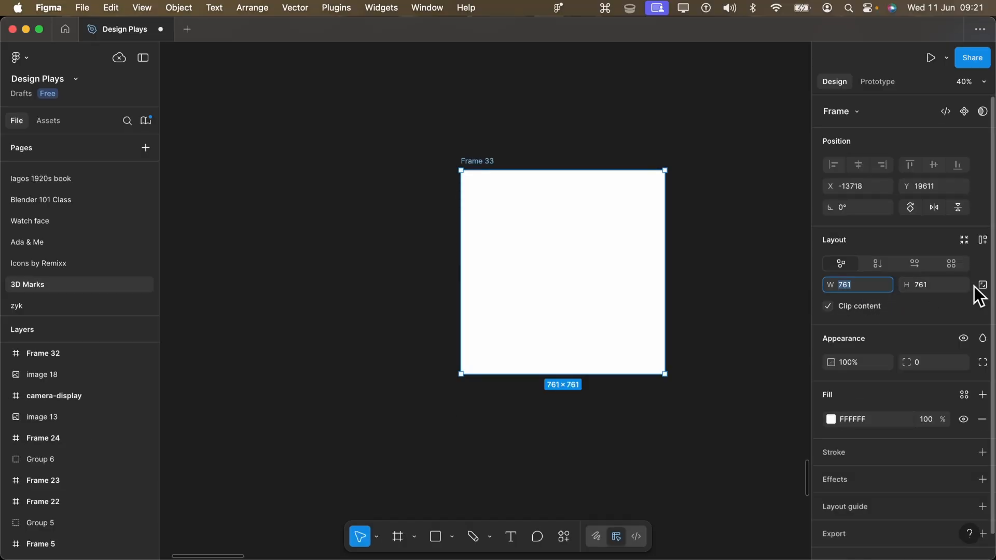
pyautogui.write('500')
pyautogui.press('Tab')
pyautogui.write('500')
pyautogui.press('Return')
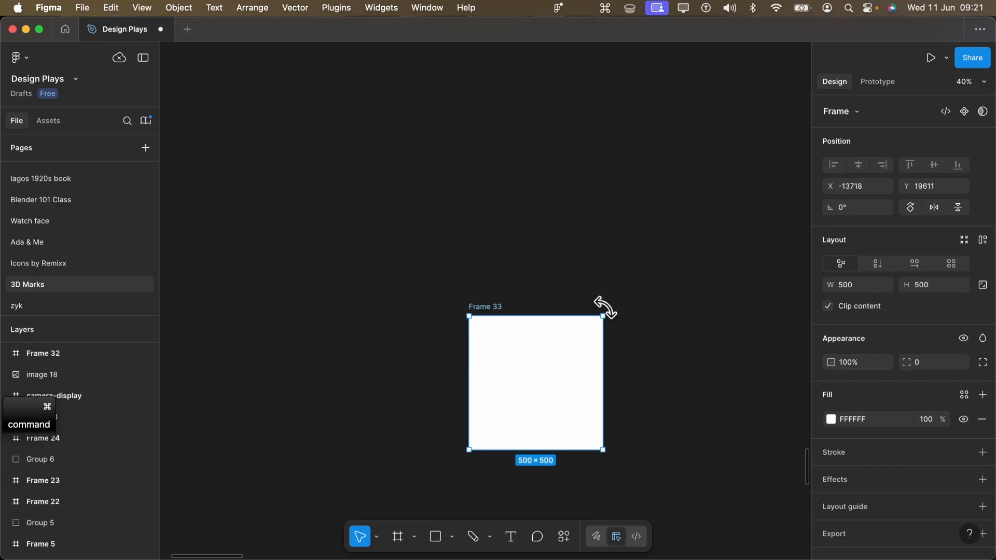
# - Fill the new frame with black (000000) and name it knob
pyautogui.scroll(-5, 600, 304)
pyautogui.keyDown('super'); pyautogui.scroll(5, 589, 224); pyautogui.keyUp('super')
pyautogui.click(876, 419)
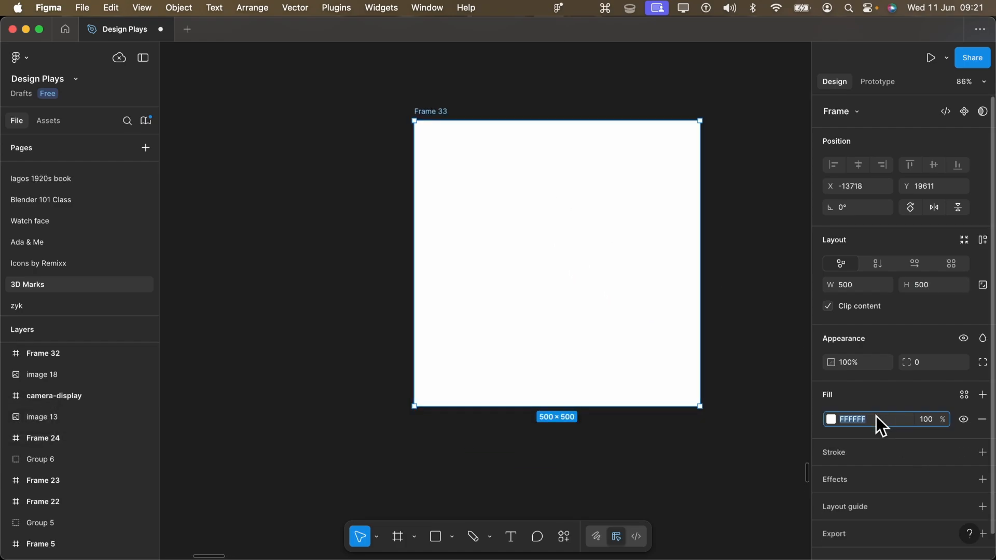
pyautogui.write('000000')
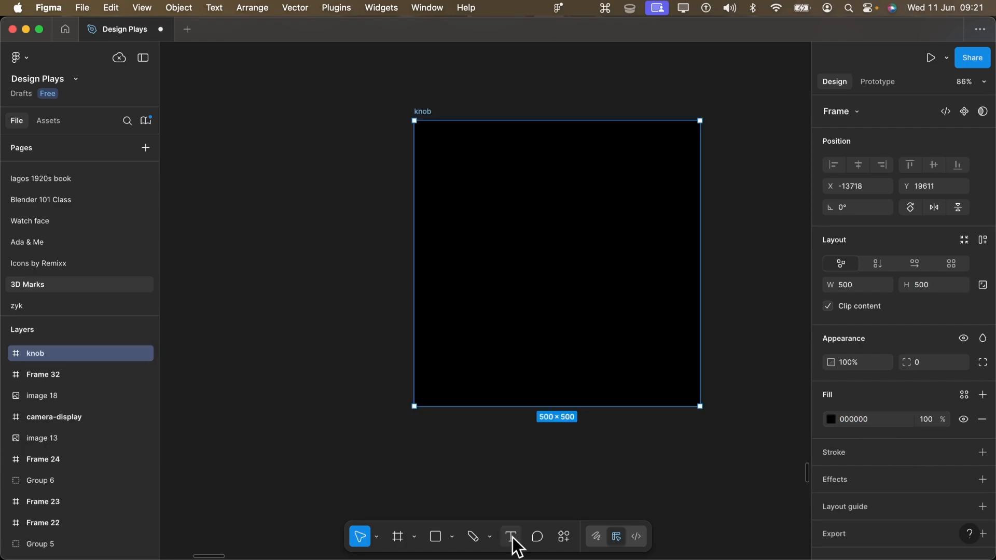
# - Add the text VOLUME at size 40 and place it horizontally centred in the lower part of the knob frame
pyautogui.click(511, 536)
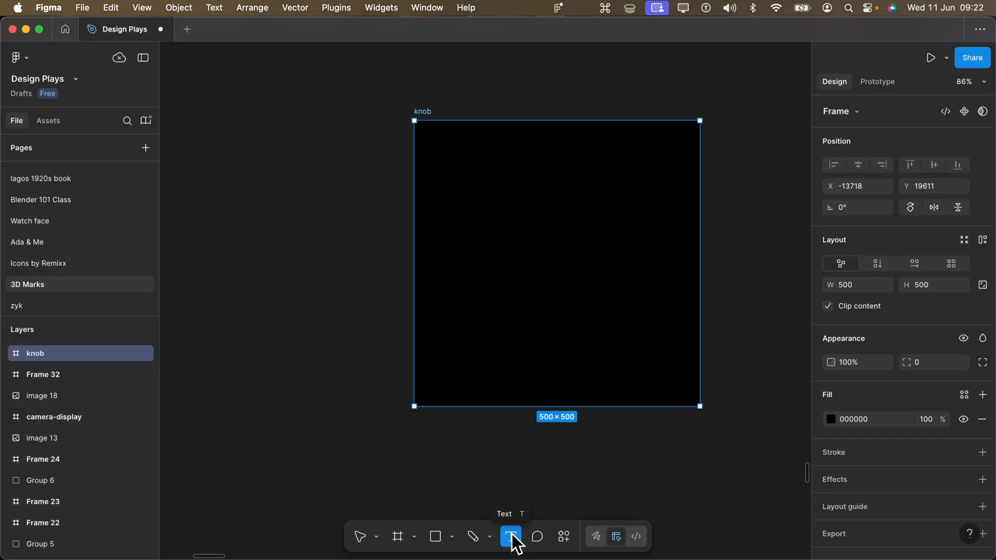
pyautogui.keyDown('super'); pyautogui.scroll(3, 488, 203); pyautogui.keyUp('super')
pyautogui.click(507, 236)
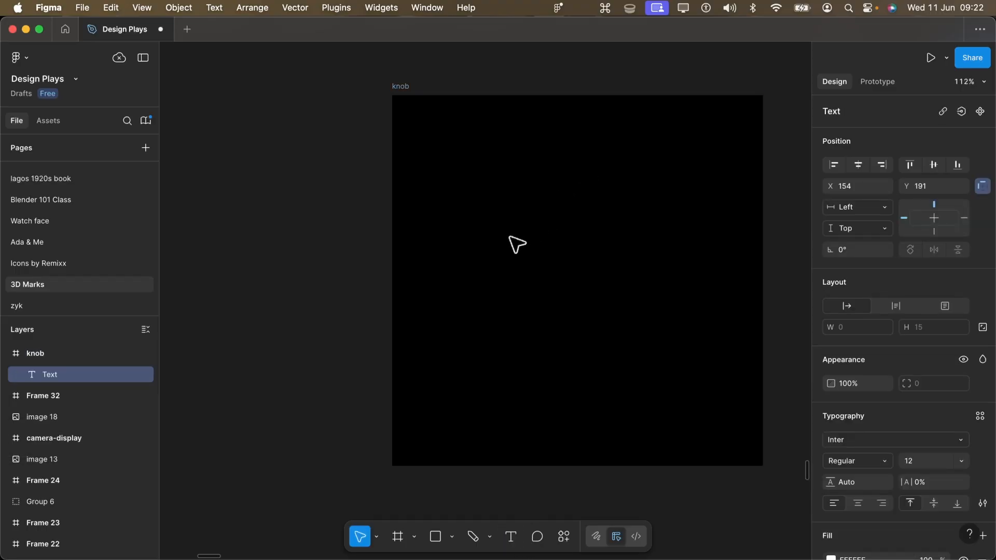
pyautogui.write('VOLUME')
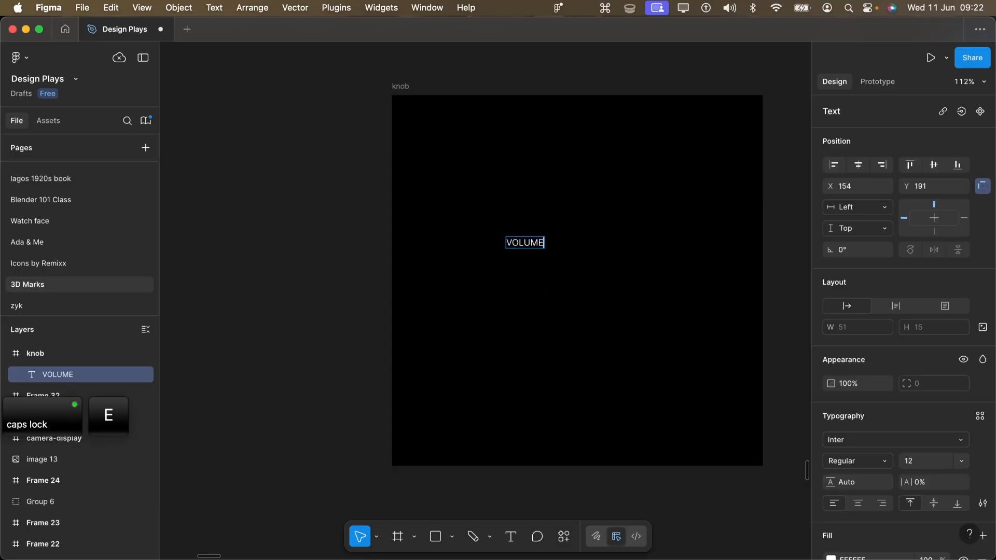
pyautogui.press('Escape')
pyautogui.moveTo(539, 242); pyautogui.dragTo(589, 367)
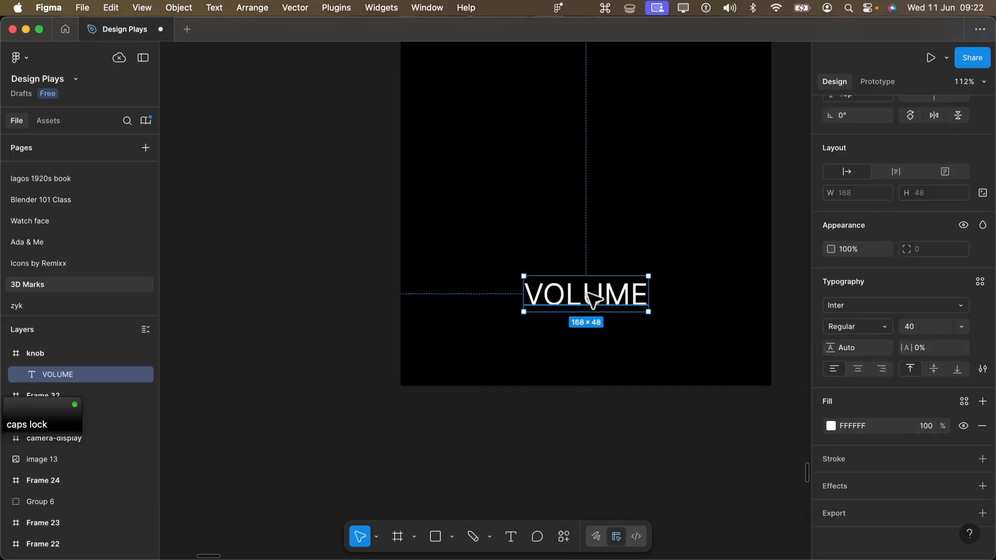
pyautogui.moveTo(606, 298); pyautogui.dragTo(605, 298)
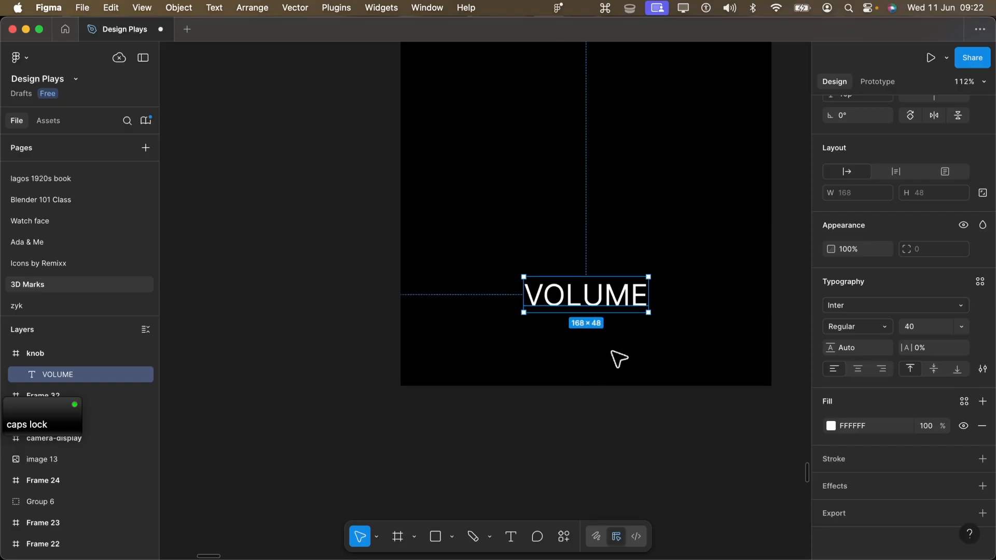
# - Set the VOLUME label's font weight to Bold
pyautogui.click(877, 327)
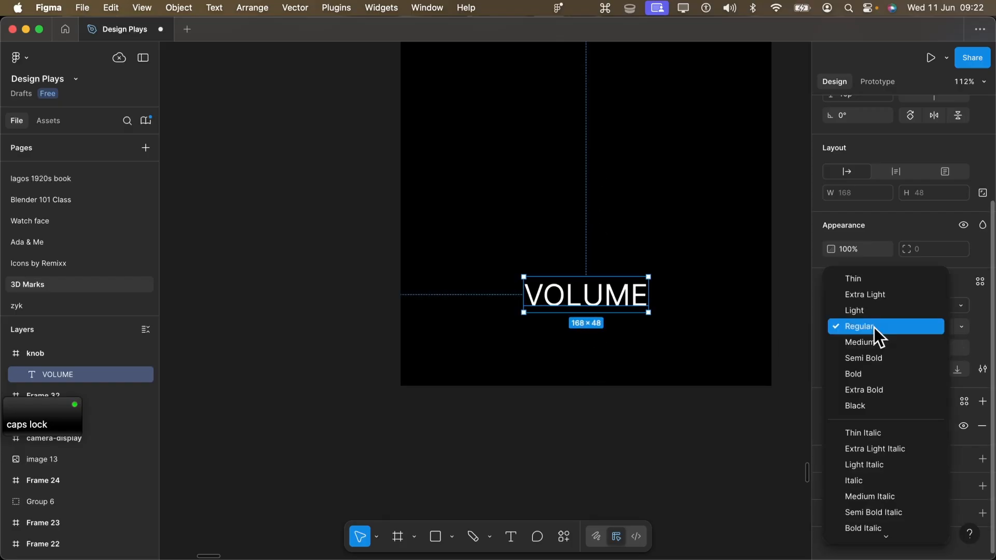
pyautogui.click(874, 328)
pyautogui.click(873, 328)
pyautogui.click(872, 376)
pyautogui.click(649, 359)
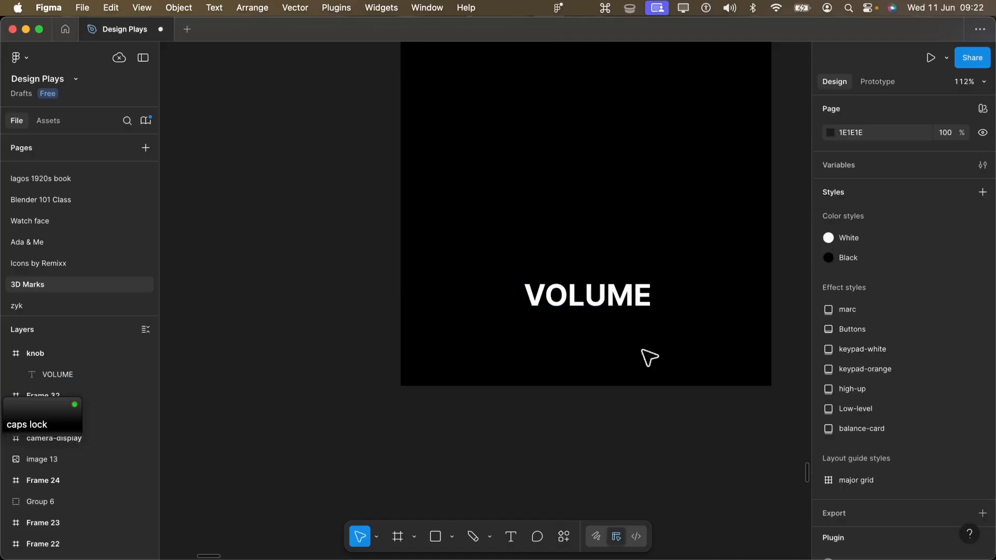
# - Set the VOLUME label's font size to 36
pyautogui.keyDown('super'); pyautogui.scroll(-5, 560, 350); pyautogui.keyUp('super')
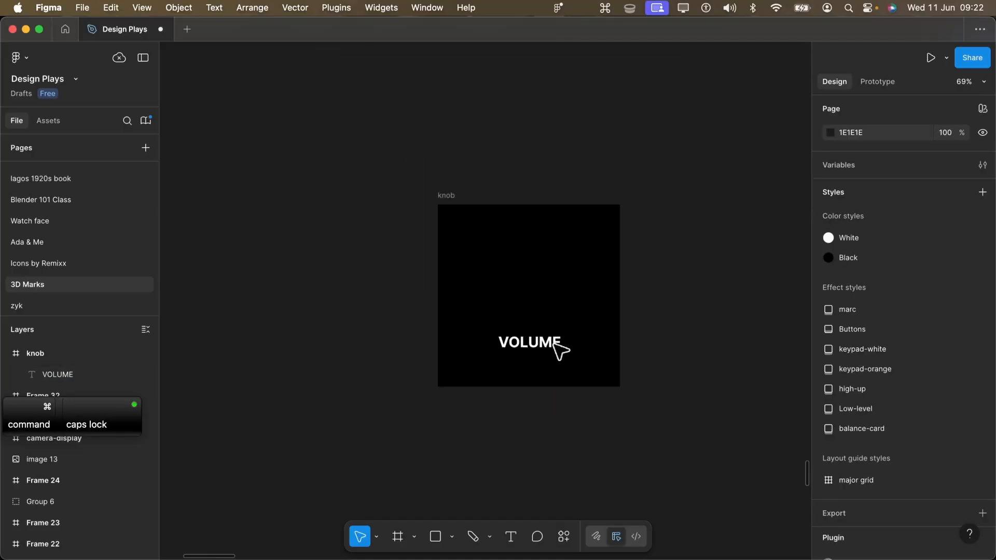
pyautogui.keyDown('super'); pyautogui.scroll(4, 511, 344); pyautogui.keyUp('super')
pyautogui.click(587, 358)
pyautogui.click(953, 466)
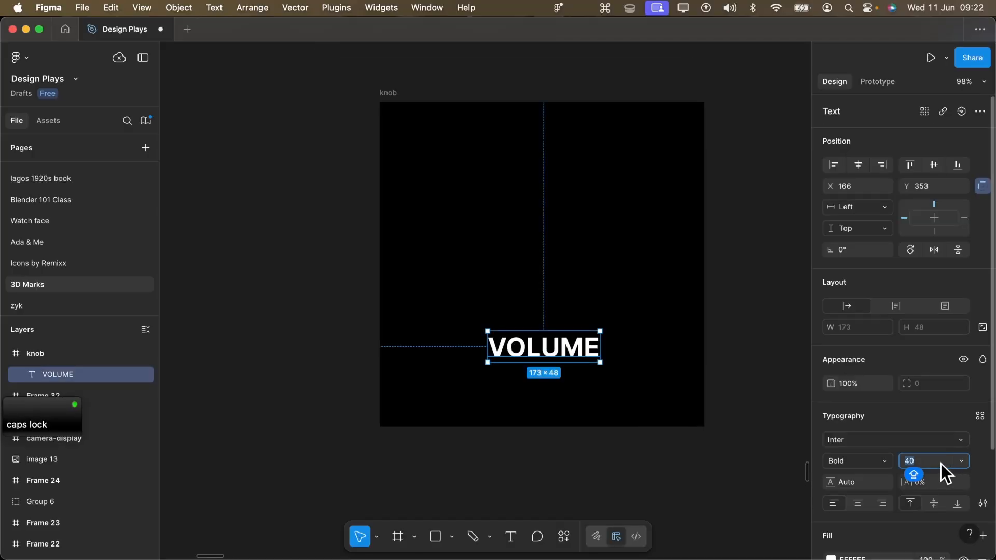
pyautogui.write('36')
pyautogui.press('Return')
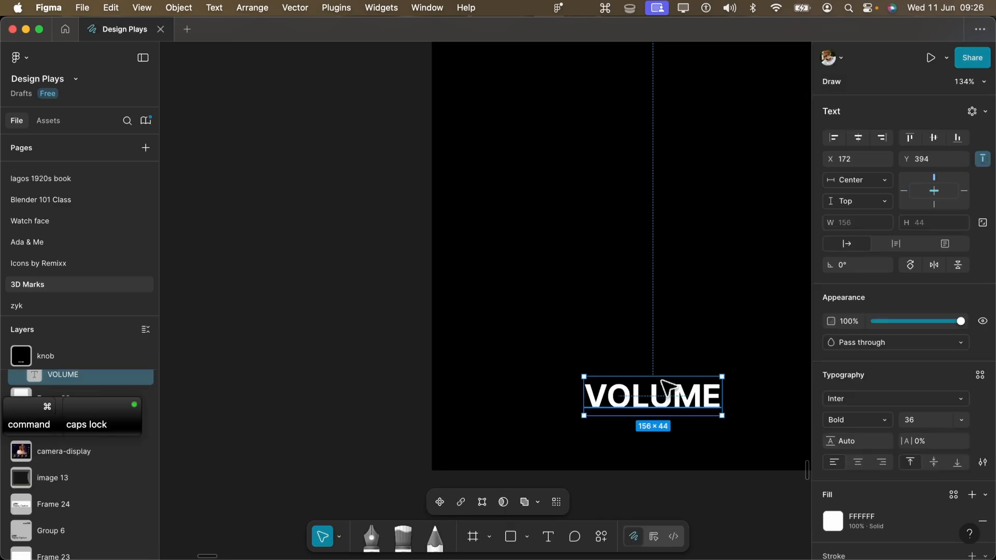
# - Place a duplicate of the VOLUME label above the original near the frame's middle and centre-align its text
pyautogui.keyDown('alt'); pyautogui.keyDown('shift'); pyautogui.moveTo(683, 412); pyautogui.dragTo(669, 236); pyautogui.keyUp('shift'); pyautogui.keyUp('alt')
pyautogui.moveTo(649, 257); pyautogui.dragTo(492, 314, button='middle')
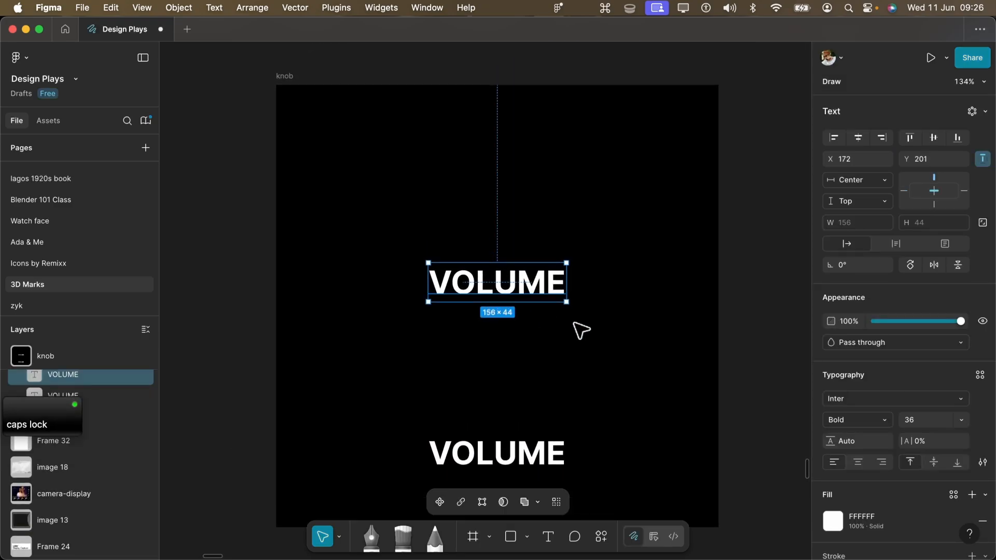
pyautogui.click(859, 466)
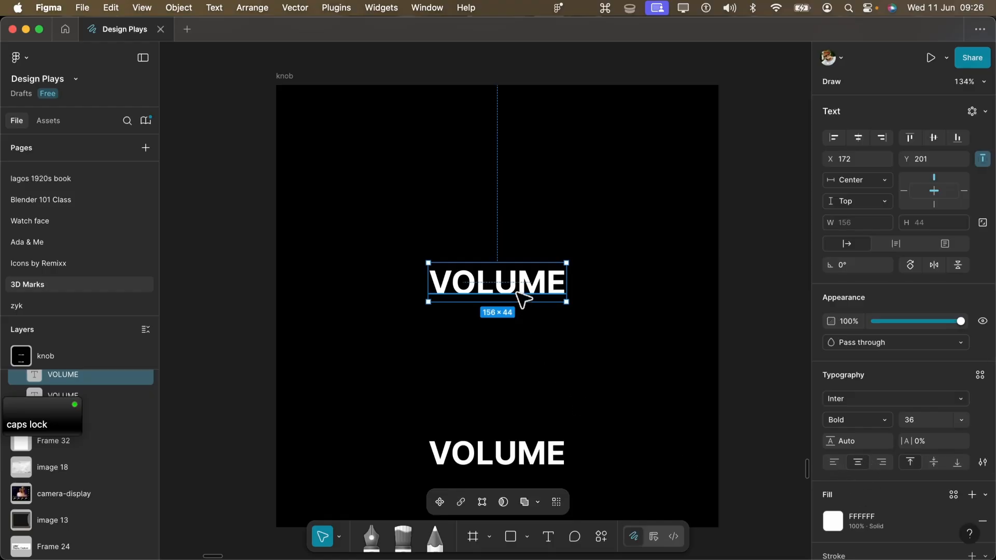
# - Change the upper VOLUME copy's text to 0
pyautogui.doubleClick(510, 275)
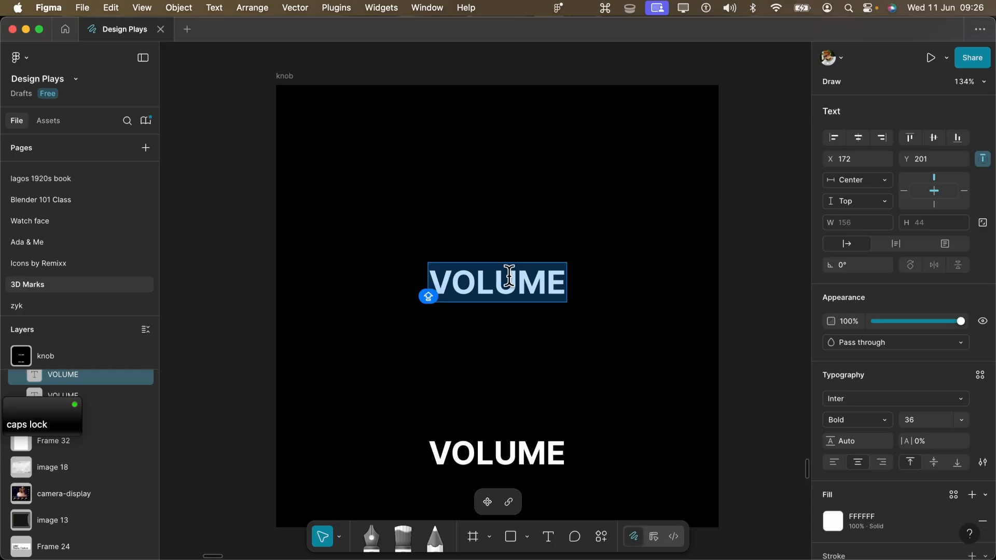
pyautogui.write('0')
pyautogui.press('Escape')
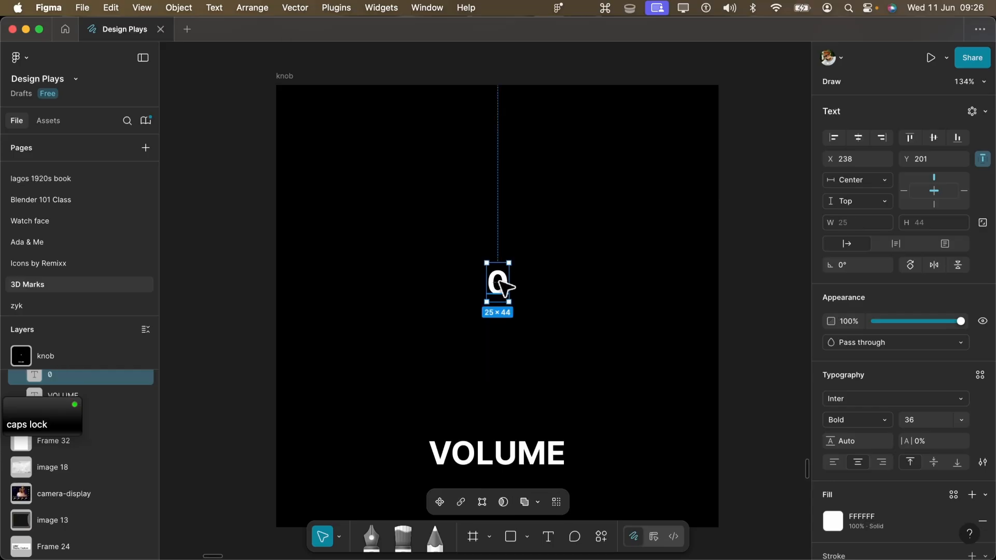
pyautogui.moveTo(531, 284)
pyautogui.mouseDown()
pyautogui.moveTo(534, 242)
pyautogui.moveTo(533, 291)
pyautogui.mouseUp()
pyautogui.click(534, 216)
pyautogui.click(505, 250)
# - Apply a radial repeat to the 0 text in Draw mode
pyautogui.click(654, 536)
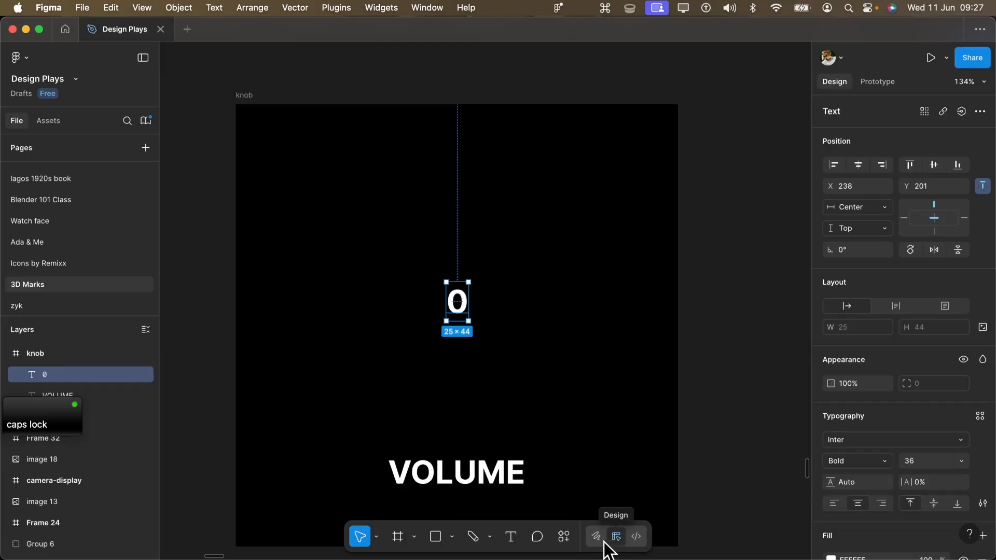
pyautogui.click(602, 542)
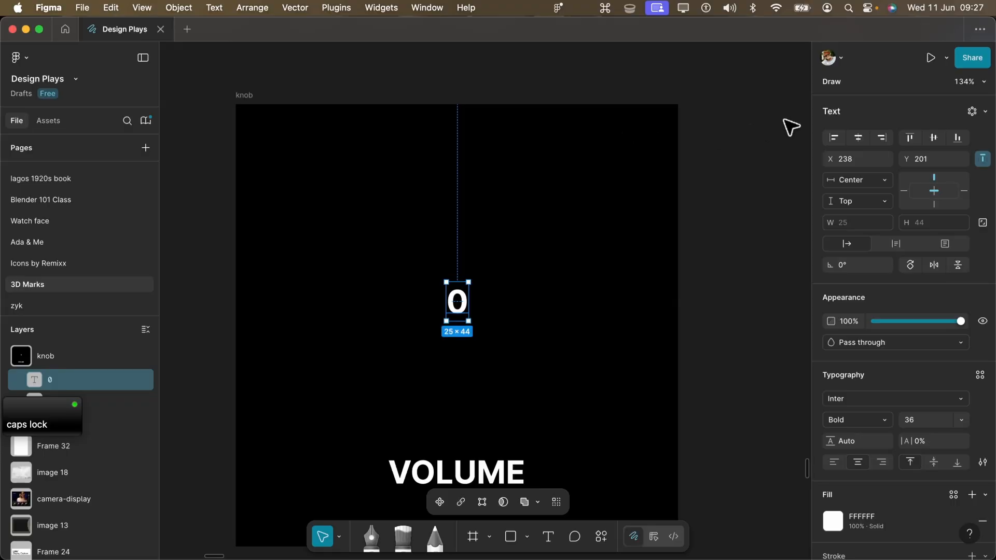
pyautogui.click(971, 112)
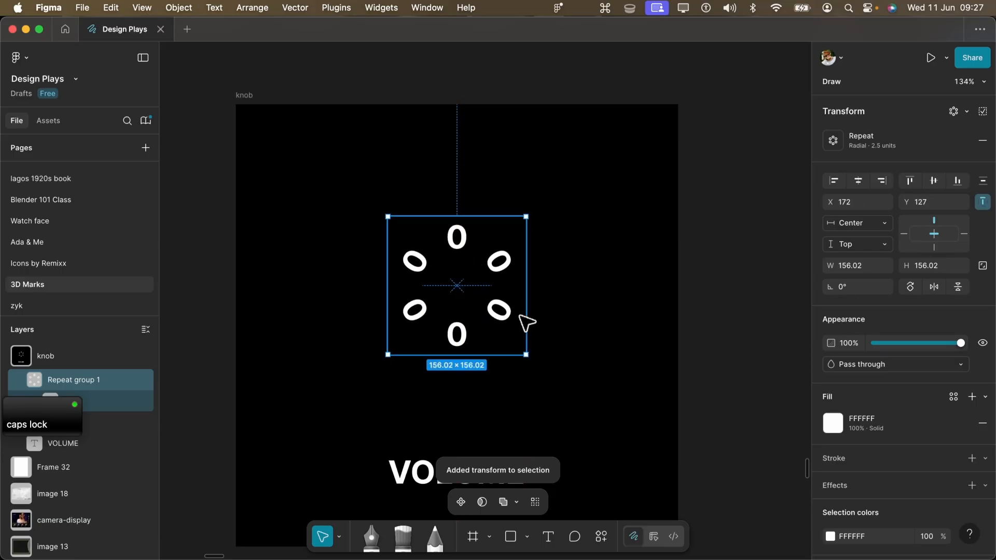
# - Set the radial repeat's count to 10 and its gap to 6 units
pyautogui.click(861, 140)
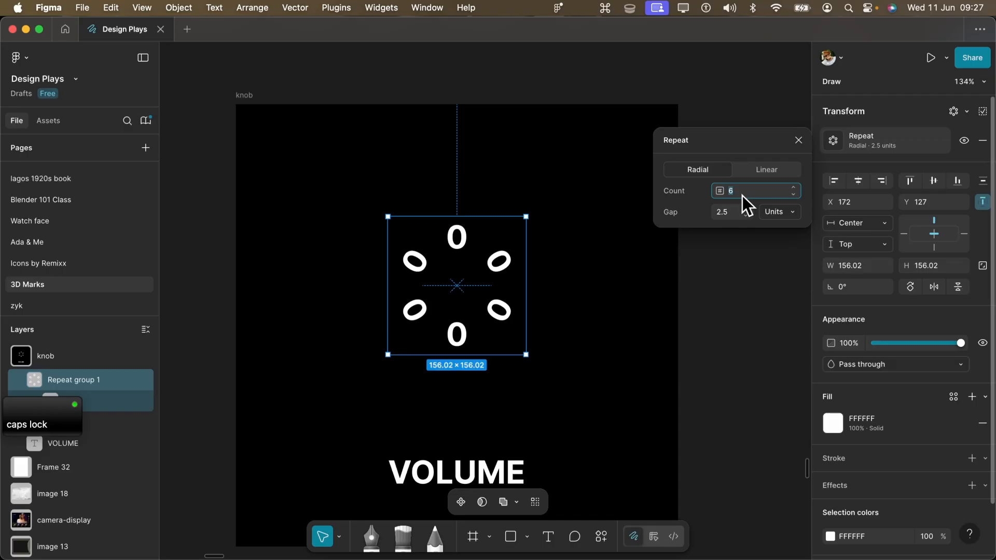
pyautogui.write('10')
pyautogui.press('Return')
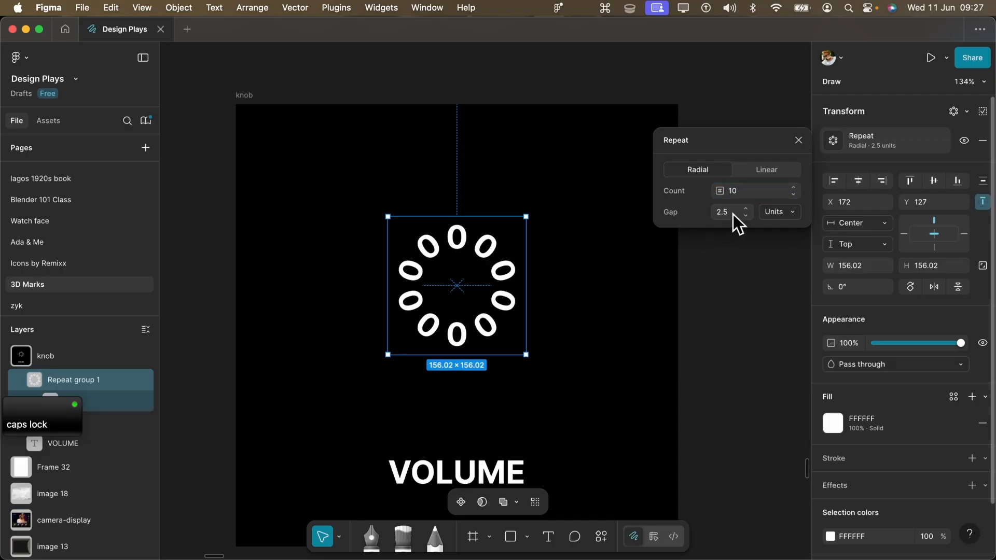
pyautogui.write('6')
pyautogui.press('Return')
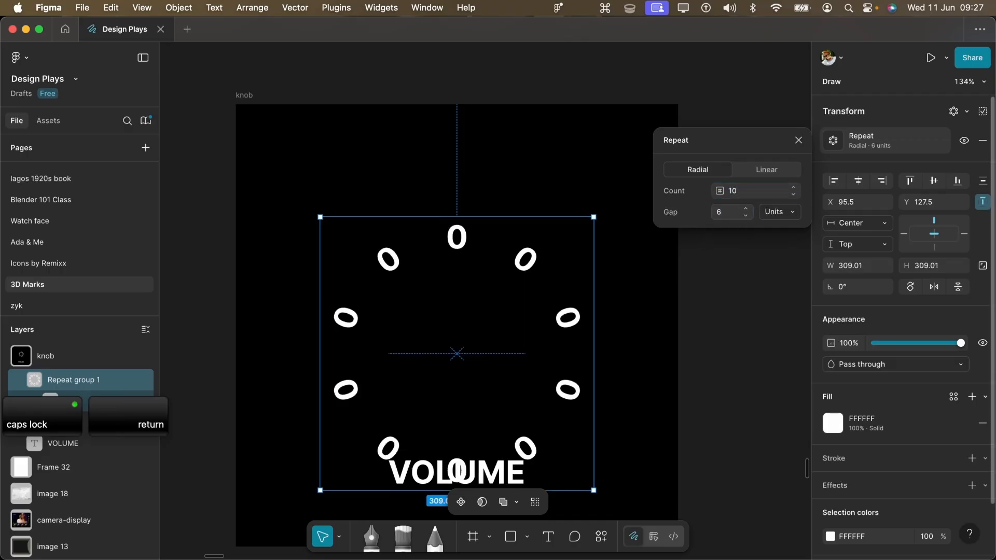
# - Move the ring of zeros up to X 95, Y 60 so it sits horizontally centred above VOLUME
pyautogui.scroll(-2, 452, 251)
pyautogui.moveTo(457, 211); pyautogui.dragTo(458, 223)
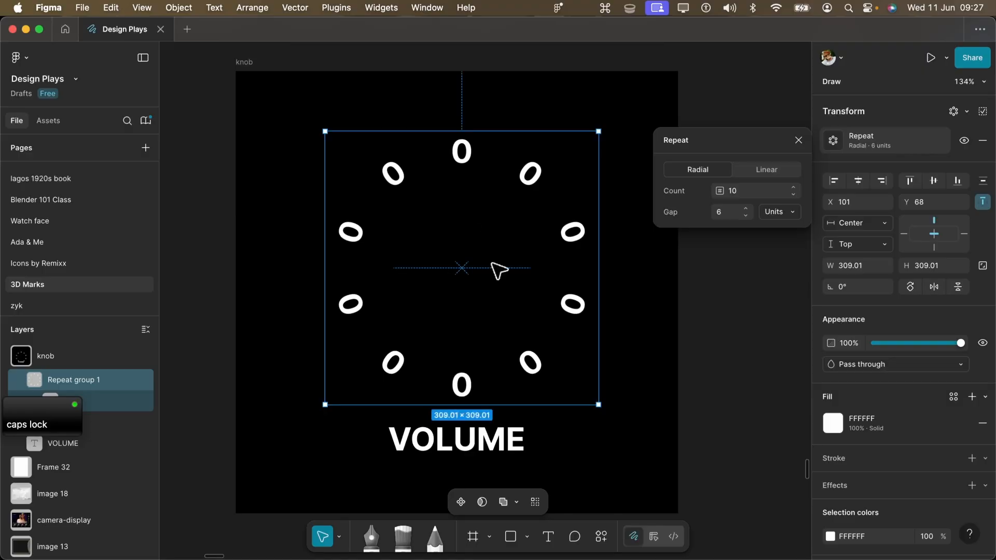
pyautogui.moveTo(492, 263); pyautogui.dragTo(487, 255)
pyautogui.keyDown('super'); pyautogui.scroll(-1, 495, 270); pyautogui.keyUp('super')
pyautogui.keyDown('super'); pyautogui.scroll(-1, 563, 224); pyautogui.keyUp('super')
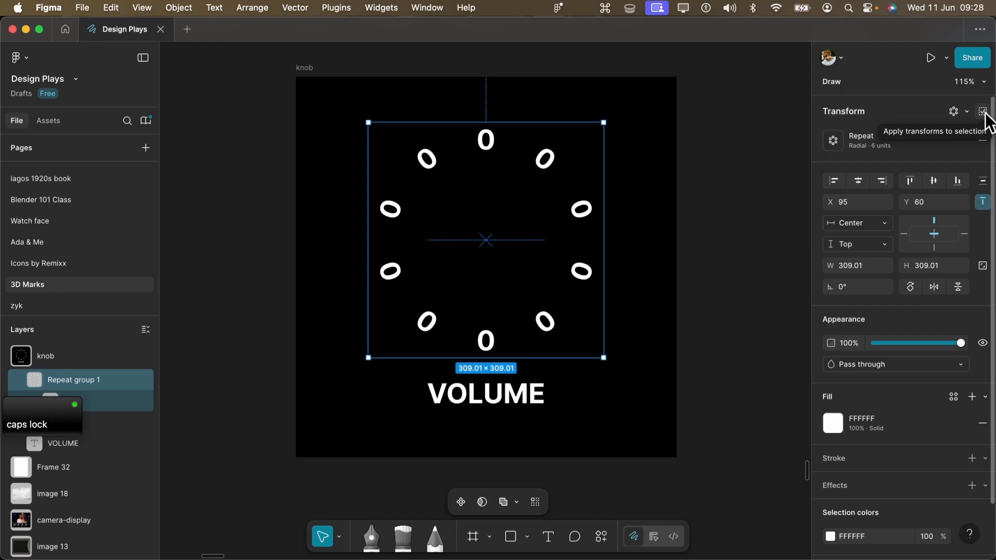
# - Apply the repeat transform to the ring so each 0 is separate editable text
pyautogui.click(984, 112)
pyautogui.keyDown('super'); pyautogui.click(488, 341); pyautogui.keyUp('super')
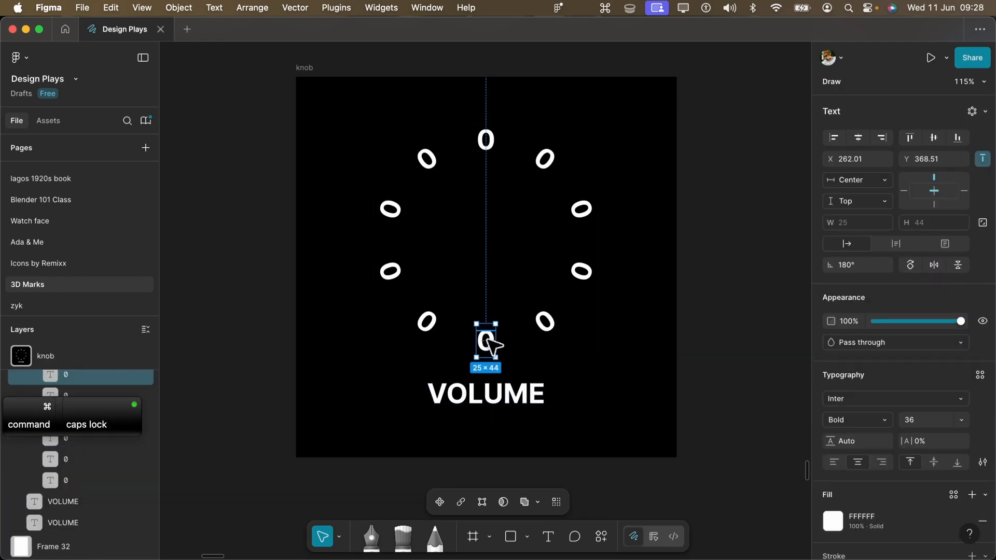
pyautogui.doubleClick(429, 325)
# - Going clockwise from the ring's lower-left side, change five zeros to 10, 20, 30, 40 and 50, leaving the first as 0
pyautogui.doubleClick(384, 274)
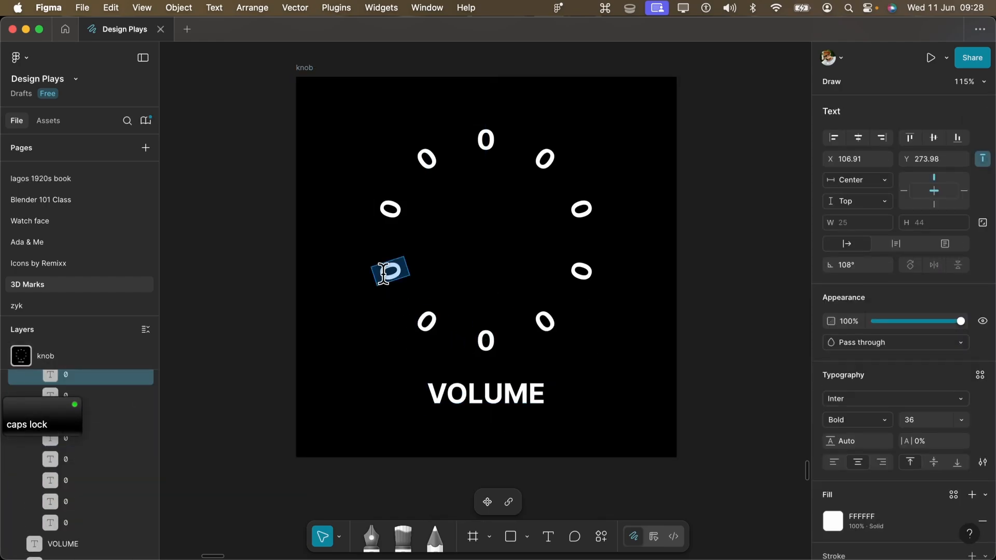
pyautogui.write('10')
pyautogui.doubleClick(390, 209)
pyautogui.write('20')
pyautogui.doubleClick(427, 159)
pyautogui.write('30')
pyautogui.doubleClick(484, 140)
pyautogui.write('40')
pyautogui.doubleClick(539, 155)
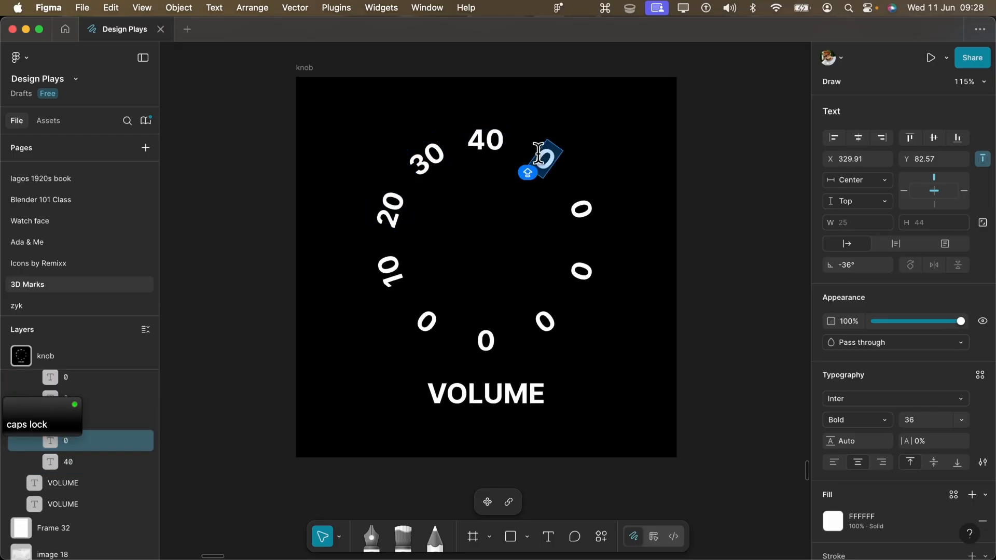
pyautogui.write('50')
pyautogui.press('cmd+Return')
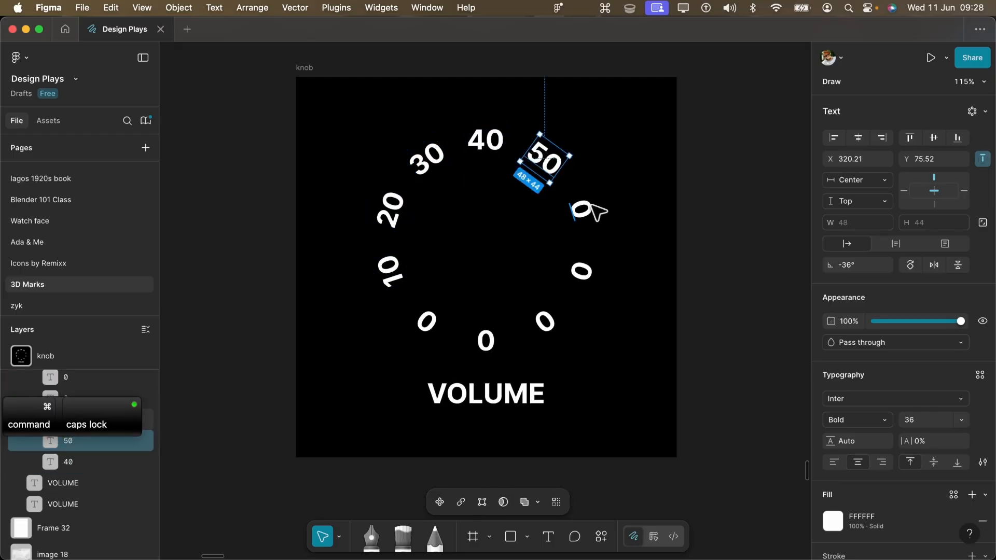
# - Change the next three zeros clockwise to 60, 70 and 80, and delete the zero at the ring's bottom
pyautogui.doubleClick(583, 209)
pyautogui.write('60')
pyautogui.doubleClick(581, 271)
pyautogui.write('70')
pyautogui.doubleClick(544, 321)
pyautogui.write('80')
pyautogui.press('Escape')
pyautogui.press('Escape')
pyautogui.doubleClick(488, 343)
pyautogui.press('Delete')
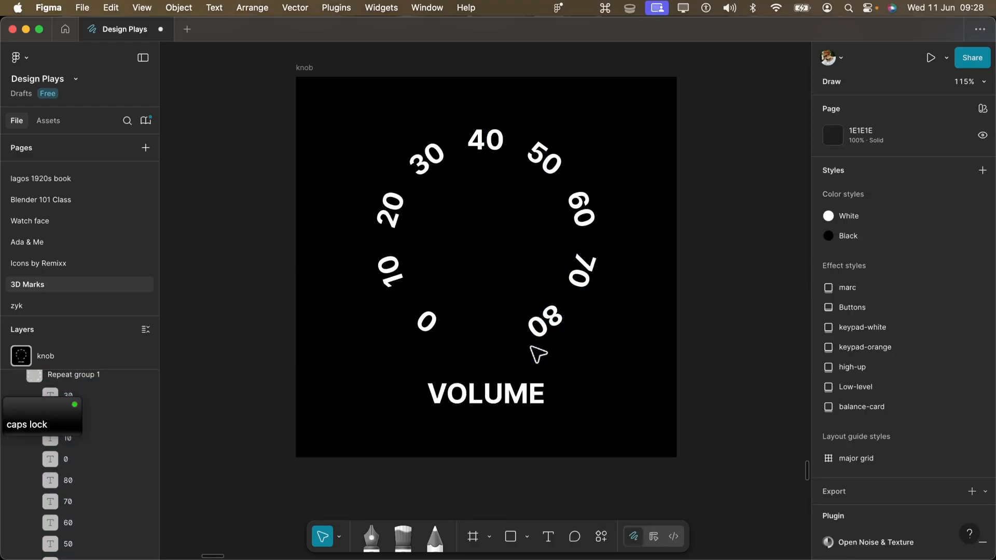
# - Move the VOLUME label slightly farther below the number ring, keeping it horizontally centred
pyautogui.keyDown('super'); pyautogui.scroll(-5, 530, 347); pyautogui.keyUp('super')
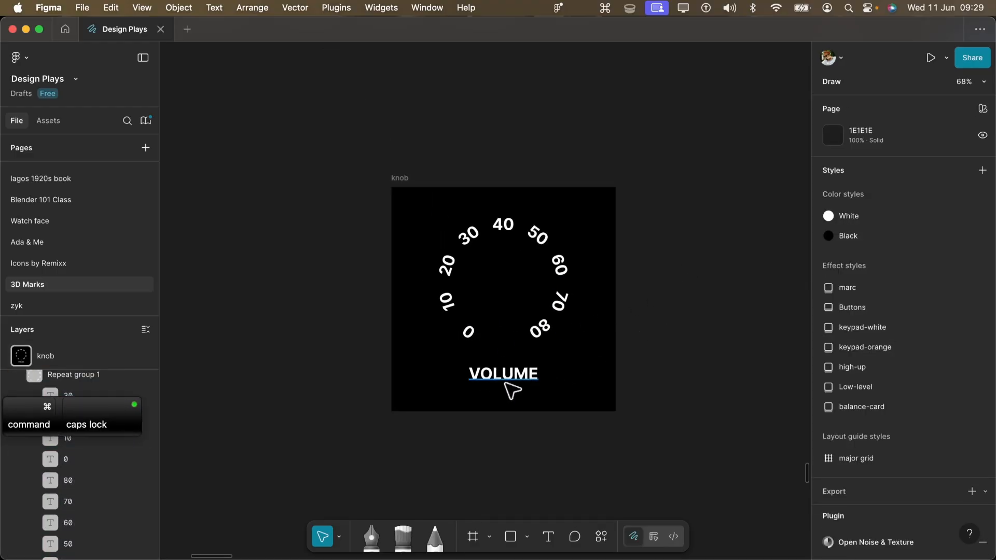
pyautogui.keyDown('shift'); pyautogui.moveTo(512, 373); pyautogui.dragTo(514, 383); pyautogui.keyUp('shift')
pyautogui.press('super+z')
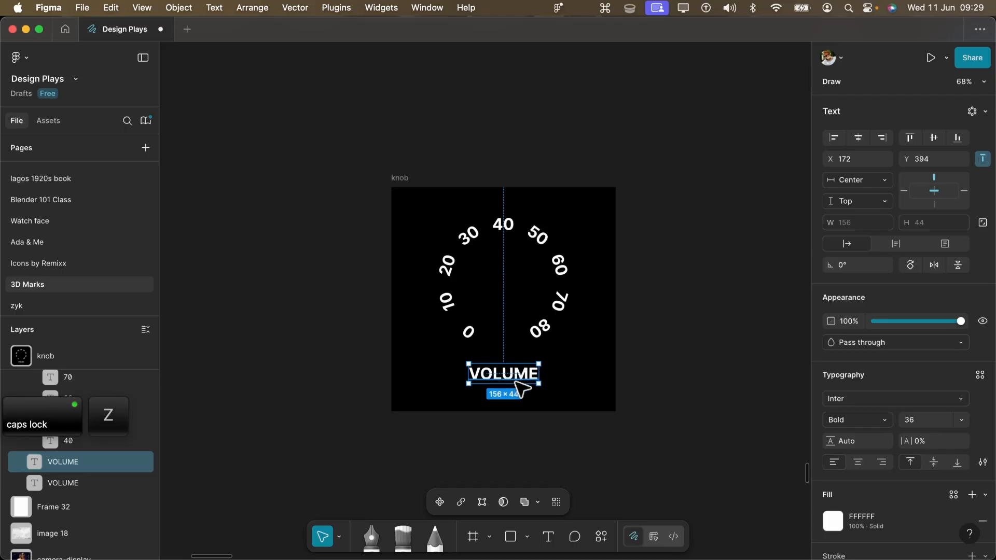
pyautogui.keyDown('super'); pyautogui.scroll(-4, 525, 319); pyautogui.keyUp('super')
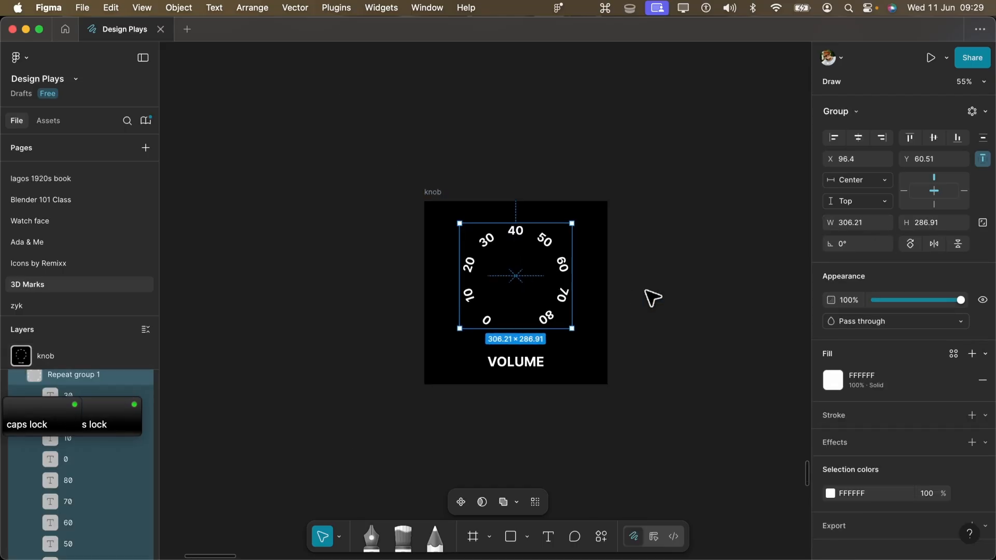
pyautogui.click(666, 271)
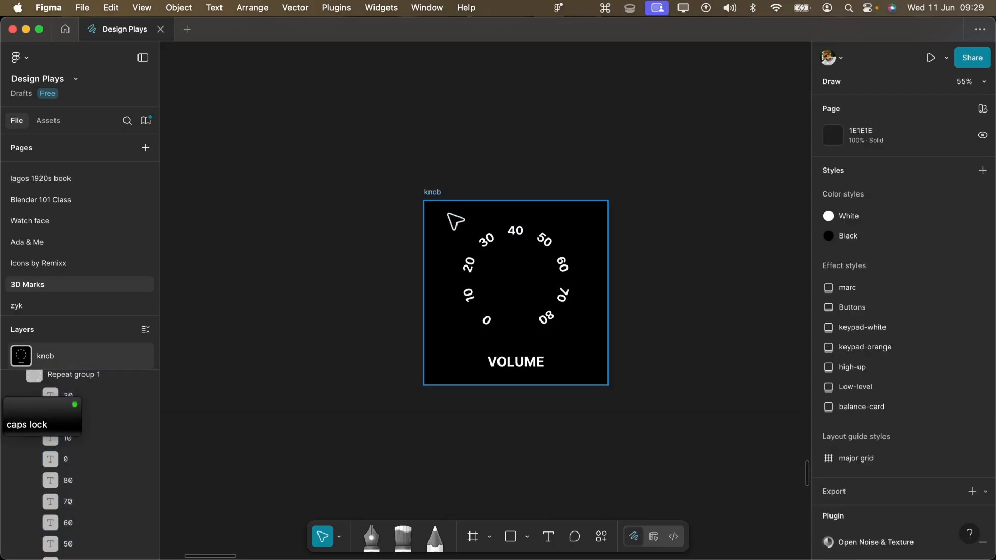
# - Add a PNG export setting at 4x scale to the knob frame
pyautogui.click(447, 212)
pyautogui.scroll(-2, 963, 387)
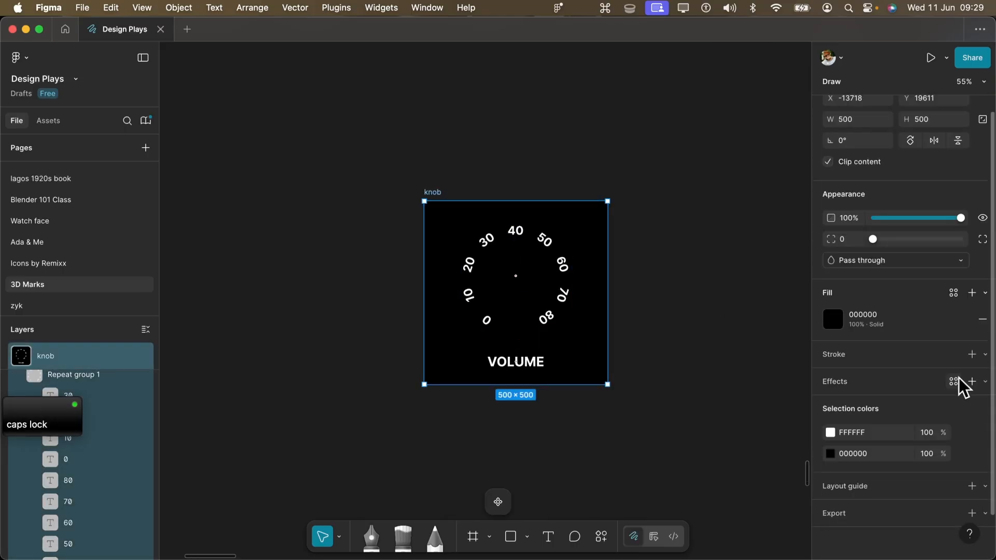
pyautogui.click(972, 513)
pyautogui.scroll(-3, 928, 450)
pyautogui.click(867, 469)
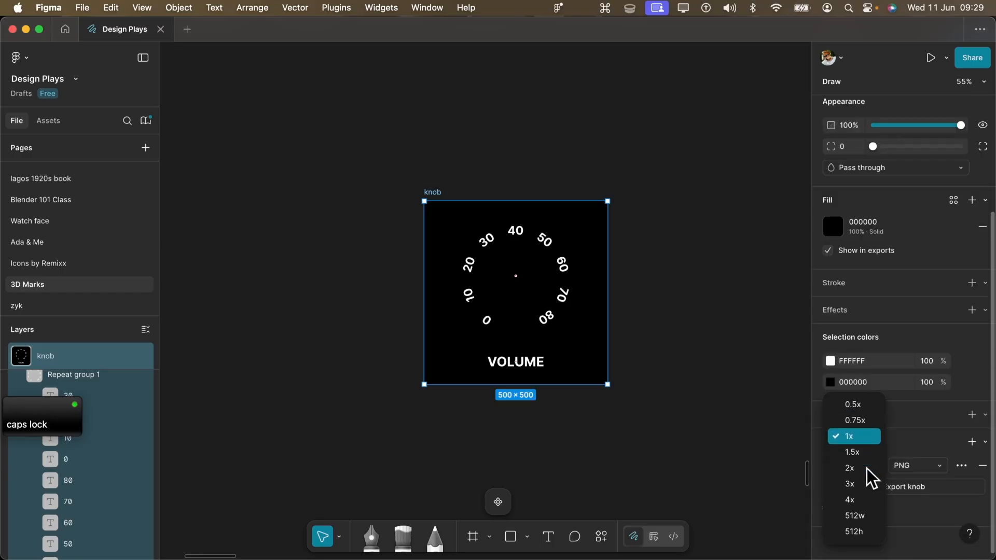
pyautogui.click(858, 498)
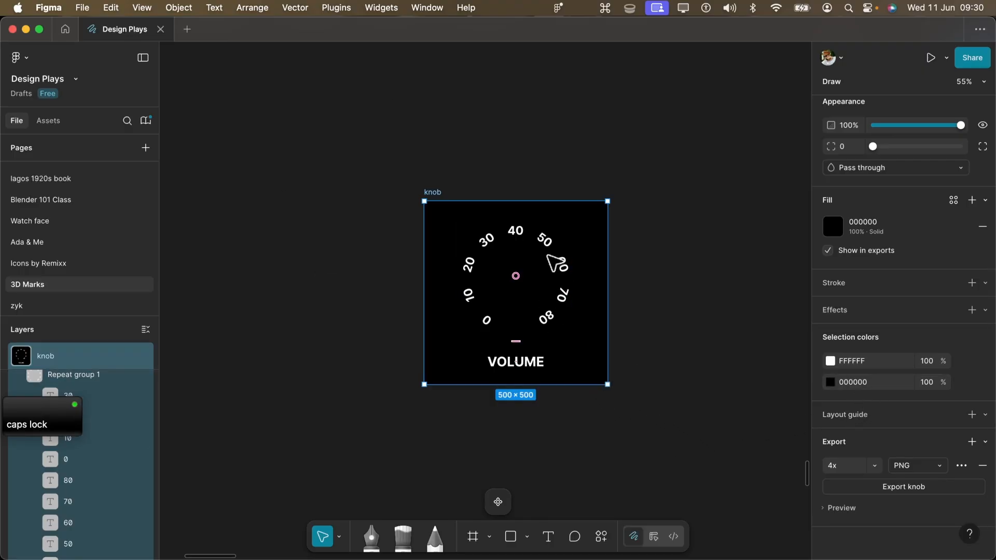
# - Remove the knob frame's black fill so the dial graphic has a transparent background
pyautogui.scroll(3, 900, 293)
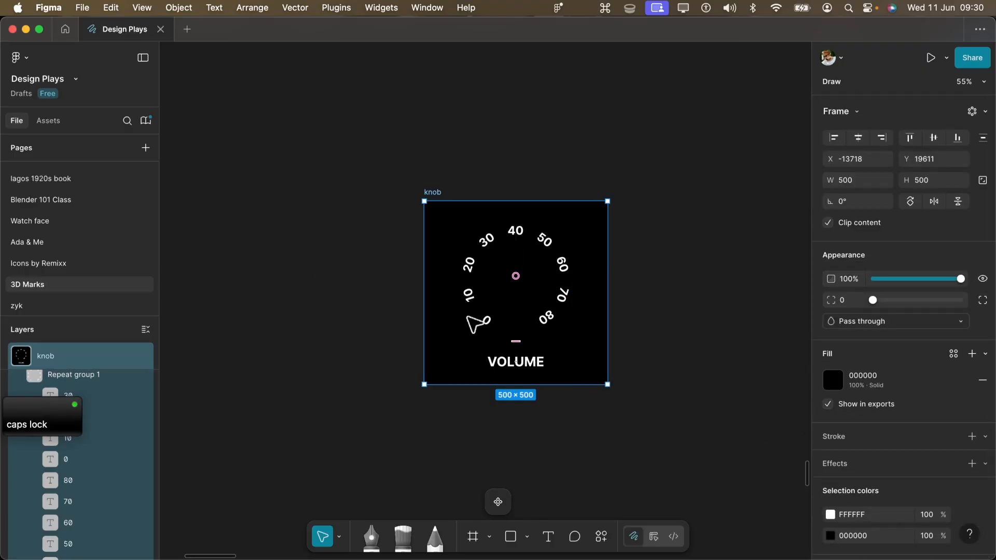
pyautogui.click(982, 382)
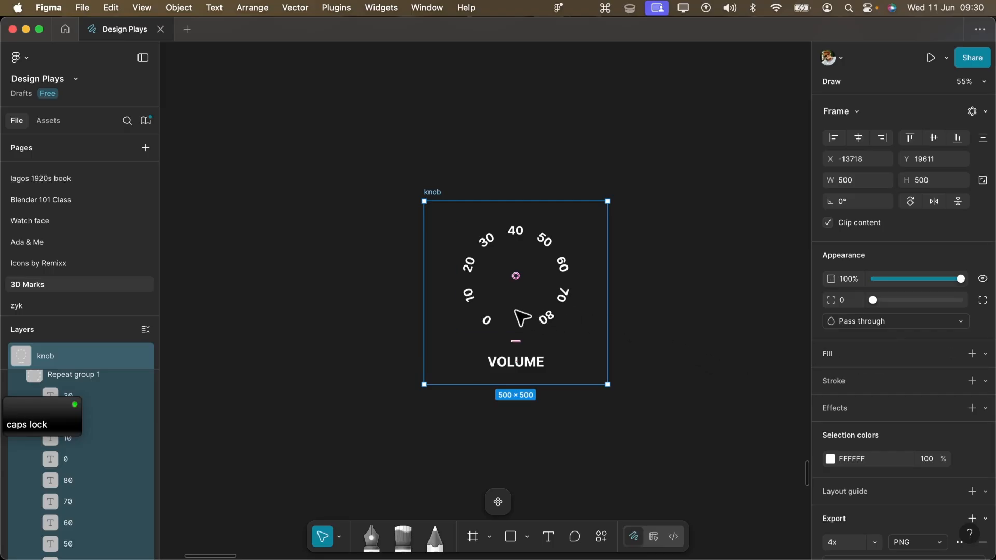
pyautogui.scroll(-3, 933, 396)
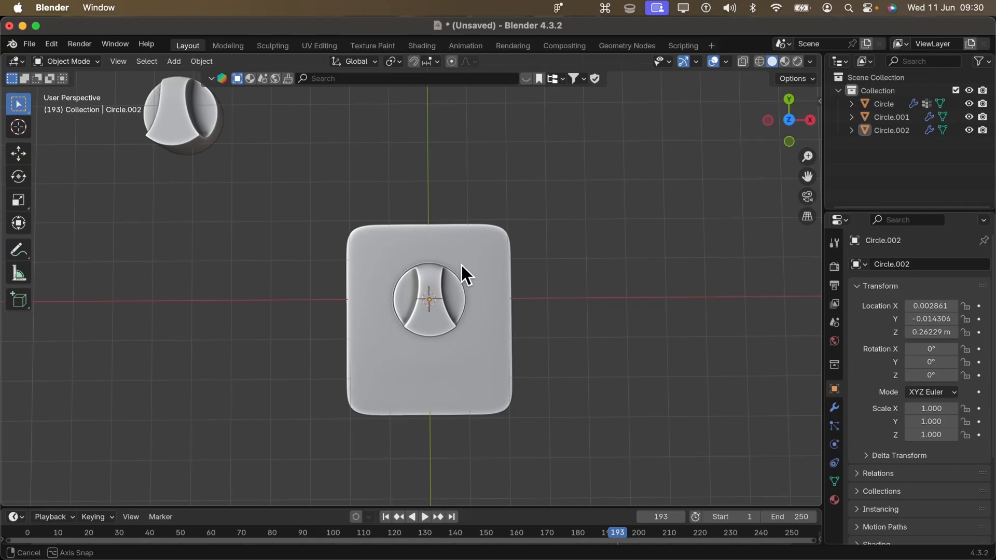
# - Switch to Blender, split the 3D viewport vertically, and make the second area a Shader Editor with its sidebar hidden
pyautogui.moveTo(462, 266); pyautogui.dragTo(487, 233, button='middle')
pyautogui.scroll(2, 499, 222)
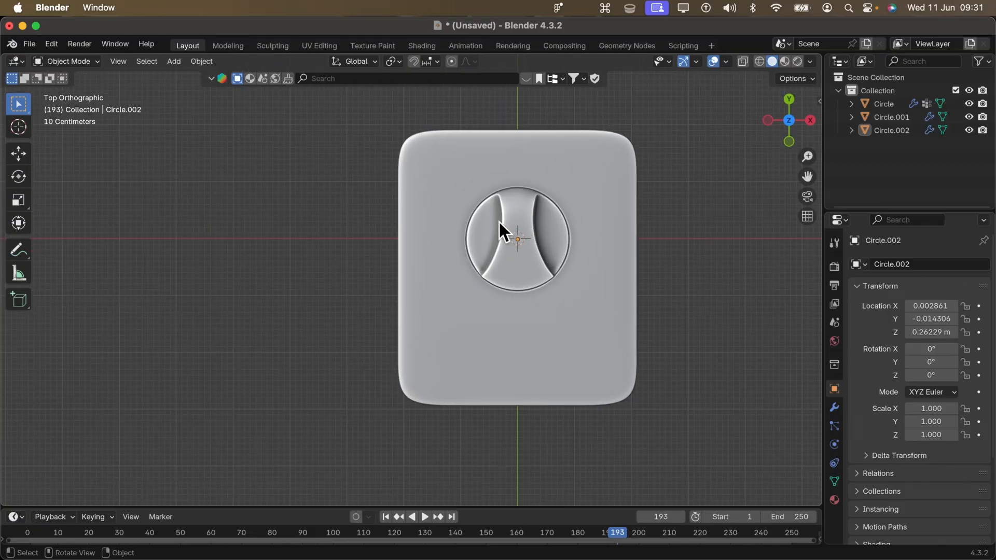
pyautogui.keyDown('shift'); pyautogui.moveTo(596, 173); pyautogui.dragTo(547, 219, button='middle'); pyautogui.keyUp('shift')
pyautogui.moveTo(819, 54); pyautogui.dragTo(466, 121)
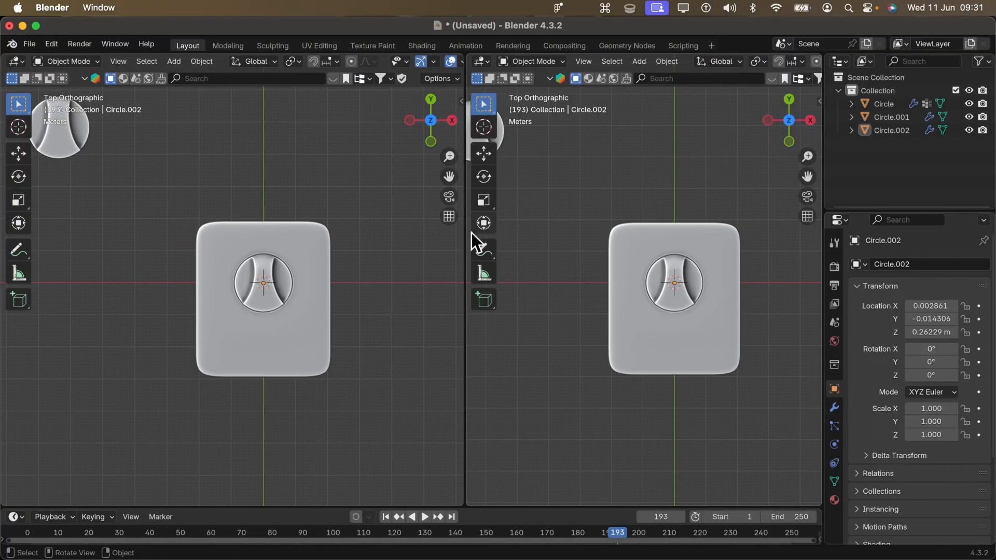
pyautogui.click(481, 69)
pyautogui.click(511, 185)
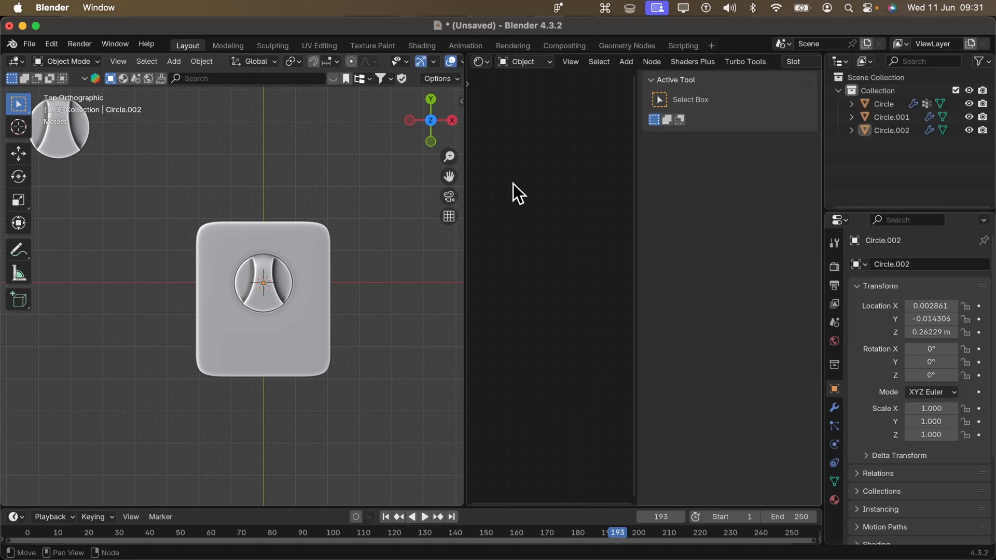
pyautogui.press('n')
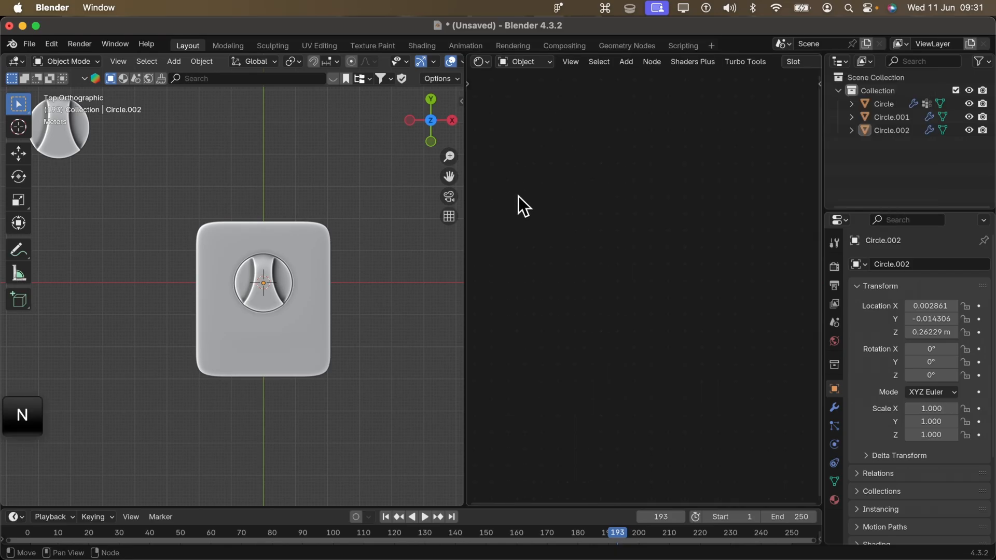
# - Select the rounded panel and create a new material for it
pyautogui.click(236, 330)
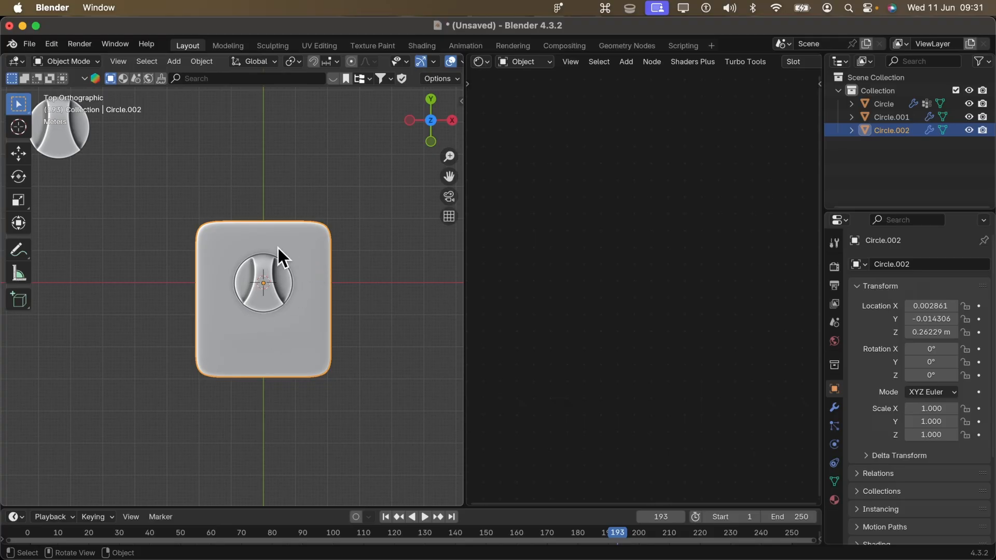
pyautogui.scroll(3, 259, 252)
pyautogui.scroll(-3, 276, 249)
pyautogui.scroll(-5, 680, 61)
pyautogui.click(681, 61)
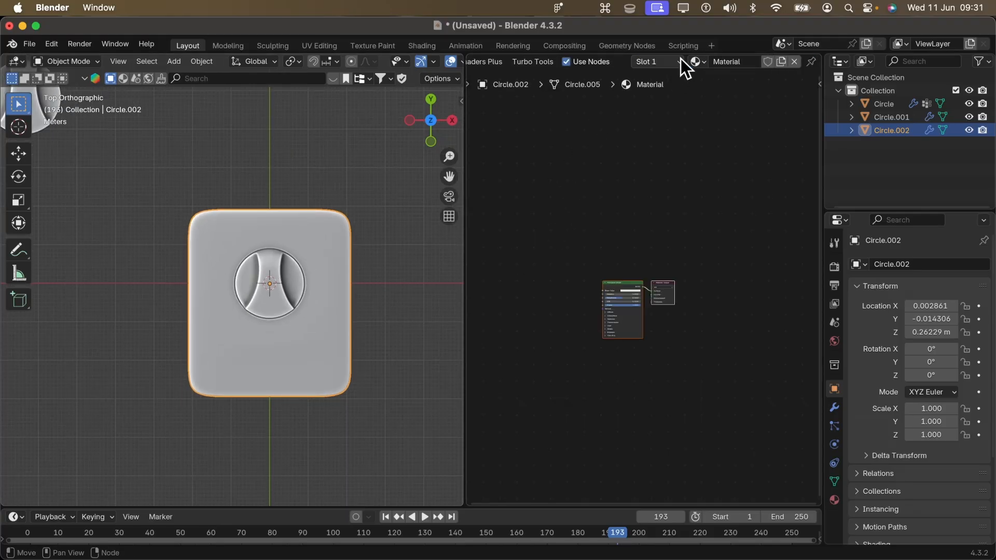
# - Set the panel material's Principled BSDF base color to dark grey, hex 191919
pyautogui.scroll(3, 602, 327)
pyautogui.scroll(5, 589, 338)
pyautogui.moveTo(556, 295); pyautogui.dragTo(623, 249, button='middle')
pyautogui.click(667, 248)
pyautogui.scroll(-1, 391, 64)
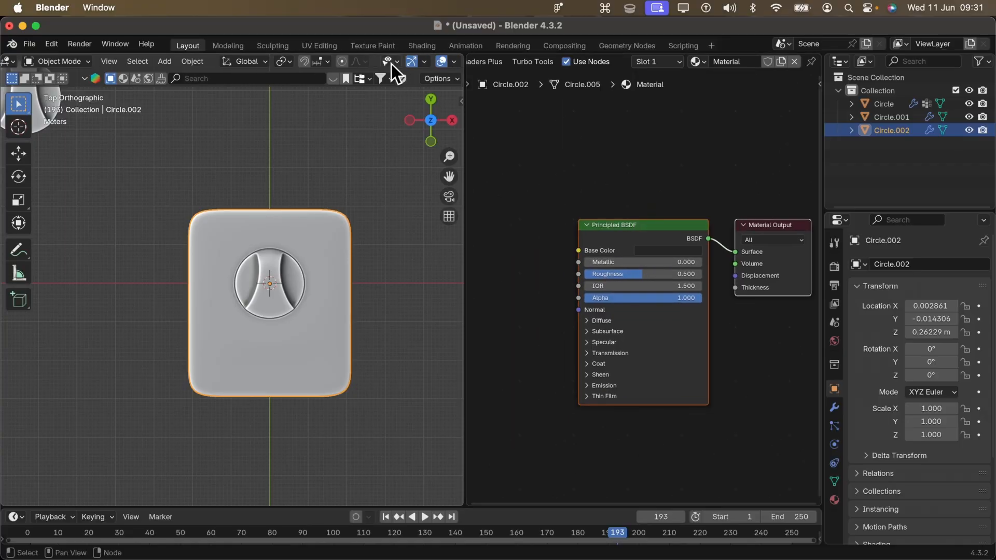
pyautogui.scroll(-4, 391, 64)
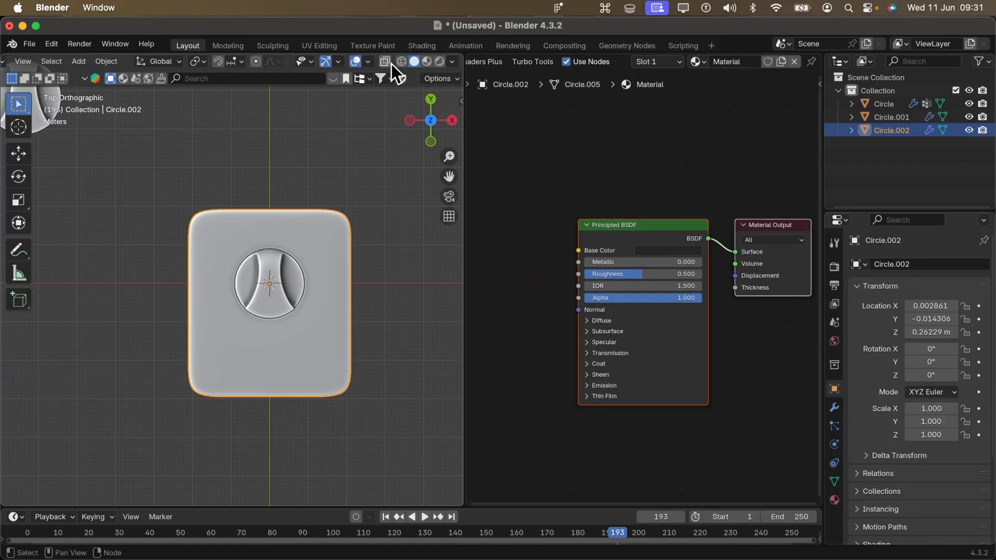
# - Switch the 3D viewport to Material Preview shading and view the panel and knob at an angle
pyautogui.click(428, 61)
pyautogui.moveTo(244, 279); pyautogui.dragTo(286, 193, button='middle')
pyautogui.scroll(3, 298, 301)
pyautogui.keyDown('shift'); pyautogui.moveTo(294, 304); pyautogui.dragTo(350, 320, button='middle'); pyautogui.keyUp('shift')
pyautogui.scroll(2, 341, 356)
pyautogui.scroll(-3, 356, 297)
pyautogui.click(298, 202)
pyautogui.keyDown('shift'); pyautogui.click(317, 284); pyautogui.keyUp('shift')
pyautogui.click(323, 247)
pyautogui.moveTo(322, 248); pyautogui.dragTo(343, 228, button='middle')
pyautogui.keyDown('shift'); pyautogui.moveTo(343, 228); pyautogui.dragTo(339, 296, button='middle'); pyautogui.keyUp('shift')
# - Set the panel material's Metallic value to 0.1 on the Principled BSDF
pyautogui.moveTo(609, 285); pyautogui.dragTo(743, 262, button='middle')
pyautogui.keyDown('shift'); pyautogui.moveTo(682, 258); pyautogui.dragTo(570, 286, button='middle'); pyautogui.keyUp('shift')
pyautogui.scroll(3, 570, 286)
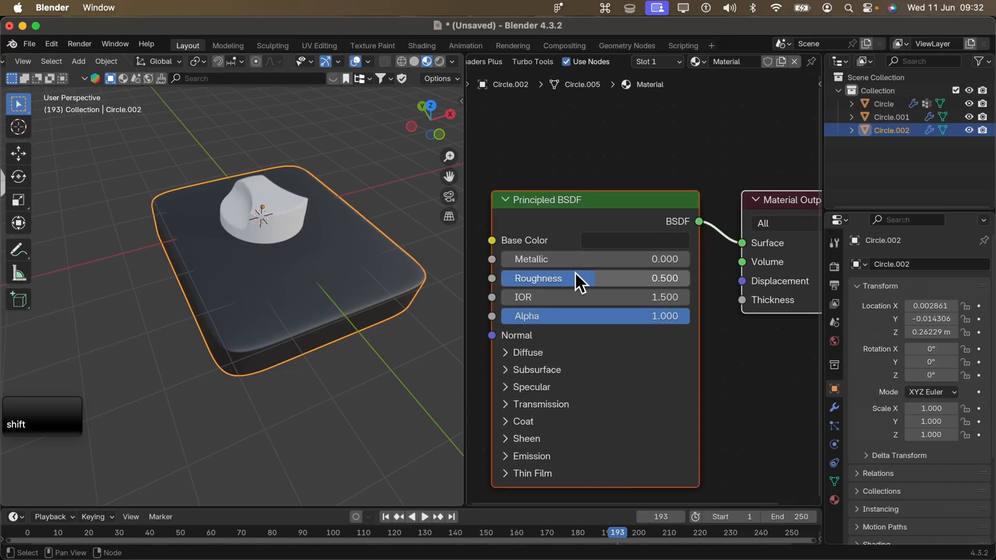
pyautogui.click(609, 238)
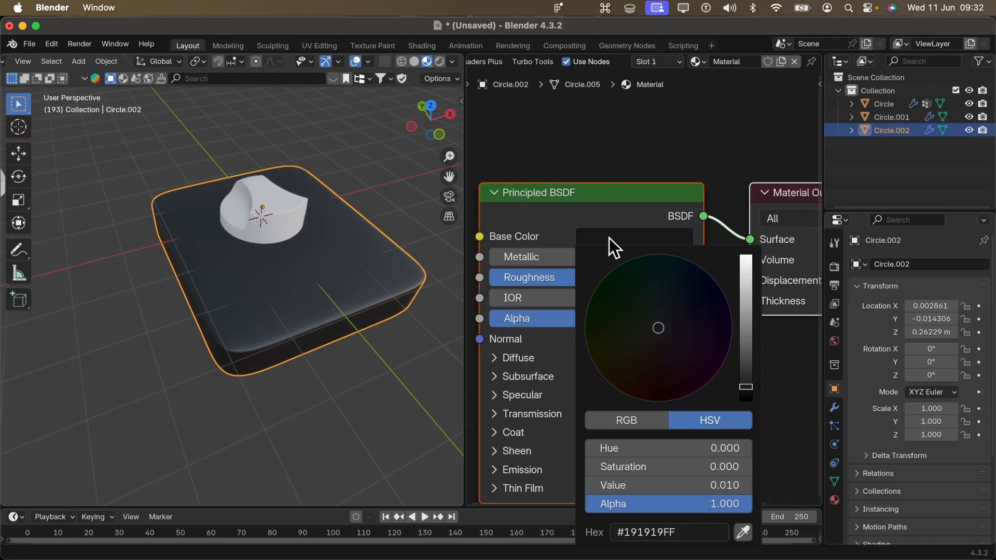
pyautogui.moveTo(578, 282); pyautogui.dragTo(673, 215, button='middle')
pyautogui.moveTo(485, 197); pyautogui.dragTo(503, 221, button='middle')
pyautogui.click(652, 213)
pyautogui.write('.1')
pyautogui.press('Return')
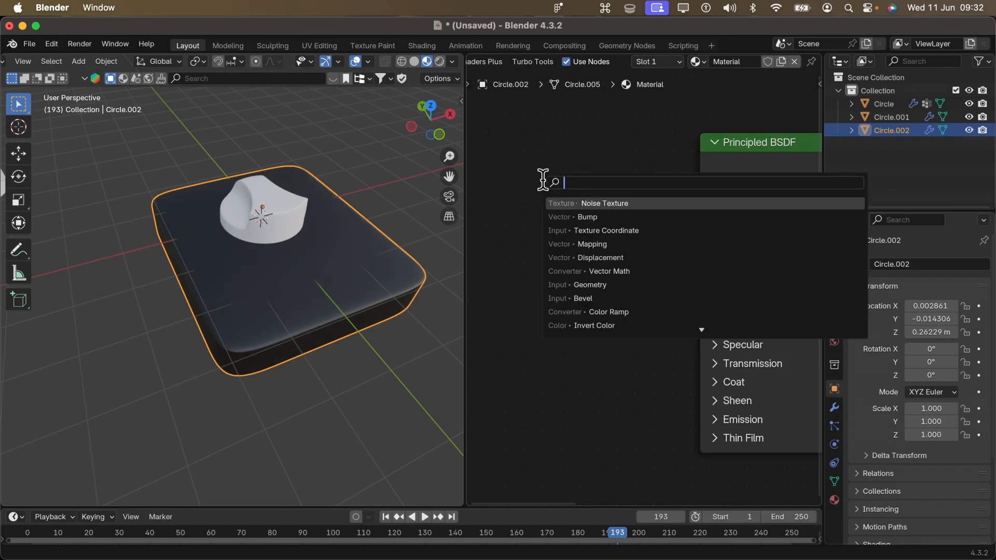
# - Add a Bump node and connect its Normal output to the Principled BSDF's Normal input
pyautogui.write('bu')
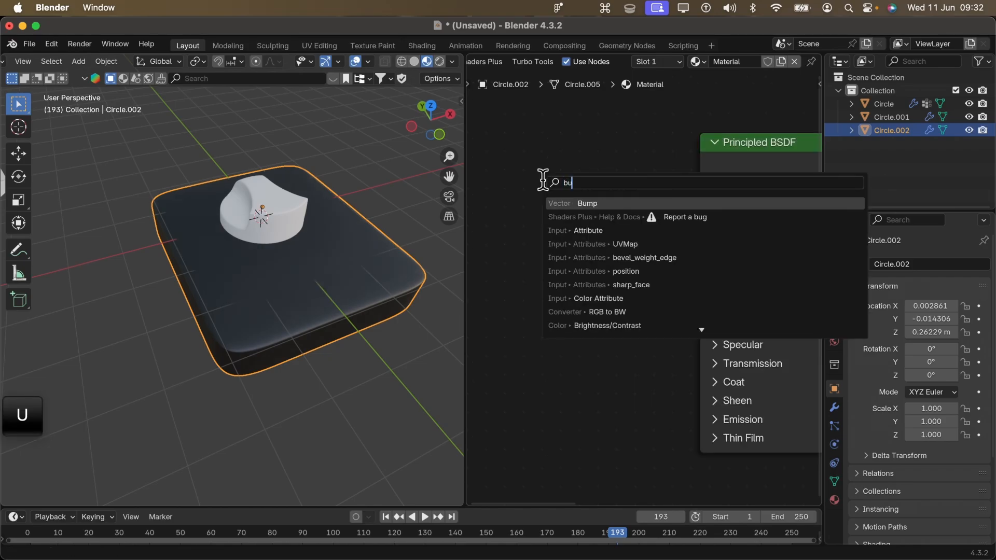
pyautogui.press('Return')
pyautogui.click(503, 185)
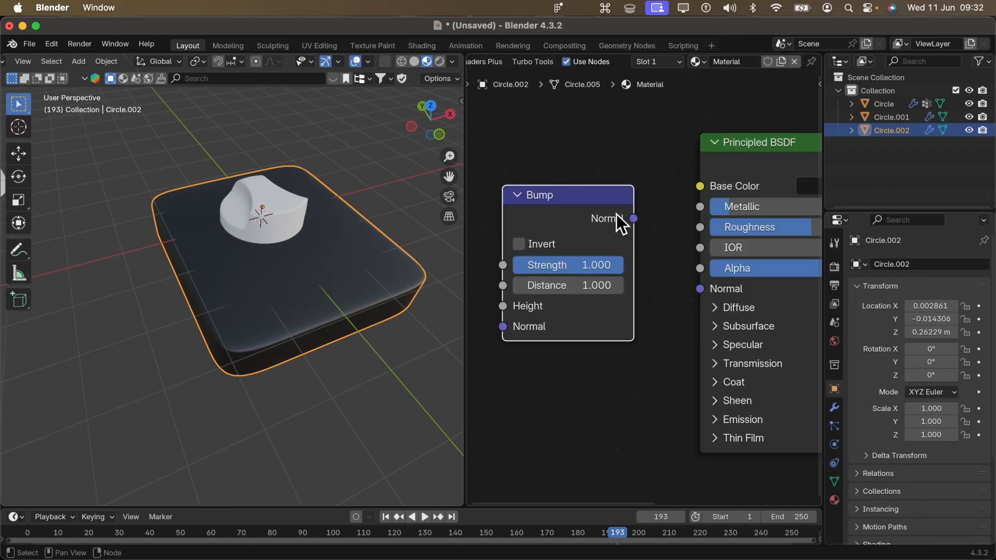
pyautogui.moveTo(634, 219); pyautogui.dragTo(700, 288)
# - Add a Noise Texture node before the Bump node and connect its Fac output to the Bump's Height
pyautogui.moveTo(591, 244); pyautogui.dragTo(763, 249, button='middle')
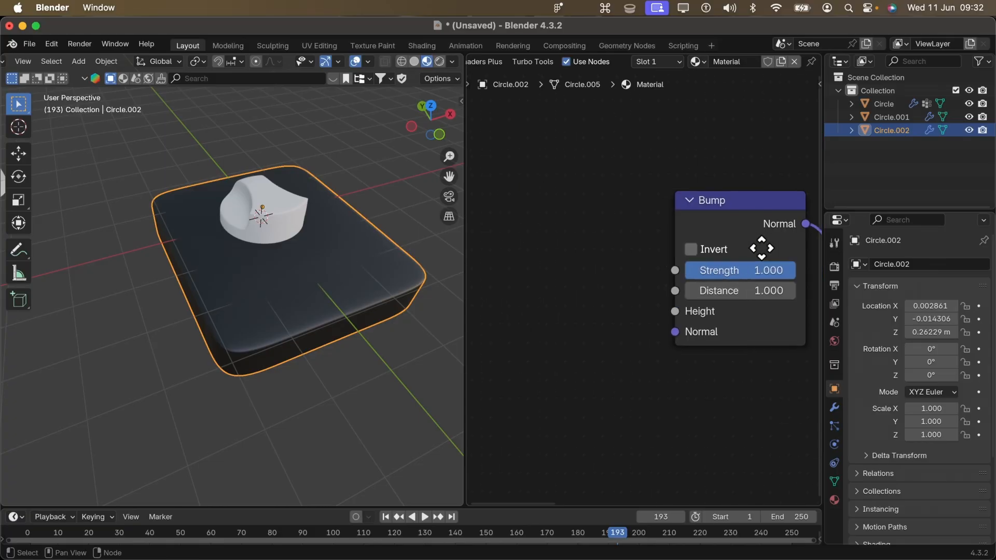
pyautogui.hotkey('shift', 'a')
pyautogui.click(491, 236)
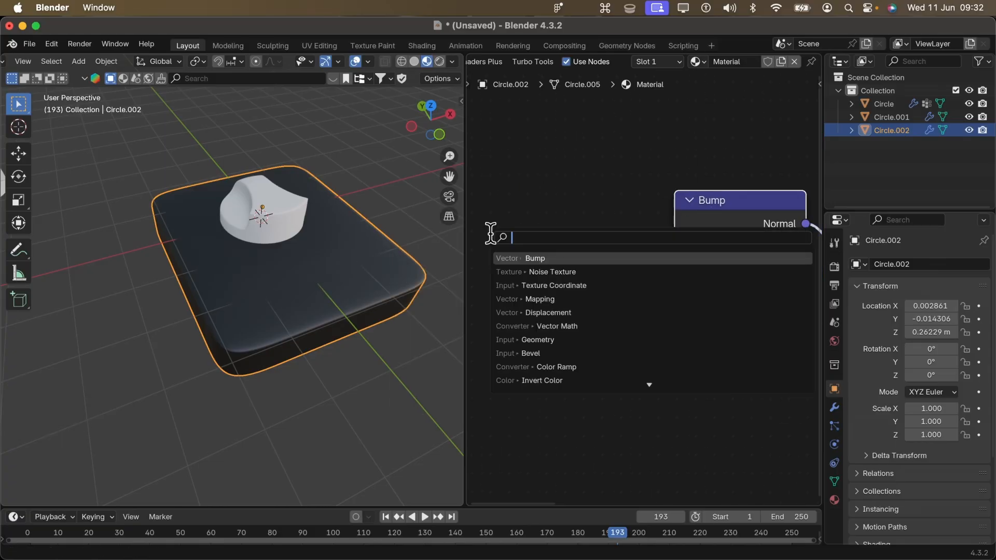
pyautogui.press('Escape')
pyautogui.hotkey('shift', 'a')
pyautogui.click(541, 232)
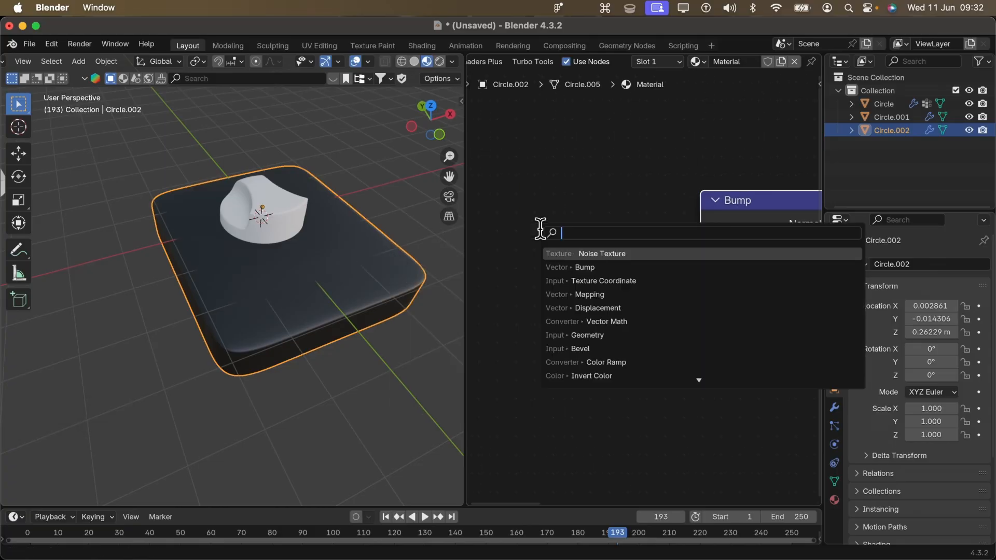
pyautogui.press('Return')
pyautogui.click(509, 208)
pyautogui.moveTo(638, 242); pyautogui.dragTo(687, 312)
pyautogui.moveTo(686, 327); pyautogui.dragTo(716, 266, button='middle')
# - Examine the noise bump pattern on the panel's sides and top surface from several angles
pyautogui.moveTo(295, 332)
pyautogui.mouseDown(button='middle')
pyautogui.moveTo(279, 255)
pyautogui.moveTo(283, 293)
pyautogui.moveTo(305, 340)
pyautogui.mouseUp(button='middle')
pyautogui.scroll(-5, 560, 306)
pyautogui.moveTo(382, 337); pyautogui.dragTo(292, 280, button='middle')
pyautogui.click(581, 217)
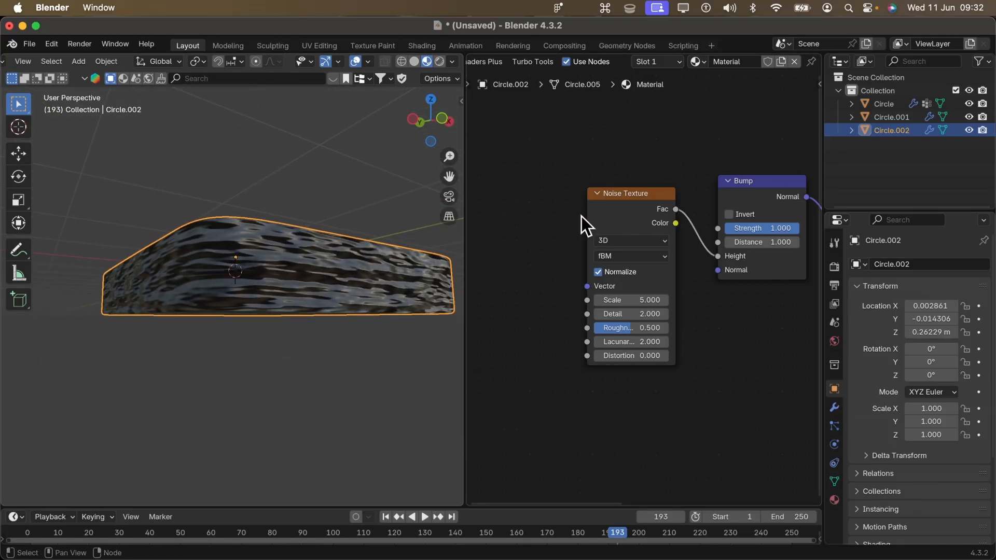
pyautogui.moveTo(566, 262); pyautogui.dragTo(562, 291, button='middle')
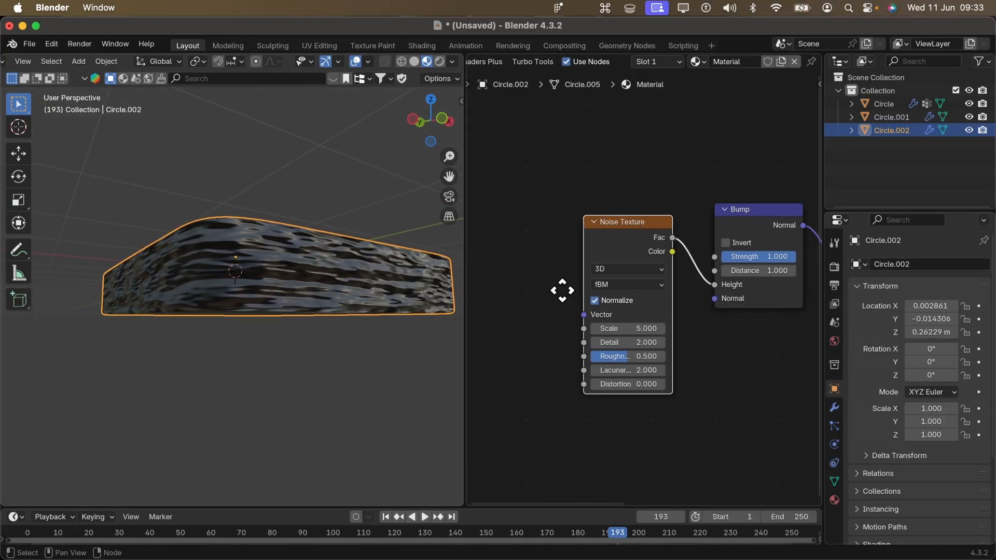
pyautogui.press('ctrl')
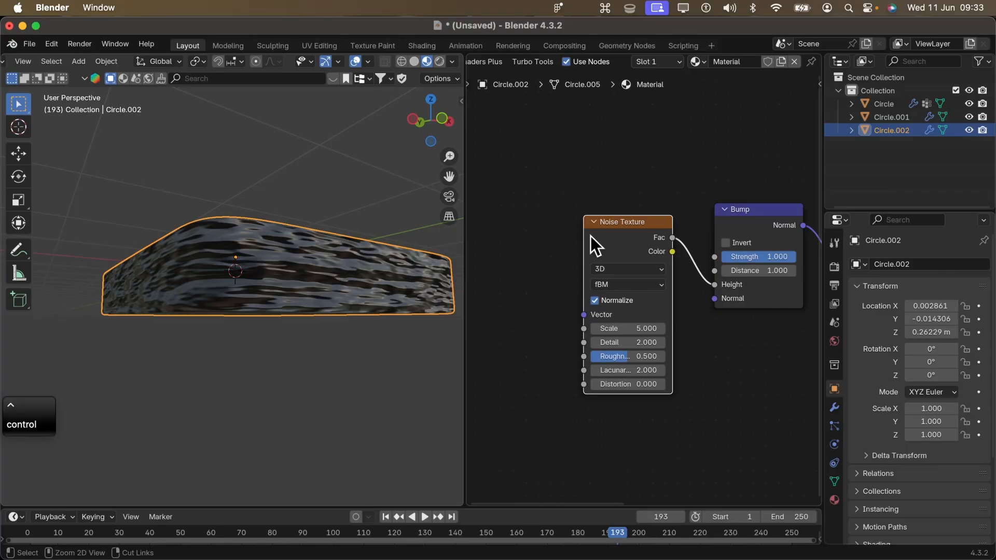
pyautogui.moveTo(591, 235); pyautogui.dragTo(673, 209, button='middle')
pyautogui.moveTo(609, 208); pyautogui.dragTo(578, 213, button='middle')
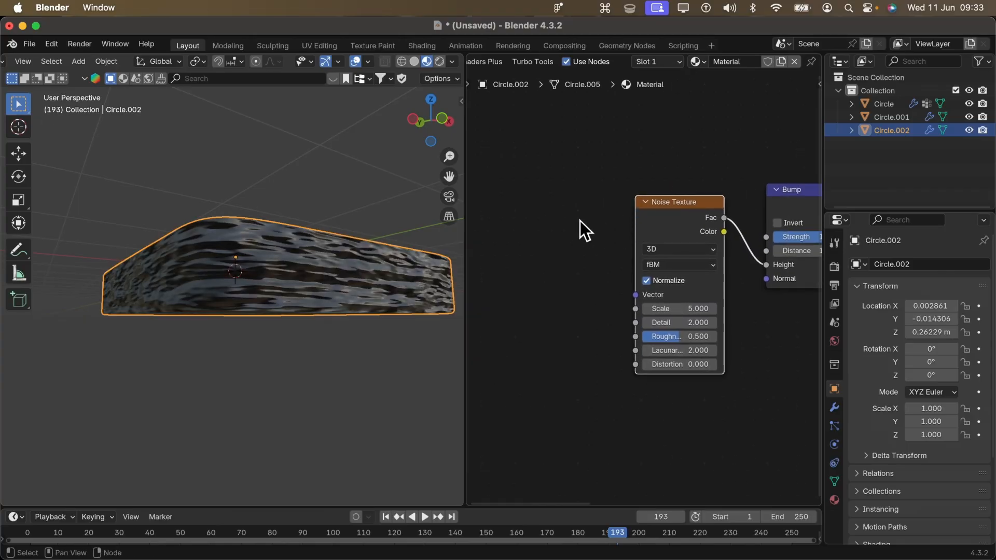
pyautogui.moveTo(248, 278); pyautogui.dragTo(360, 227, button='middle')
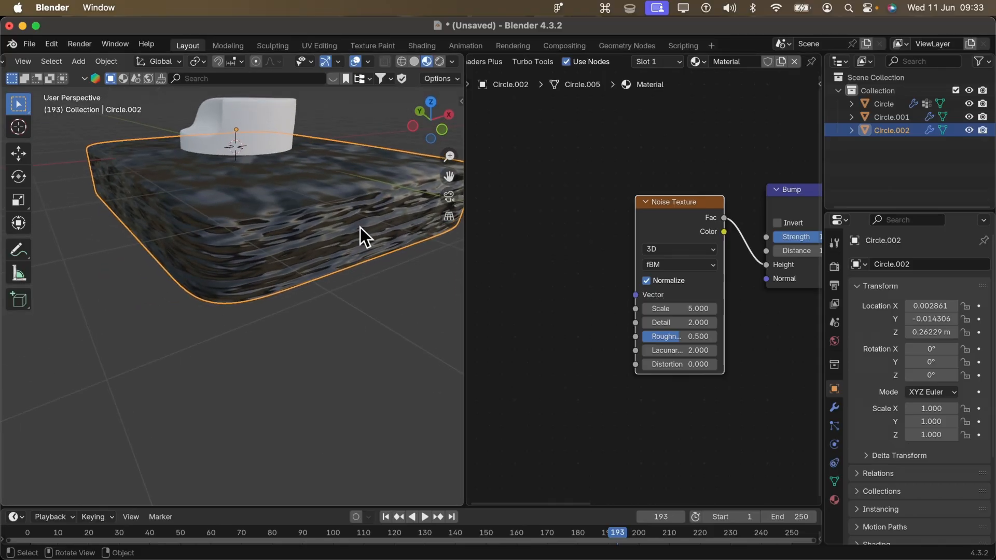
# - Look through the add-on list in the Blender preferences and return to the scene
pyautogui.click(51, 45)
pyautogui.click(124, 213)
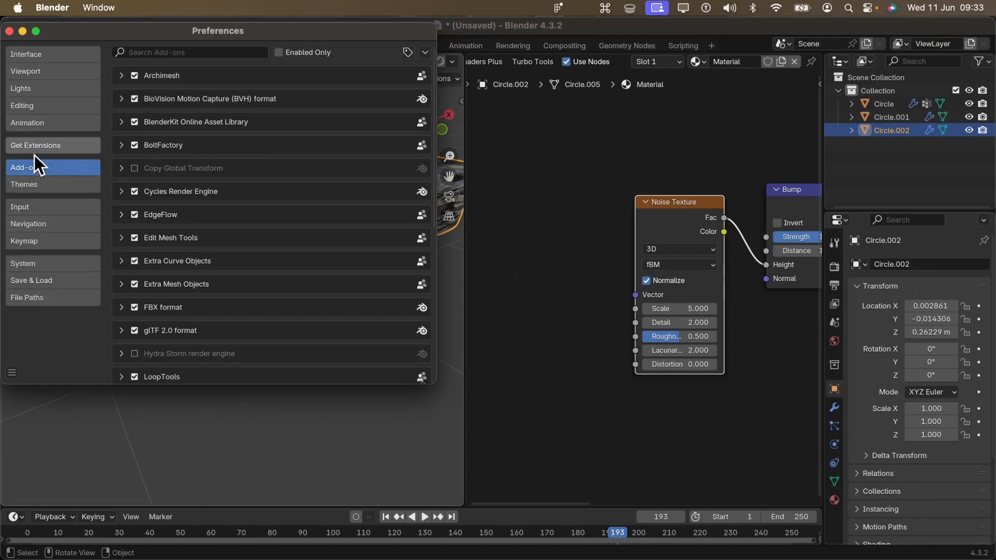
pyautogui.click(30, 186)
pyautogui.click(465, 208)
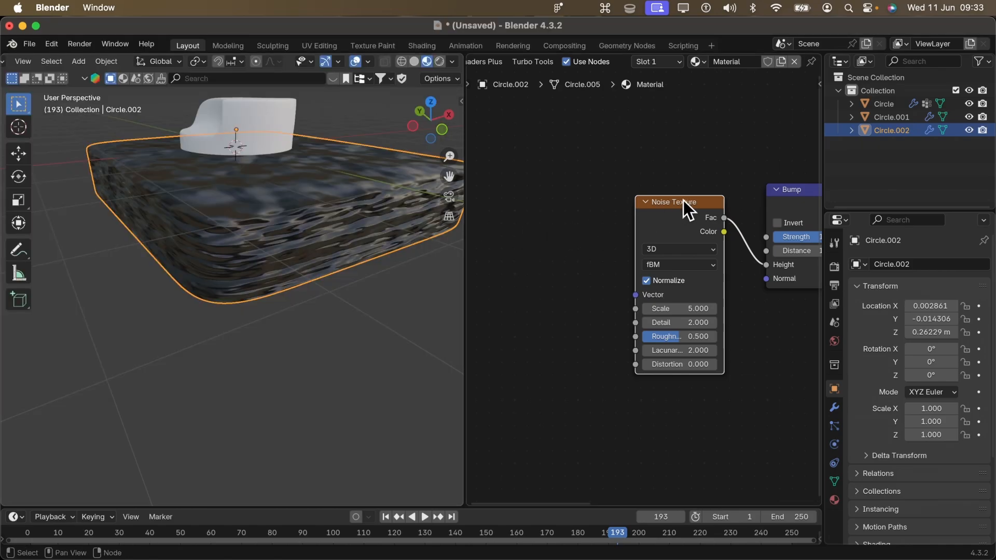
# - Add linked Texture Coordinate and Mapping nodes to the Noise Texture's Vector input using Node Wrangler's texture setup
pyautogui.press('ctrl')
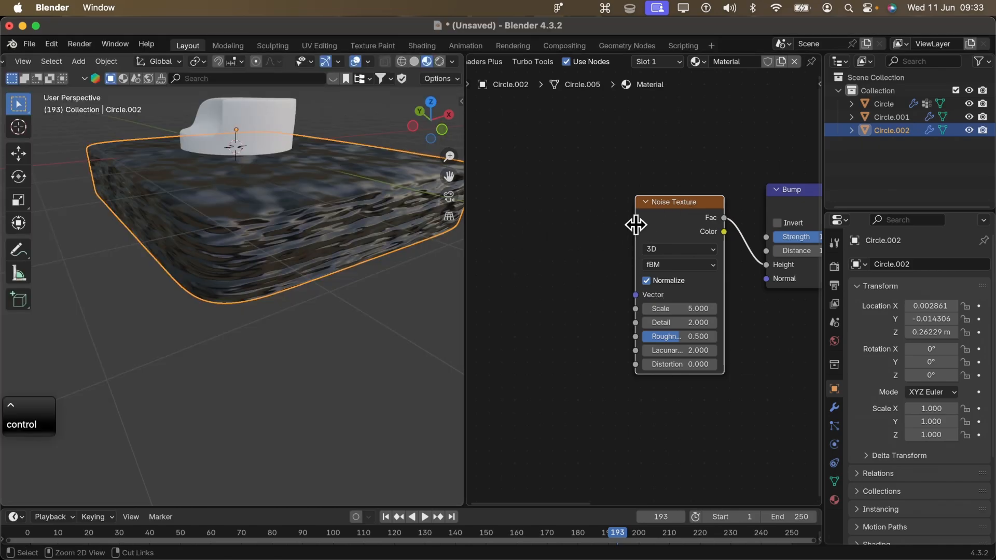
pyautogui.hotkey('ctrl', 't')
pyautogui.scroll(3, 587, 257)
pyautogui.press('capslock')
# - Connect the Texture Coordinate's Object output to the Mapping node's Vector input in place of Generated
pyautogui.moveTo(470, 189); pyautogui.dragTo(574, 189, button='middle')
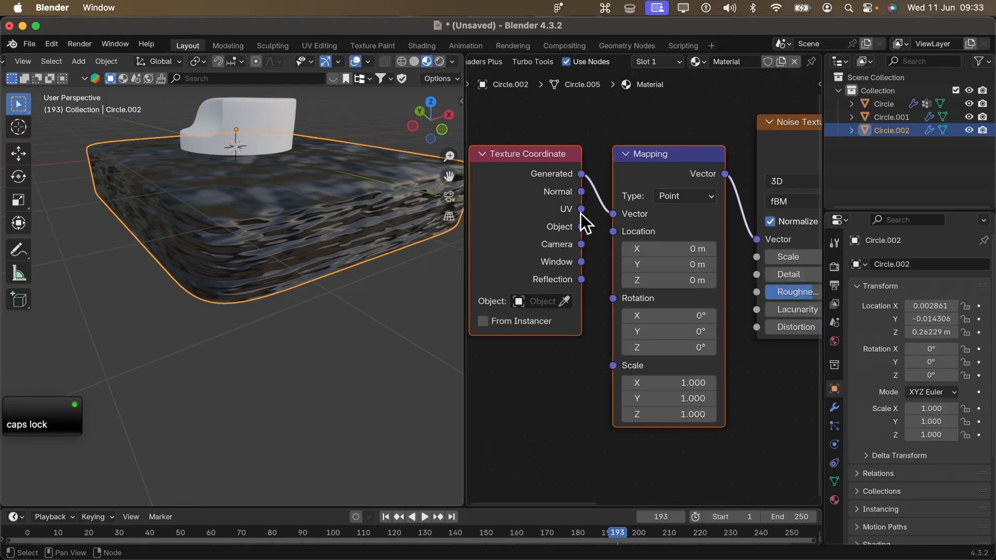
pyautogui.moveTo(755, 257); pyautogui.dragTo(662, 318, button='middle')
pyautogui.moveTo(514, 305); pyautogui.dragTo(578, 271, button='middle')
pyautogui.moveTo(553, 254); pyautogui.dragTo(581, 242)
pyautogui.moveTo(450, 278); pyautogui.dragTo(248, 332, button='middle')
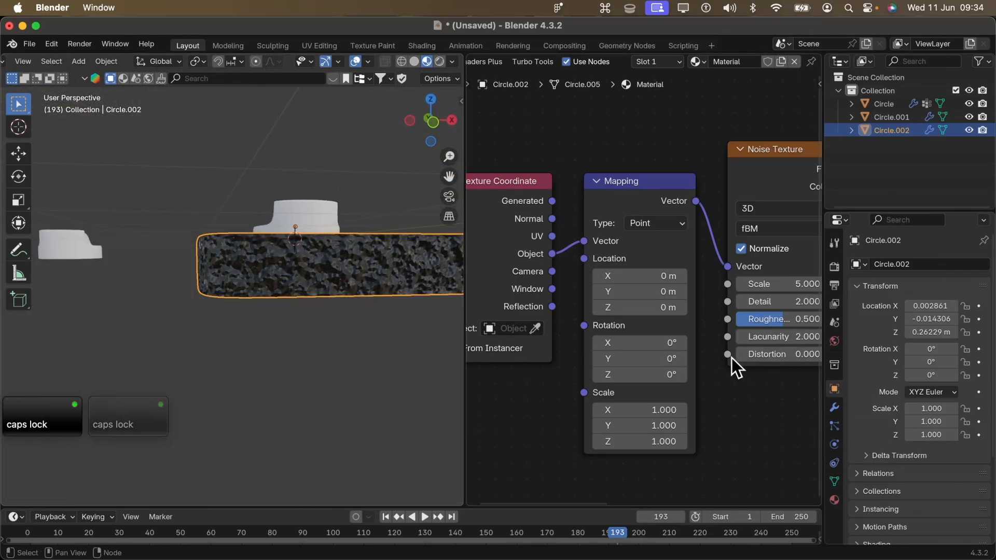
# - Set the Bump node's Distance to 0.001
pyautogui.moveTo(733, 358); pyautogui.dragTo(535, 358, button='middle')
pyautogui.moveTo(674, 330); pyautogui.dragTo(596, 369, button='middle')
pyautogui.moveTo(689, 311); pyautogui.dragTo(664, 331, button='middle')
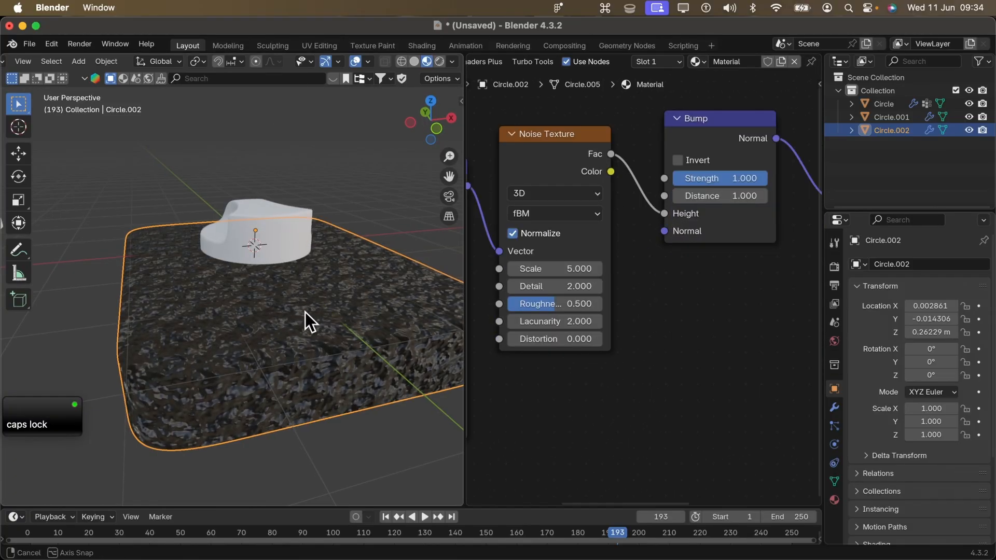
pyautogui.moveTo(305, 311); pyautogui.dragTo(343, 364, button='middle')
pyautogui.keyDown('shift'); pyautogui.moveTo(344, 364); pyautogui.dragTo(297, 311, button='middle'); pyautogui.keyUp('shift')
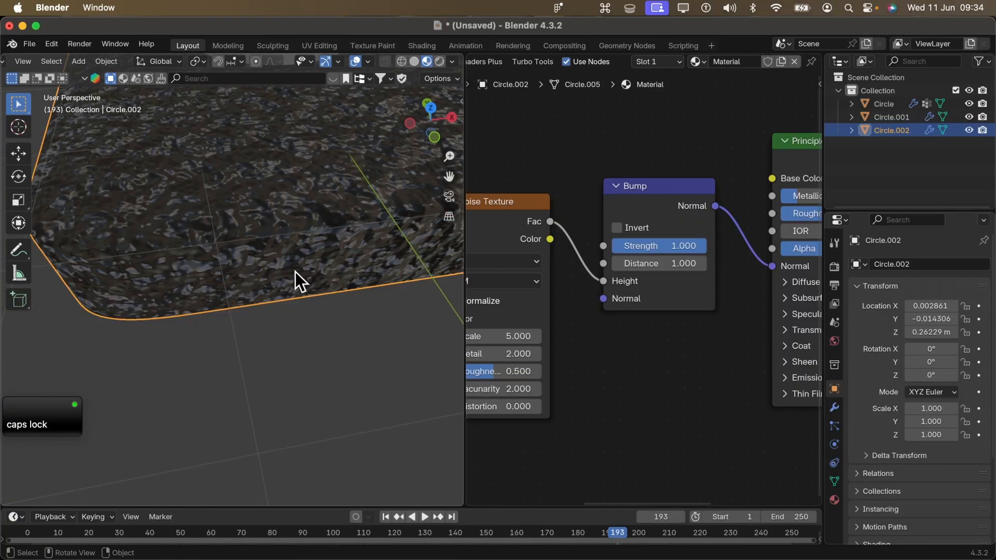
pyautogui.scroll(-2, 301, 257)
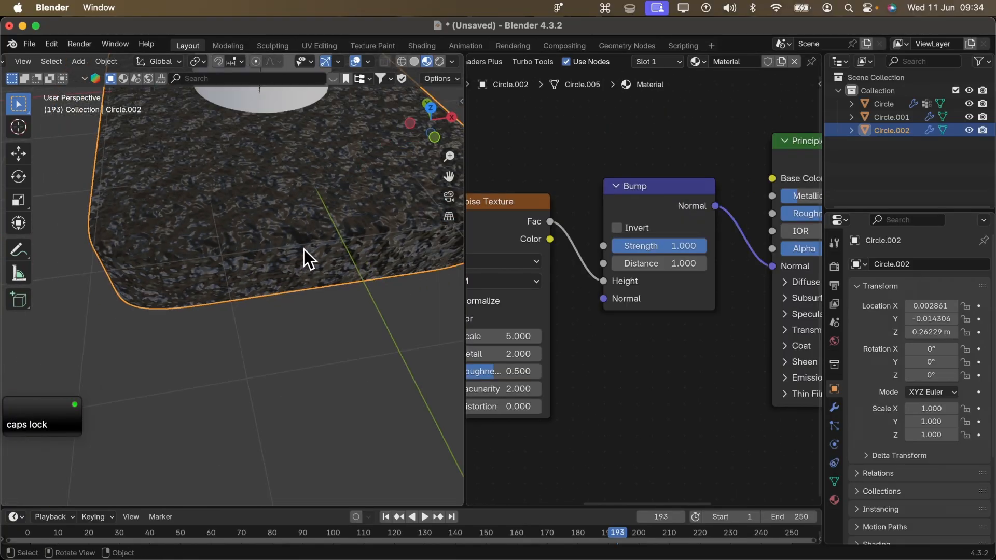
pyautogui.scroll(2, 611, 270)
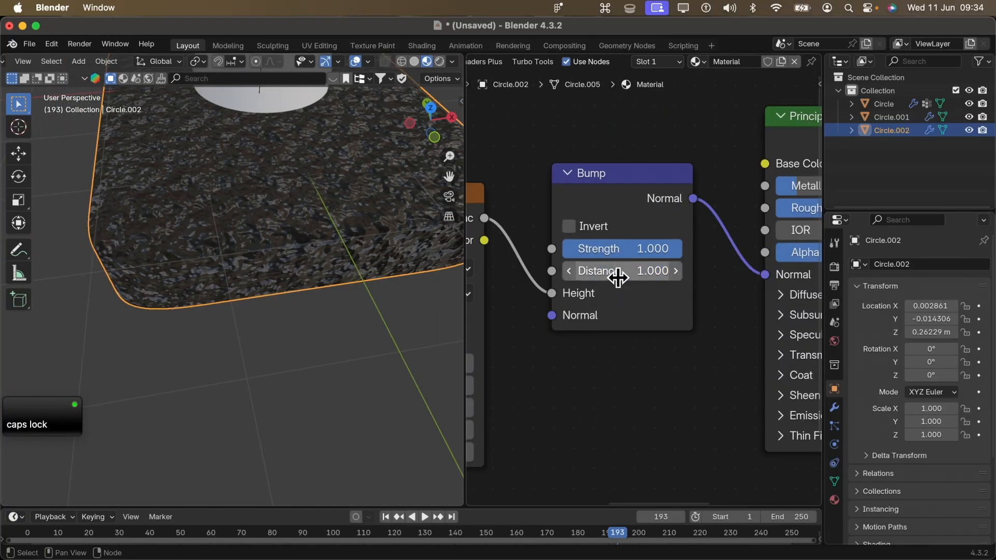
pyautogui.click(602, 268)
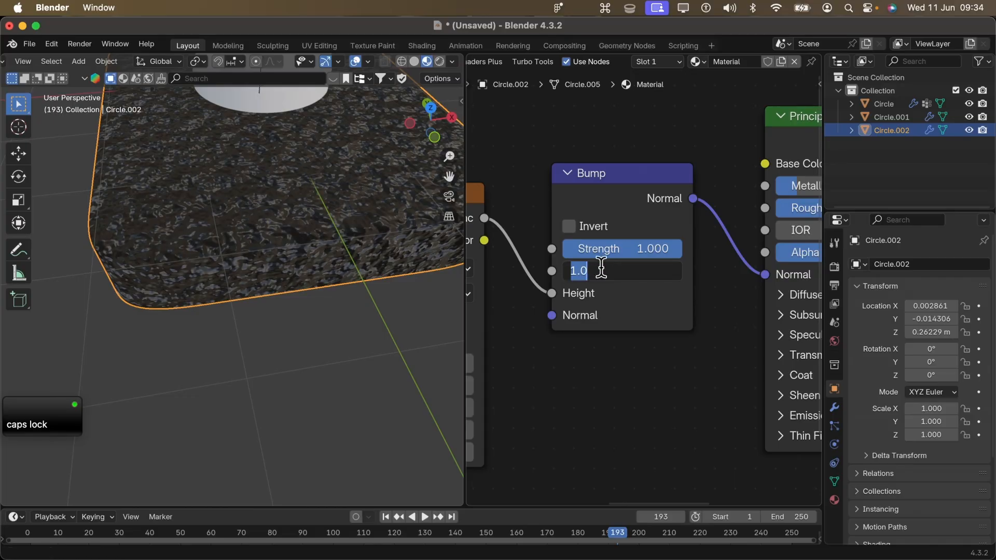
pyautogui.write('0.')
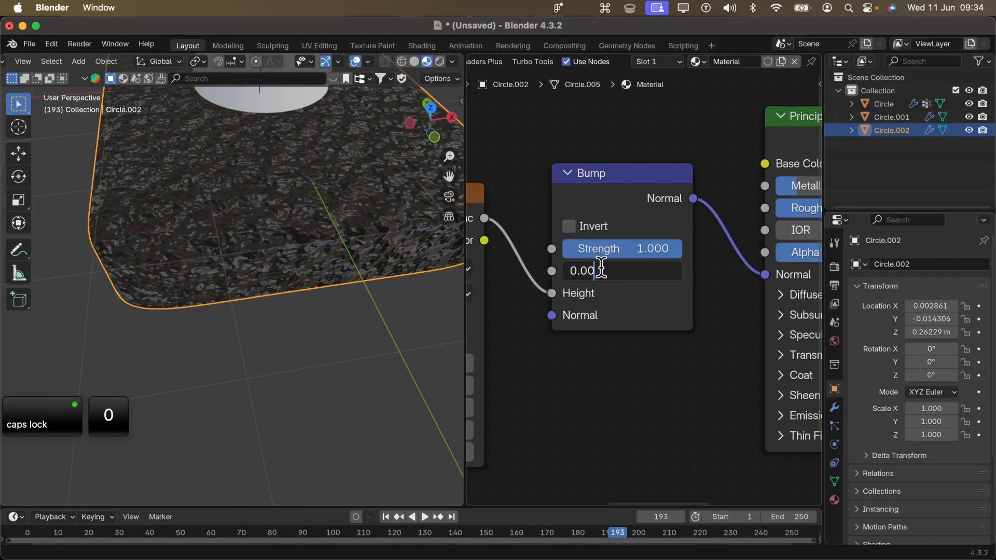
pyautogui.press('Return')
# - Apply Shade Smooth with sharp edges kept to the rounded panel
pyautogui.scroll(6, 275, 234)
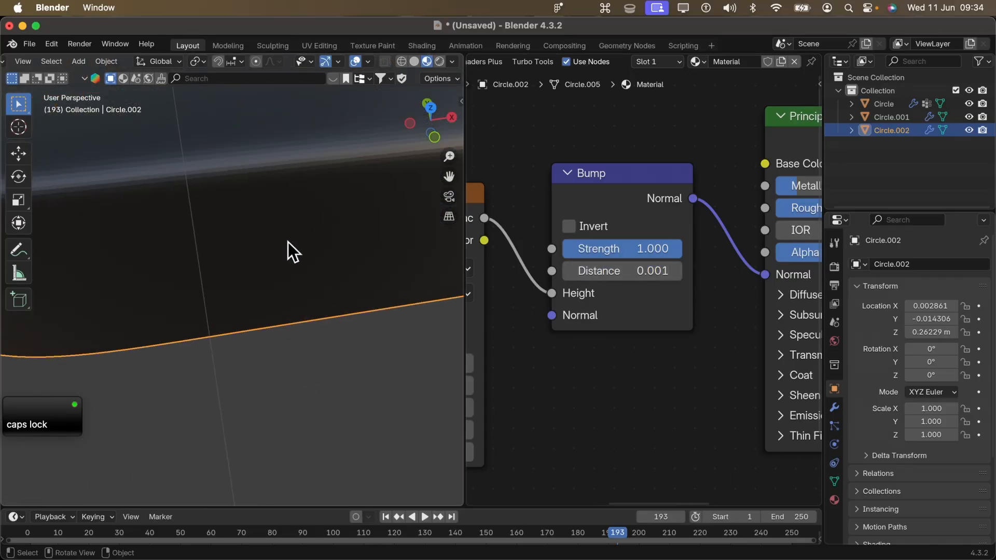
pyautogui.rightClick(344, 239)
pyautogui.click(345, 224)
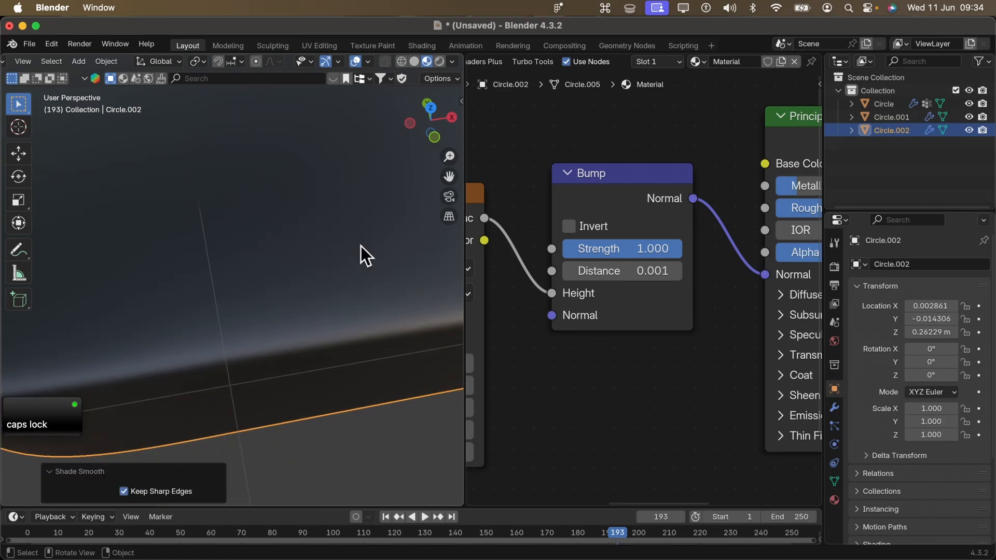
# - Set the Bump node's Distance to 0.010 and check the texture on the panel
pyautogui.click(654, 271)
pyautogui.click(653, 271)
pyautogui.press('BackSpace')
pyautogui.press('BackSpace')
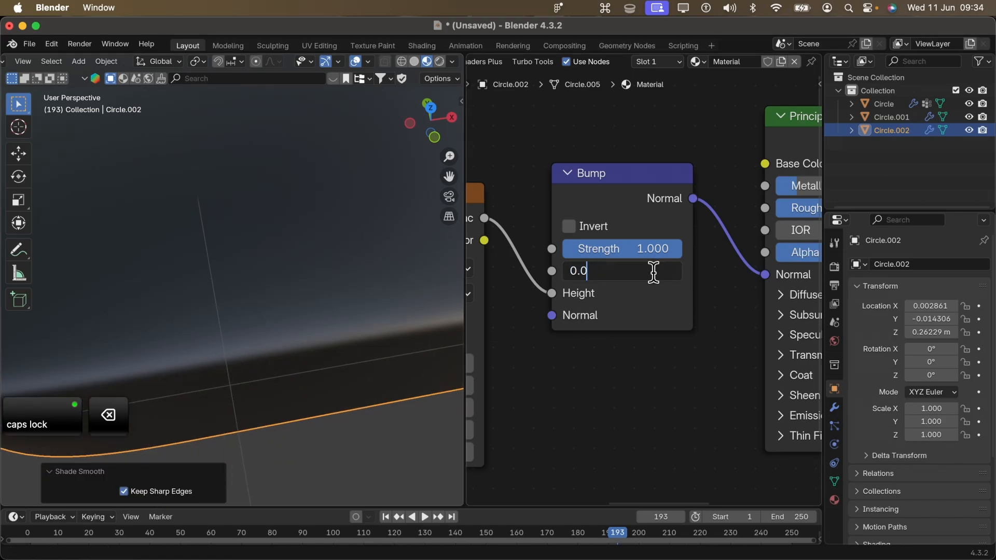
pyautogui.write('5')
pyautogui.press('Return')
pyautogui.moveTo(420, 290); pyautogui.dragTo(409, 350, button='middle')
pyautogui.keyDown('shift'); pyautogui.moveTo(368, 275); pyautogui.dragTo(367, 315, button='middle'); pyautogui.keyUp('shift')
pyautogui.scroll(-6, 366, 316)
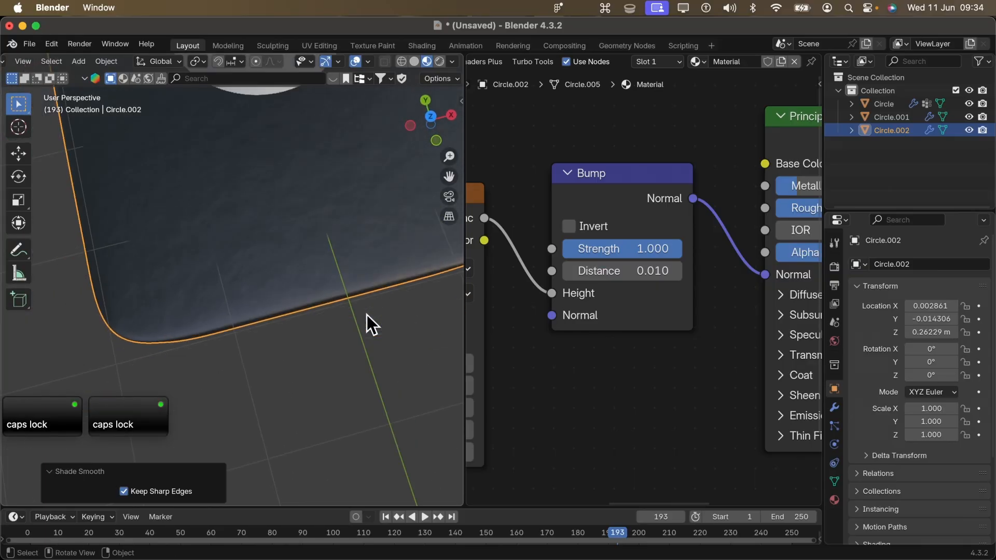
pyautogui.keyDown('shift'); pyautogui.moveTo(323, 238); pyautogui.dragTo(329, 292, button='middle'); pyautogui.keyUp('shift')
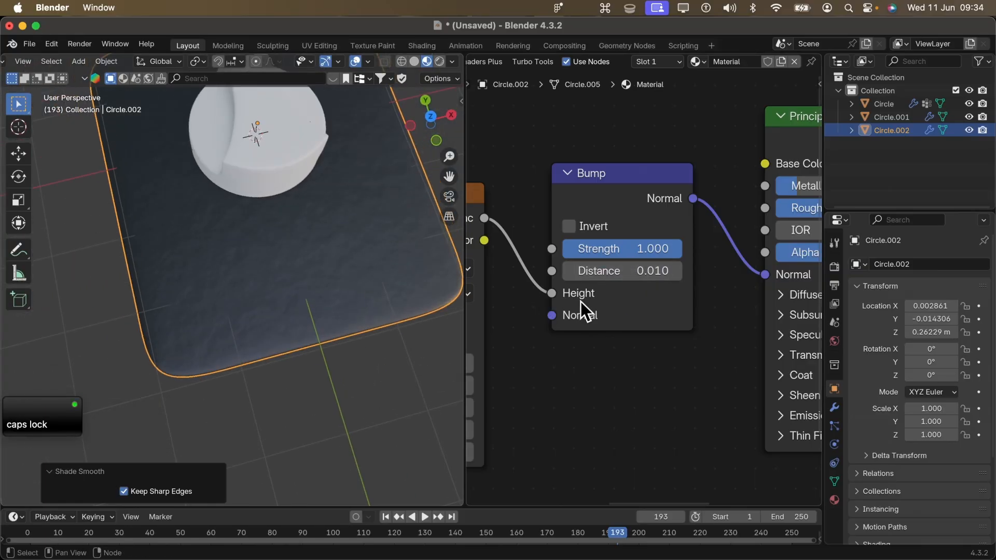
# - Set the Mapping node's Scale to 30 on X, Y and Z
pyautogui.moveTo(574, 306); pyautogui.dragTo(799, 150, button='middle')
pyautogui.moveTo(551, 299); pyautogui.dragTo(559, 377)
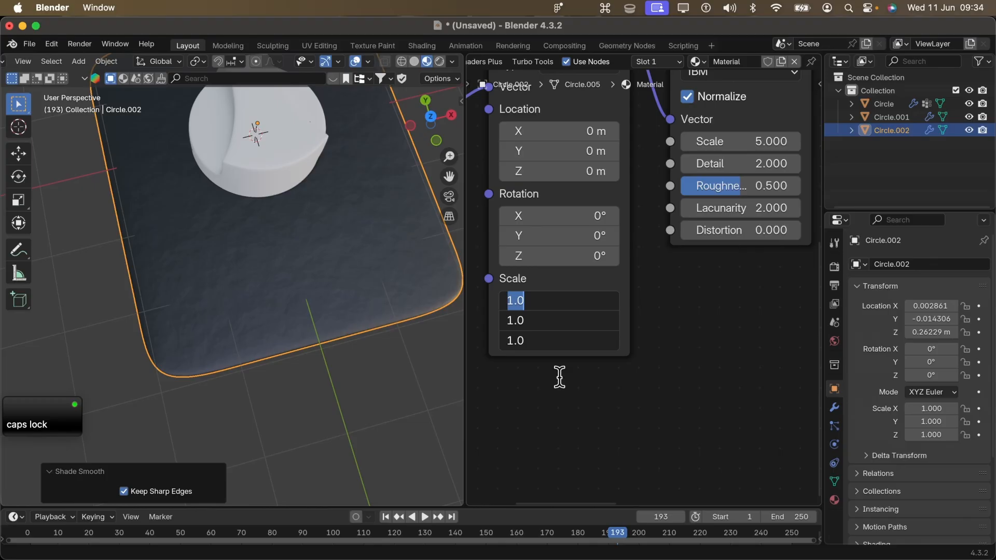
pyautogui.keyDown('shift'); pyautogui.moveTo(208, 252); pyautogui.dragTo(108, 200, button='middle'); pyautogui.keyUp('shift')
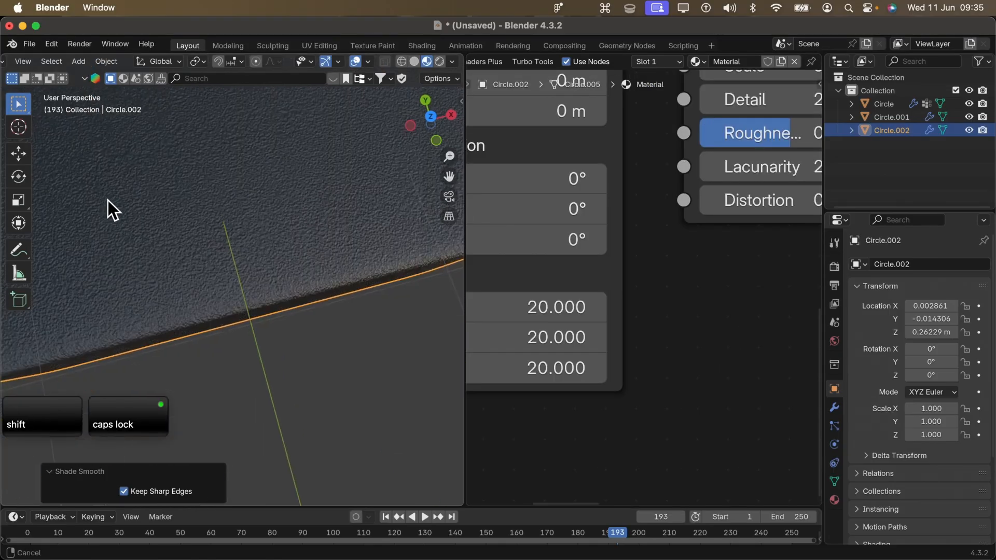
pyautogui.keyDown('shift'); pyautogui.moveTo(166, 254); pyautogui.dragTo(272, 301, button='middle'); pyautogui.keyUp('shift')
pyautogui.keyDown('shift'); pyautogui.moveTo(363, 323); pyautogui.dragTo(297, 232, button='middle'); pyautogui.keyUp('shift')
pyautogui.moveTo(516, 309); pyautogui.dragTo(530, 394)
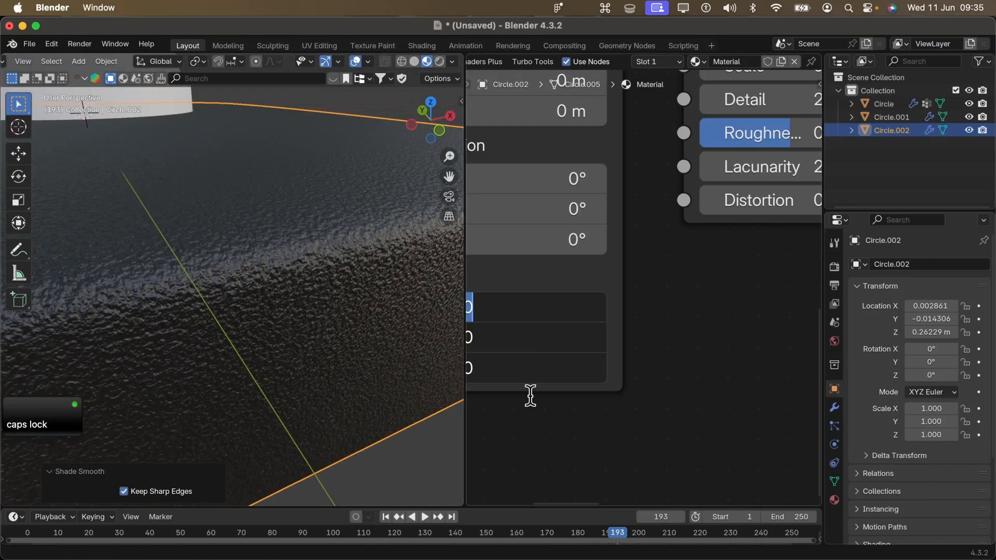
pyautogui.write('30')
pyautogui.press('Return')
# - Set the Bump node's Distance to 0.002
pyautogui.scroll(-8, 651, 288)
pyautogui.moveTo(758, 291); pyautogui.dragTo(565, 409, button='middle')
pyautogui.moveTo(758, 273); pyautogui.dragTo(785, 320, button='middle')
pyautogui.scroll(4, 556, 389)
pyautogui.scroll(-2, 726, 311)
pyautogui.scroll(4, 701, 308)
pyautogui.doubleClick(711, 313)
pyautogui.press('BackSpace')
pyautogui.press('BackSpace')
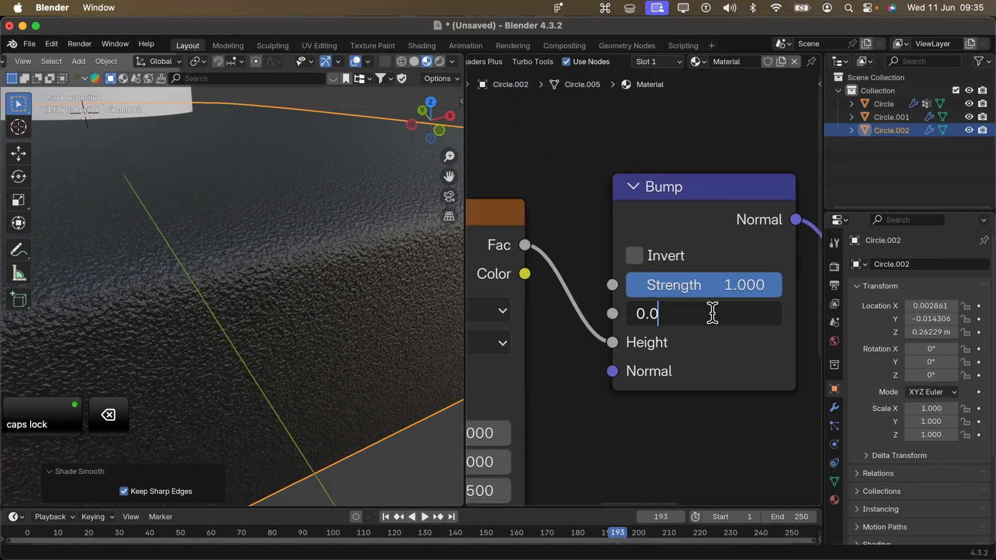
pyautogui.write('02')
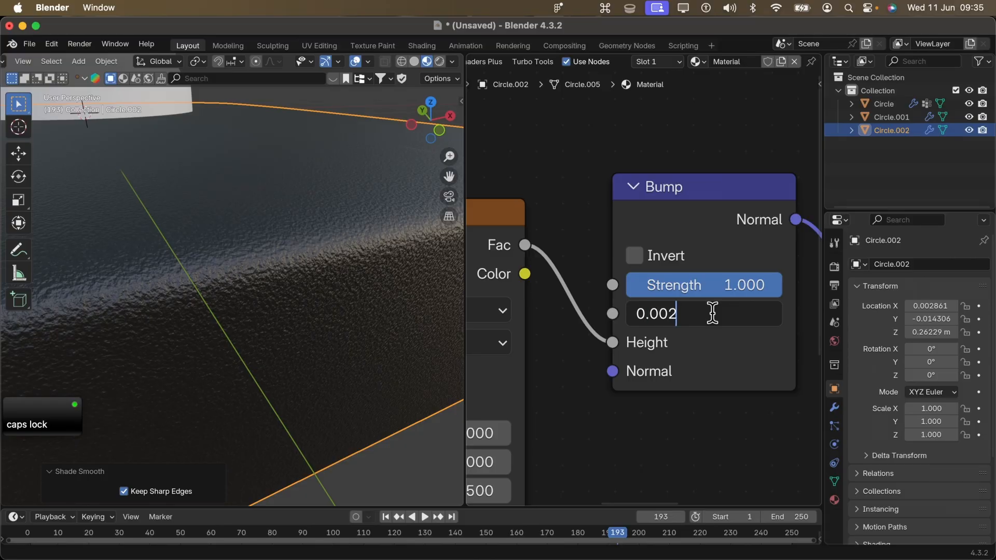
pyautogui.press('Return')
# - Link the panel's material to the knob sitting on it, with the panel as the active object
pyautogui.moveTo(332, 218); pyautogui.dragTo(299, 260, button='middle')
pyautogui.click(301, 265)
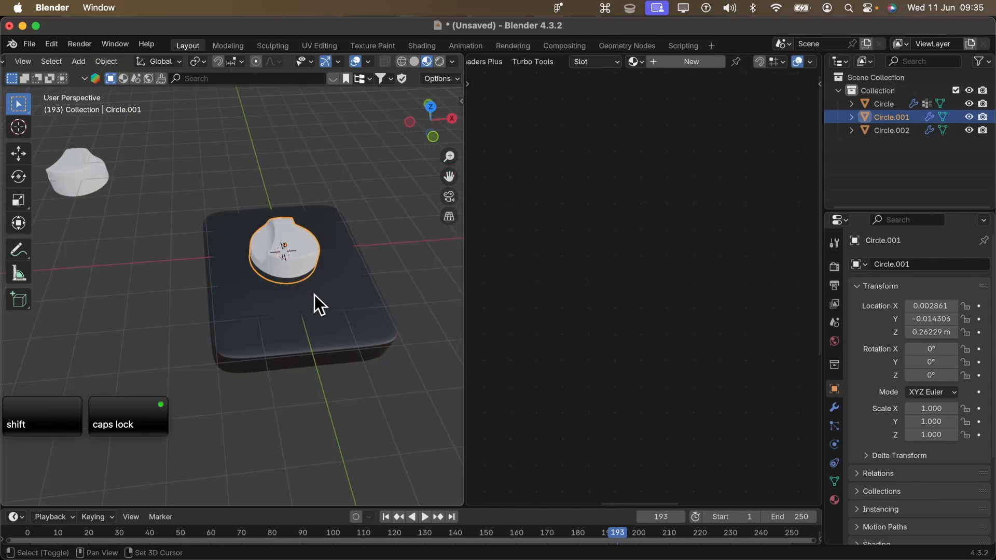
pyautogui.keyDown('shift'); pyautogui.click(321, 307); pyautogui.keyUp('shift')
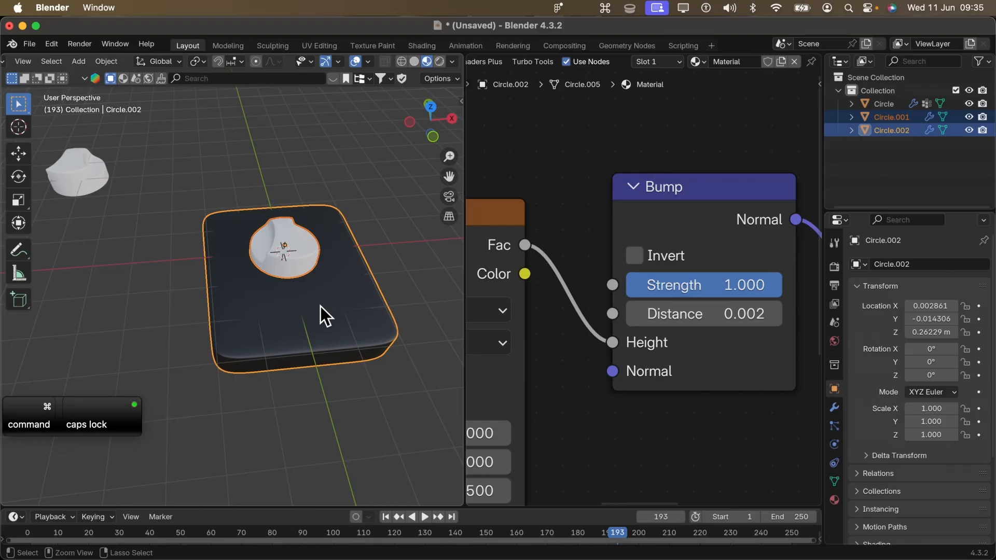
pyautogui.press('super+l')
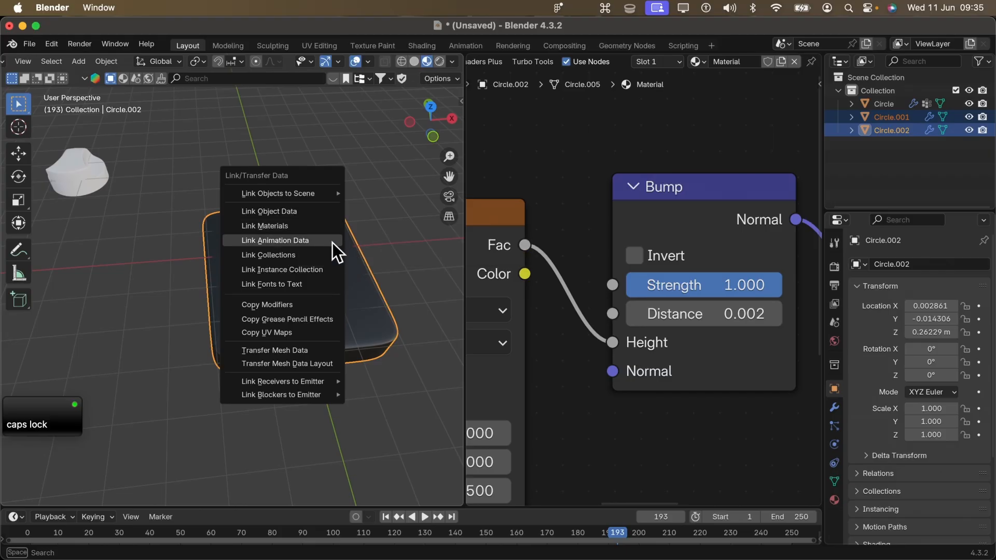
pyautogui.click(313, 231)
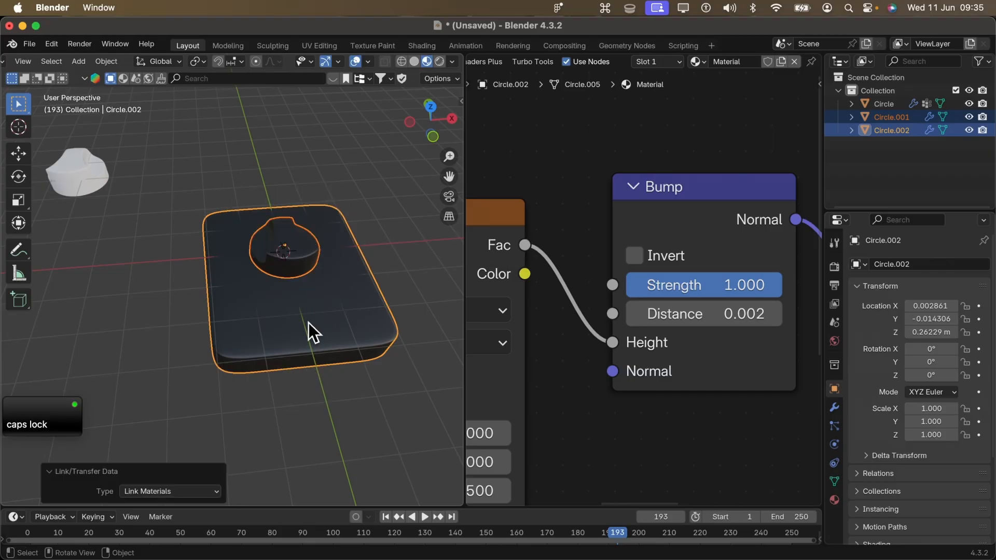
# - Examine the dark material on the knob and panel up close and from directly above
pyautogui.scroll(4, 309, 322)
pyautogui.keyDown('shift'); pyautogui.moveTo(316, 245); pyautogui.dragTo(117, 344, button='middle'); pyautogui.keyUp('shift')
pyautogui.scroll(4, 117, 344)
pyautogui.keyDown('shift'); pyautogui.moveTo(263, 365); pyautogui.dragTo(305, 379, button='middle'); pyautogui.keyUp('shift')
pyautogui.scroll(-4, 266, 328)
pyautogui.press('`')
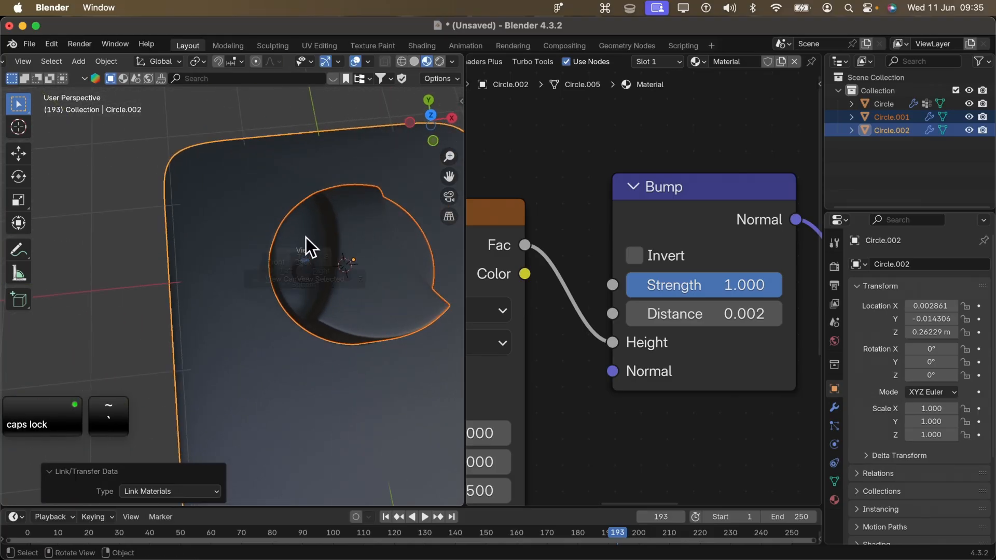
pyautogui.click(302, 228)
pyautogui.scroll(-4, 300, 233)
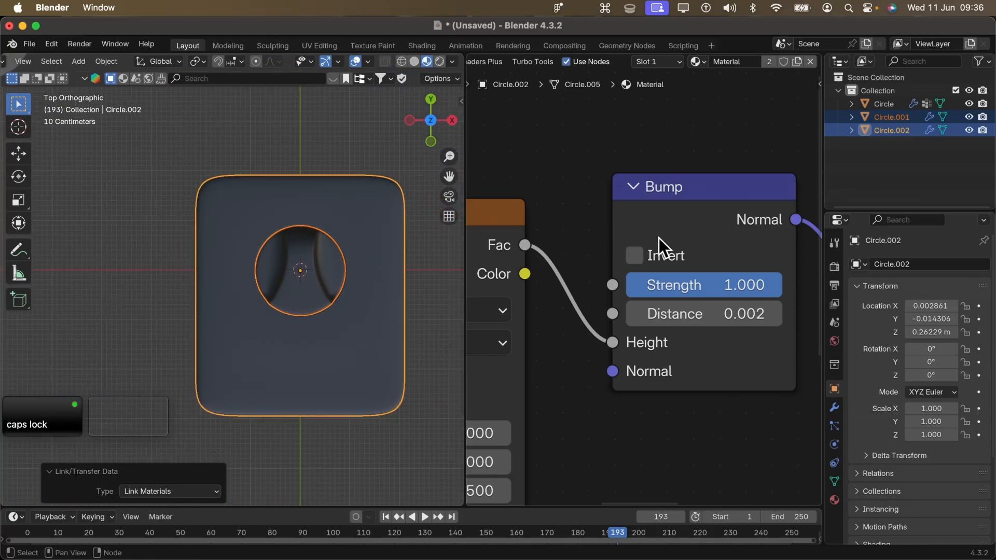
# - Select only the panel, make room before the Principled BSDF node and add a Mix Color node above the Bump link
pyautogui.scroll(-3, 658, 238)
pyautogui.moveTo(658, 250); pyautogui.dragTo(682, 217, button='middle')
pyautogui.scroll(-2, 683, 215)
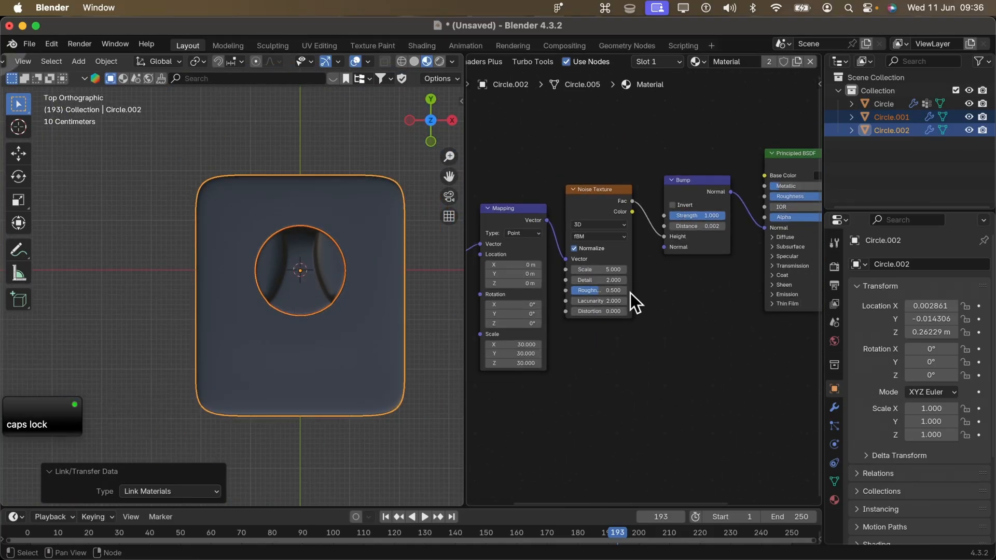
pyautogui.click(328, 338)
pyautogui.moveTo(581, 191); pyautogui.dragTo(509, 403, button='middle')
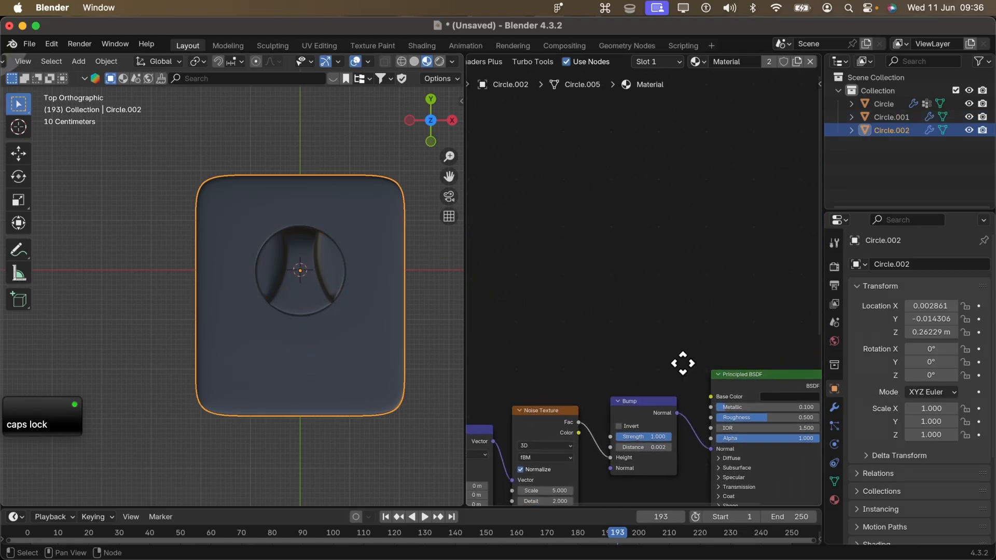
pyautogui.moveTo(697, 375); pyautogui.dragTo(522, 261, button='middle')
pyautogui.hotkey('shift', 'a')
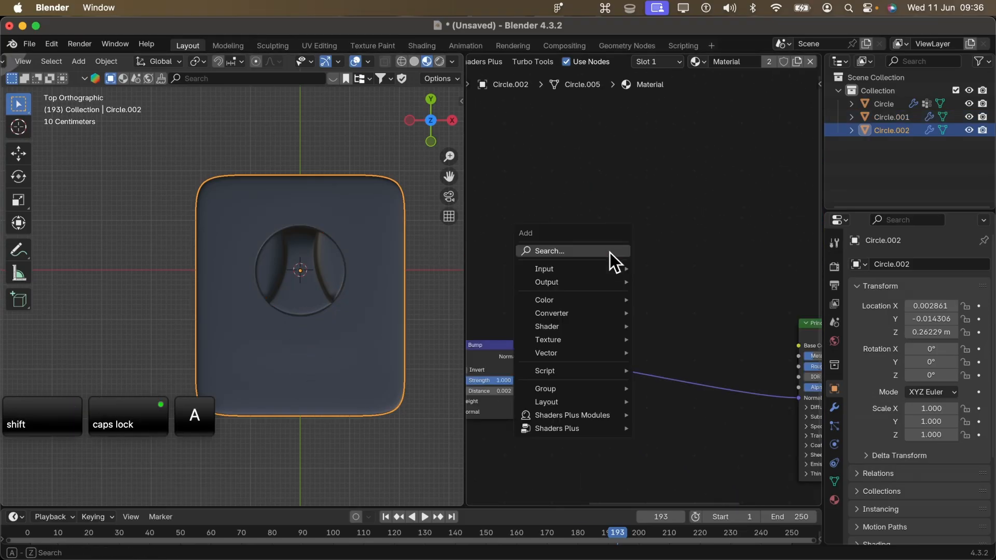
pyautogui.click(609, 252)
pyautogui.write('mix')
pyautogui.press('Return')
pyautogui.click(580, 297)
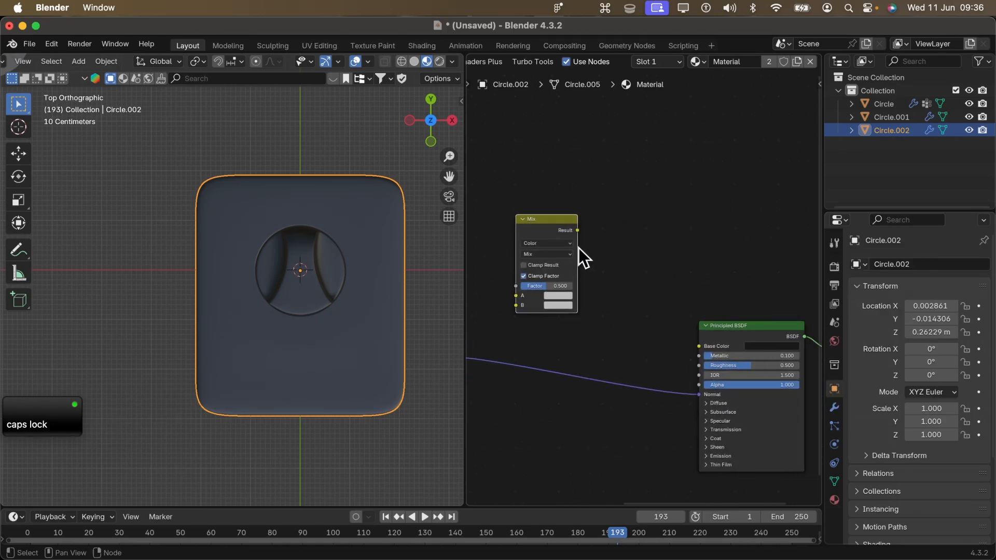
# - Copy the Principled BSDF's Base Color into the Mix node's A color as #191919FF
pyautogui.click(764, 347)
pyautogui.press('super+c')
pyautogui.scroll(5, 509, 305)
pyautogui.moveTo(509, 305); pyautogui.dragTo(546, 300, button='middle')
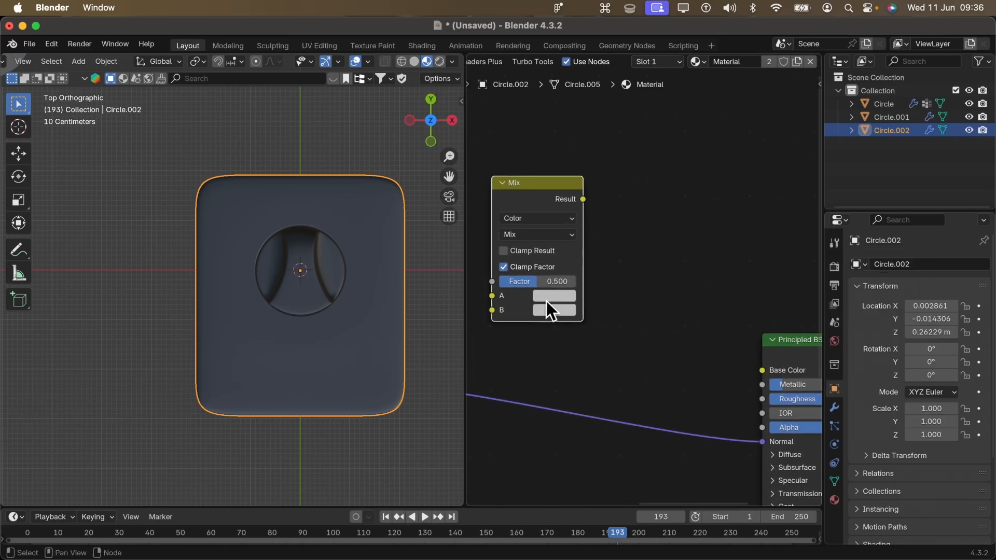
pyautogui.click(549, 291)
pyautogui.click(567, 276)
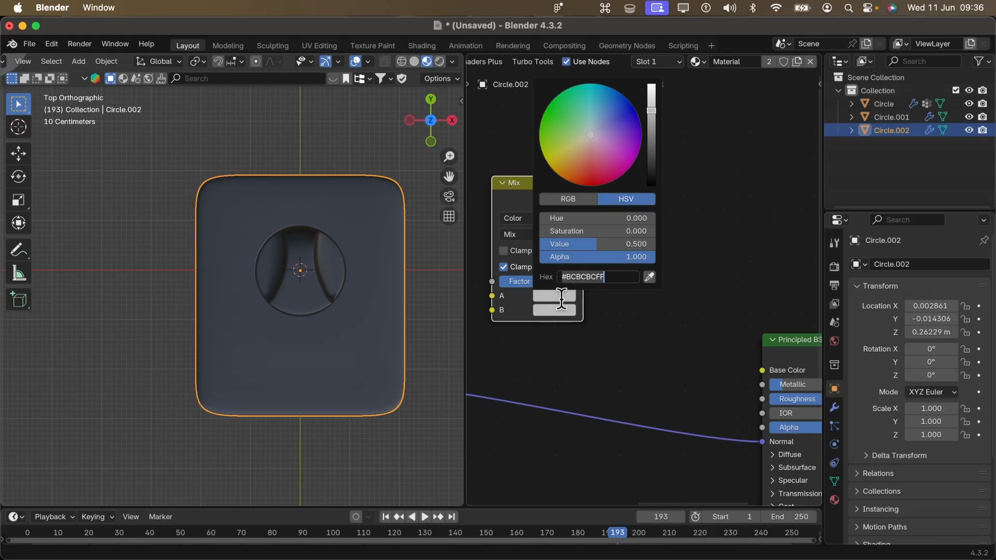
pyautogui.press('super+v')
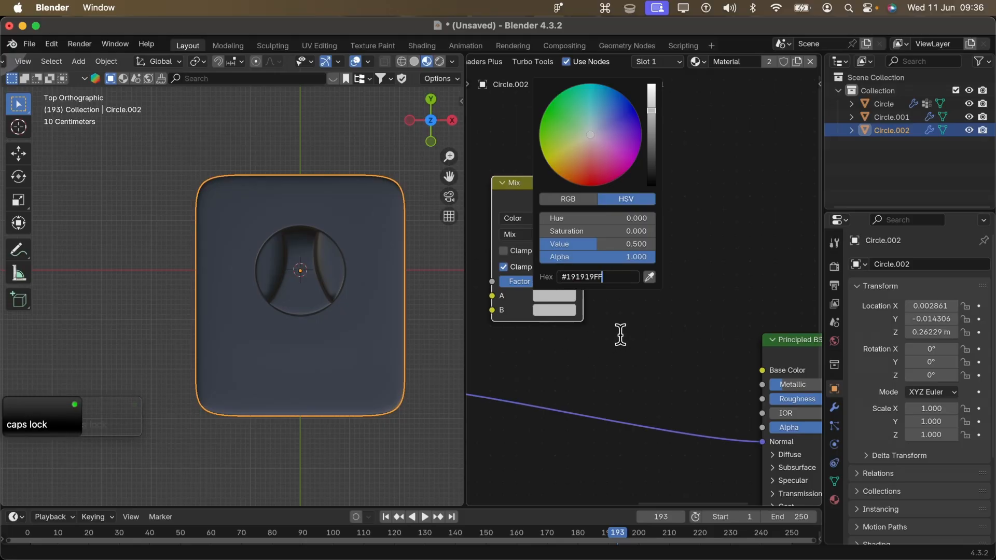
# - Add an Image Texture node with knob-label.png beside the Mix node
pyautogui.moveTo(546, 339); pyautogui.dragTo(677, 366, button='middle')
pyautogui.scroll(-2, 584, 251)
pyautogui.hotkey('shift', 'a')
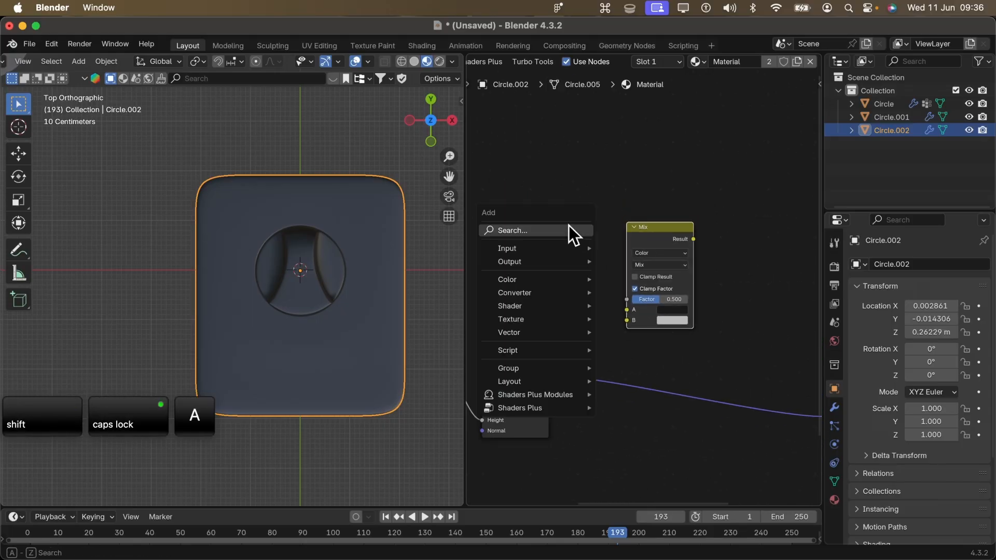
pyautogui.click(569, 190)
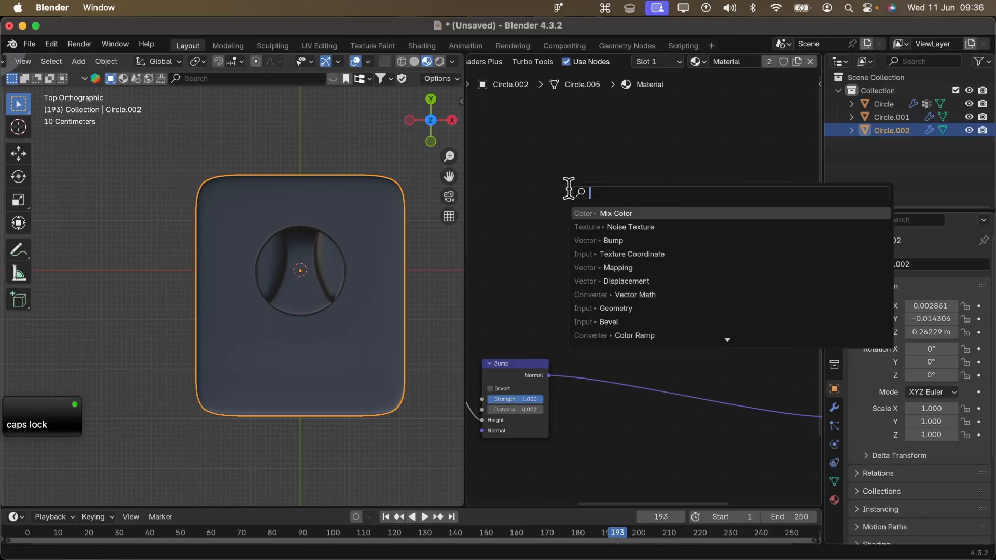
pyautogui.click(599, 204)
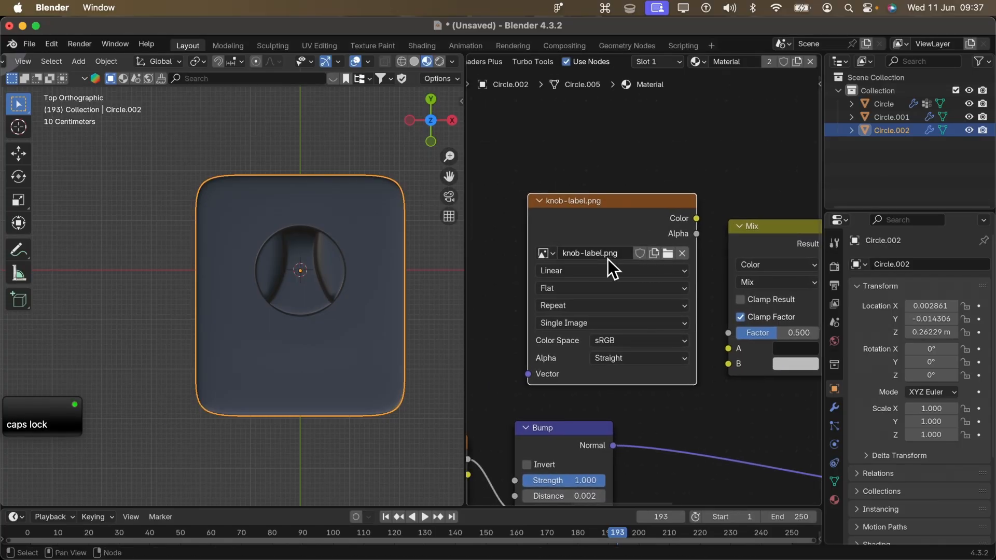
# - Connect the knob-label.png node's Color to the Mix node's B input and its Alpha to Factor
pyautogui.hscroll(5, 588, 256)
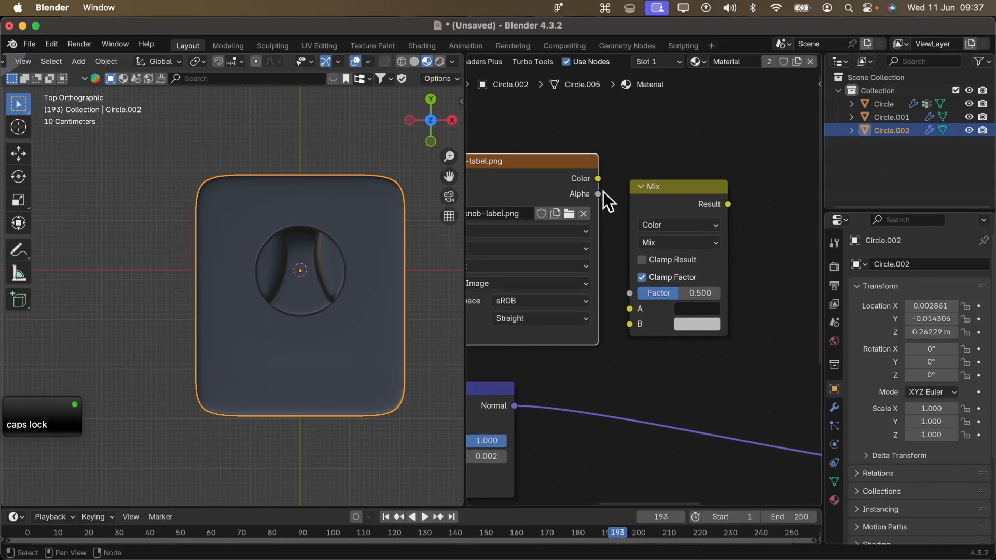
pyautogui.moveTo(598, 176); pyautogui.dragTo(615, 240)
pyautogui.moveTo(596, 177); pyautogui.dragTo(627, 325)
pyautogui.scroll(1, 523, 325)
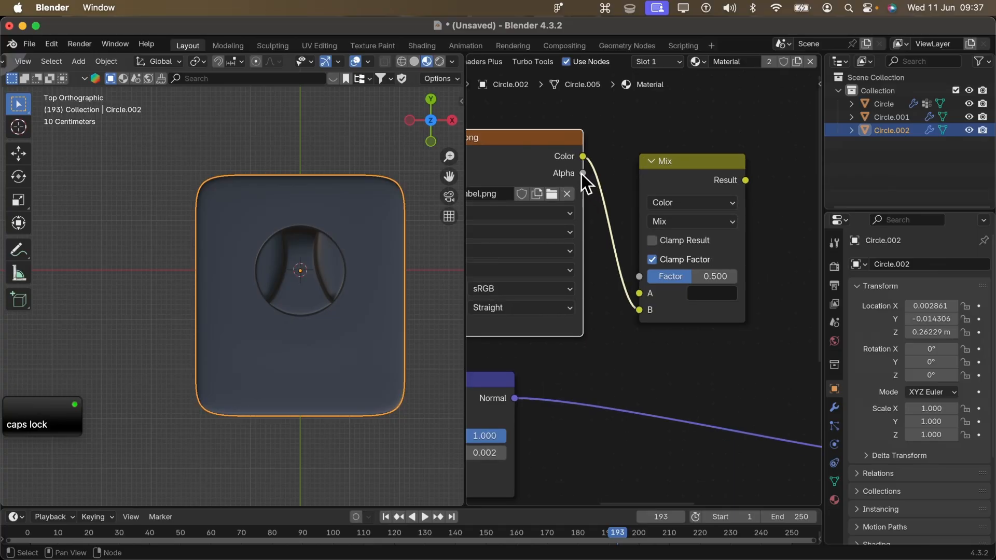
pyautogui.moveTo(583, 174); pyautogui.dragTo(646, 276)
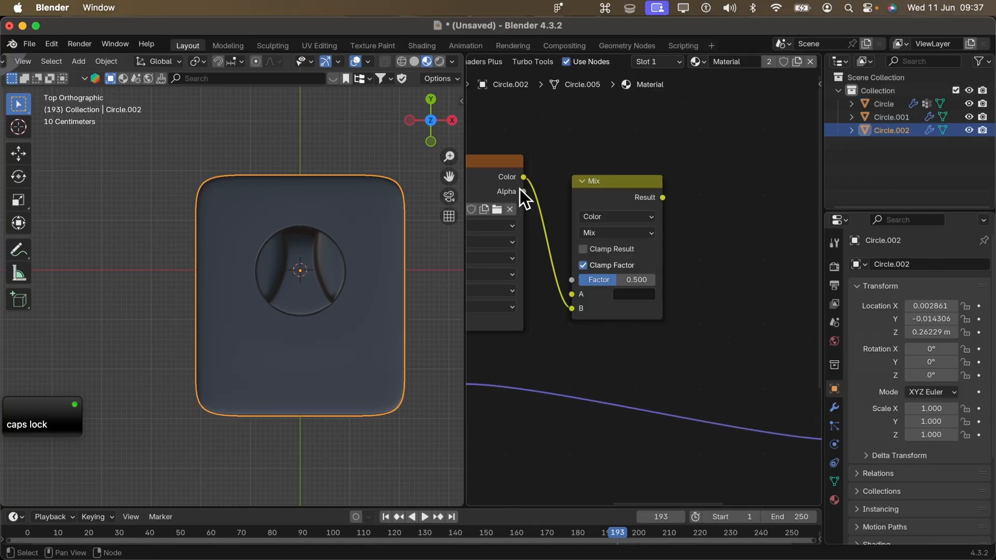
# - Connect the Mix node's Result output to the Principled BSDF's Base Color
pyautogui.moveTo(523, 191); pyautogui.dragTo(574, 283)
pyautogui.moveTo(749, 257); pyautogui.dragTo(646, 210, button='middle')
pyautogui.scroll(-4, 677, 245)
pyautogui.moveTo(559, 153); pyautogui.dragTo(693, 287)
pyautogui.moveTo(562, 240); pyautogui.dragTo(673, 229, button='middle')
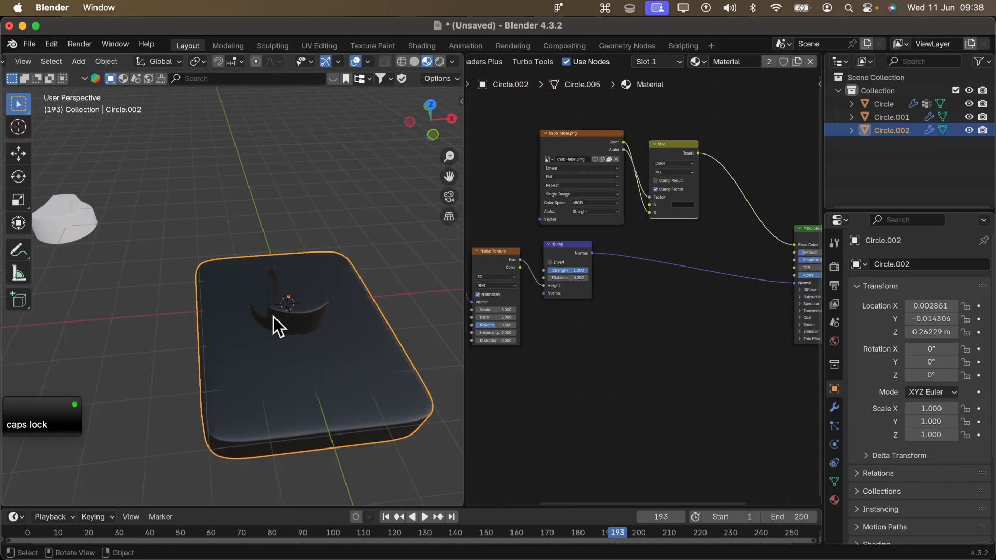
# - Select the panel's top faces in top orthographic view and unwrap them with Project from View
pyautogui.press('`')
pyautogui.click(285, 249)
pyautogui.press('Tab')
pyautogui.click(371, 263)
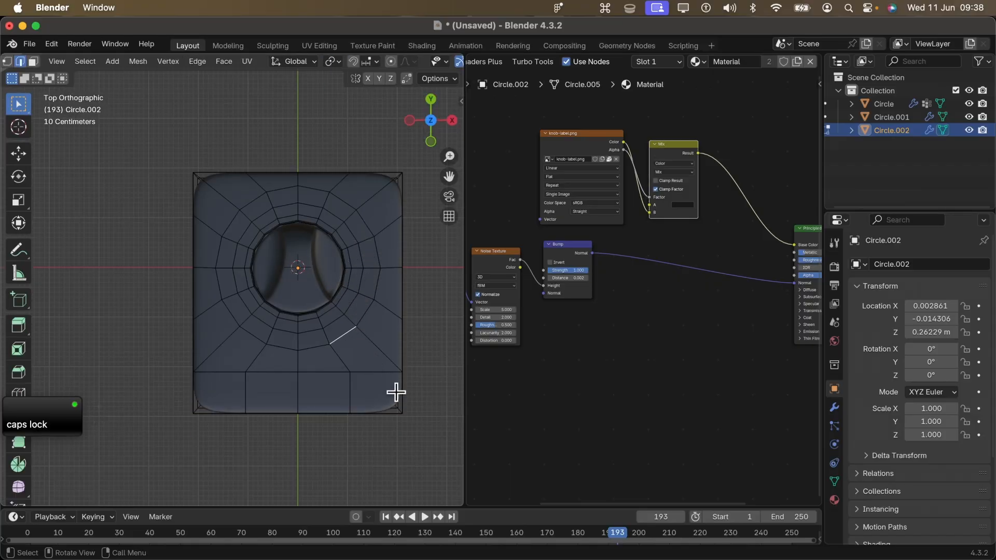
pyautogui.scroll(-5, 429, 58)
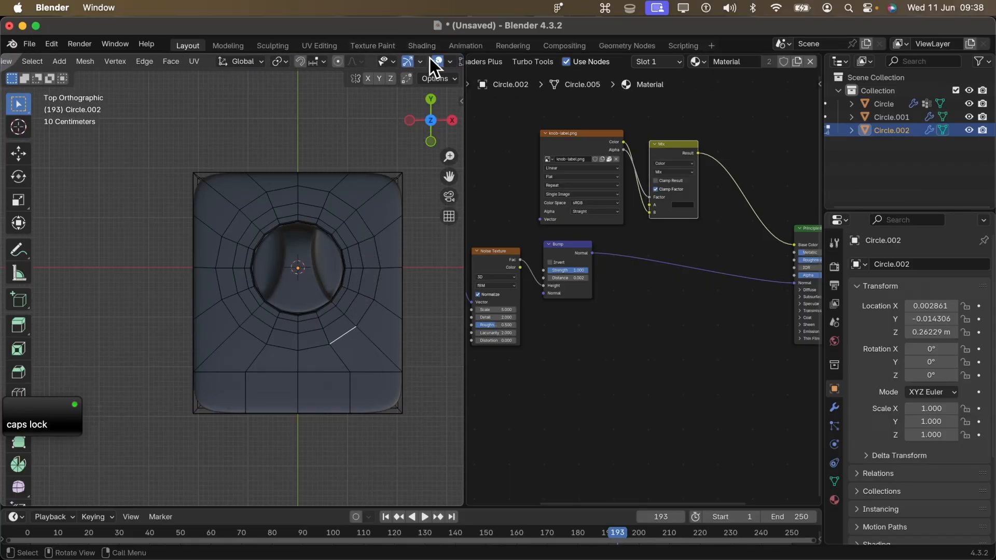
pyautogui.press('a')
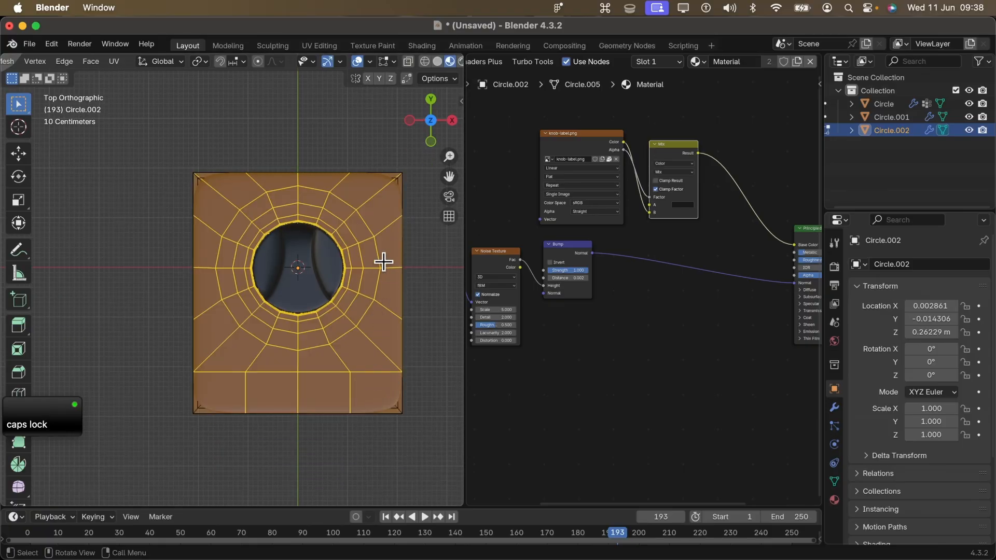
pyautogui.press('u')
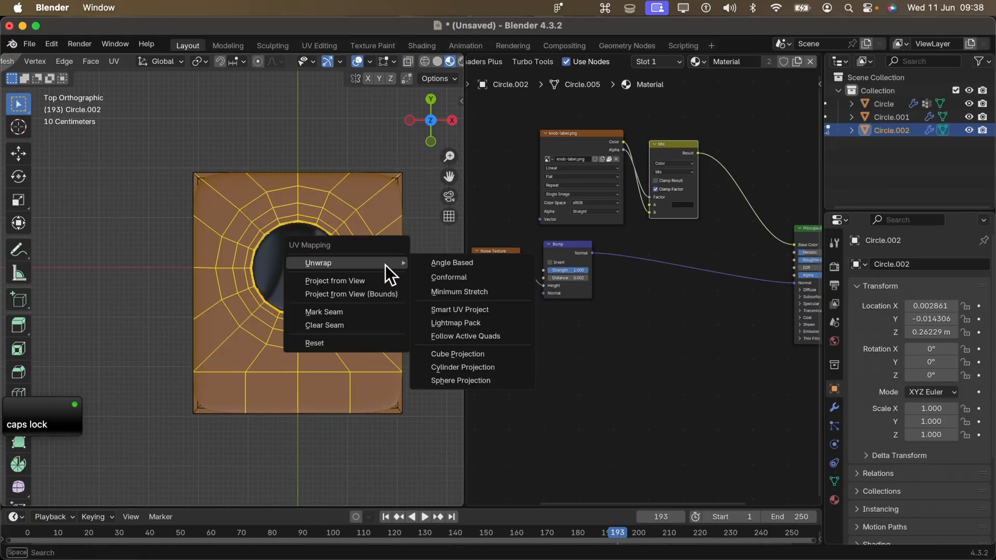
pyautogui.click(369, 287)
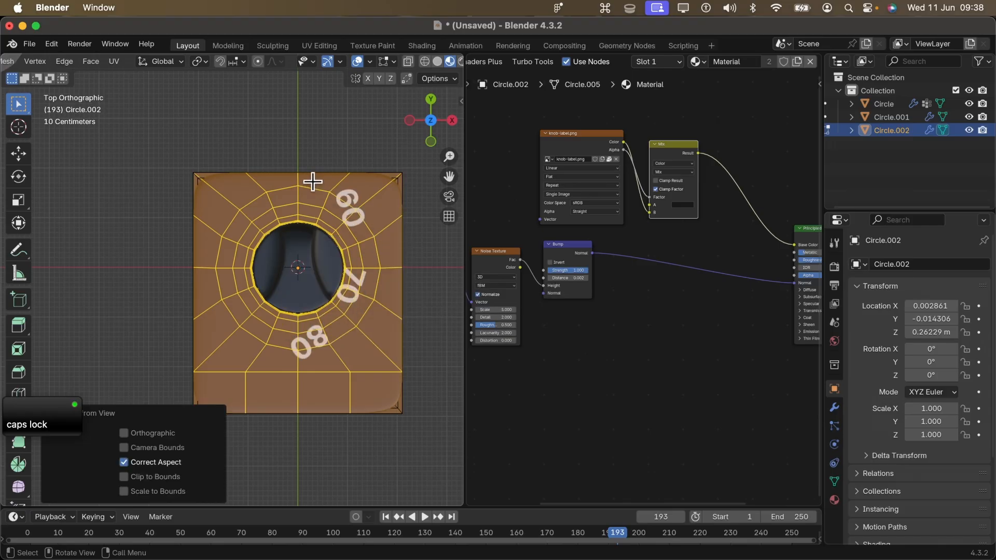
# - In the UV Editor, scale up all of the panel's top-face UVs until they span the volume dial graphic
pyautogui.scroll(3, 482, 63)
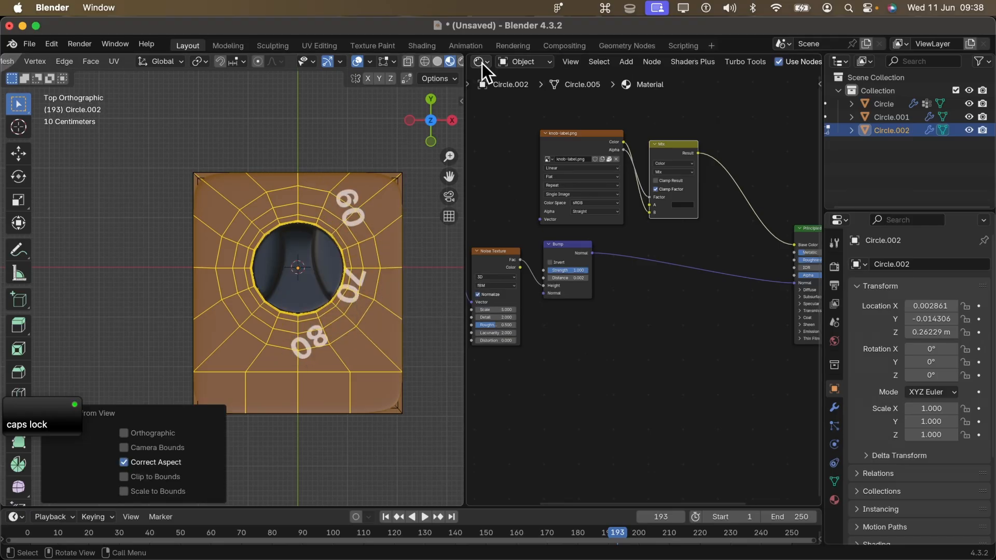
pyautogui.click(482, 63)
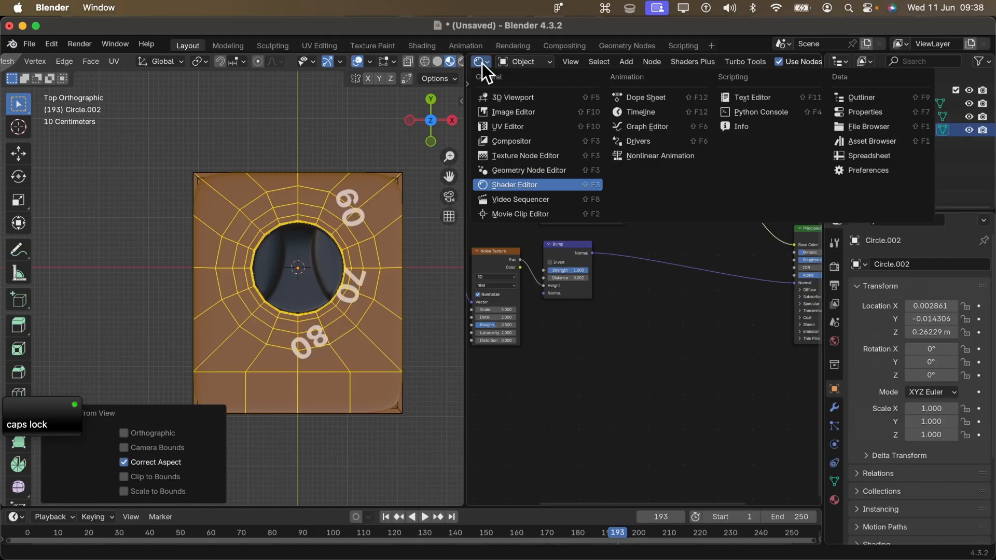
pyautogui.click(508, 127)
pyautogui.scroll(-5, 629, 298)
pyautogui.press('Home')
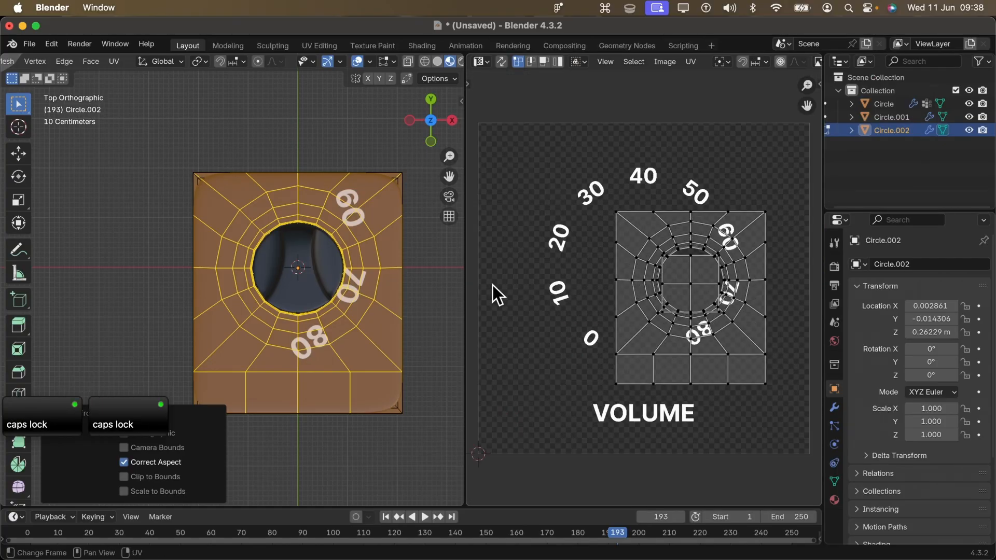
pyautogui.scroll(-3, 249, 280)
pyautogui.scroll(-4, 605, 232)
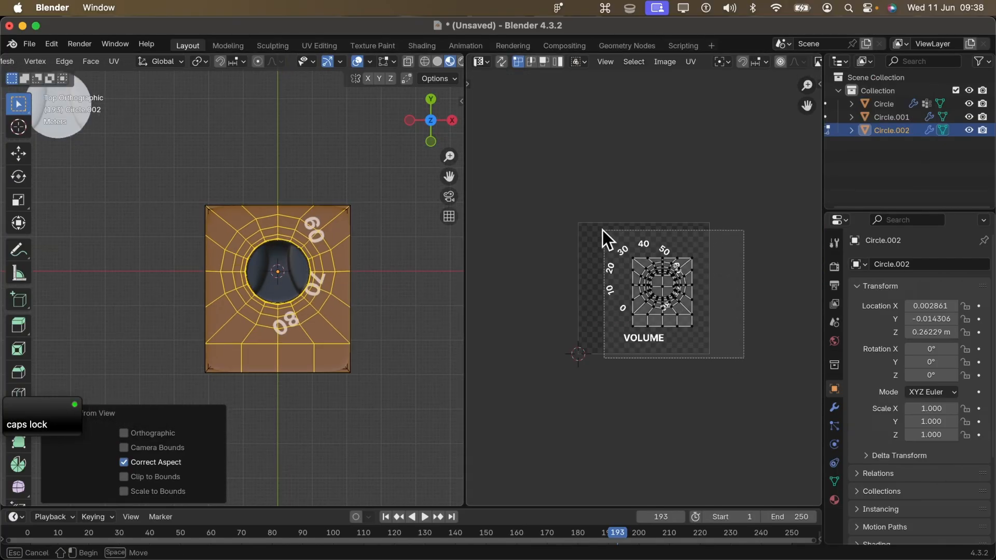
pyautogui.press('a')
pyautogui.press('s')
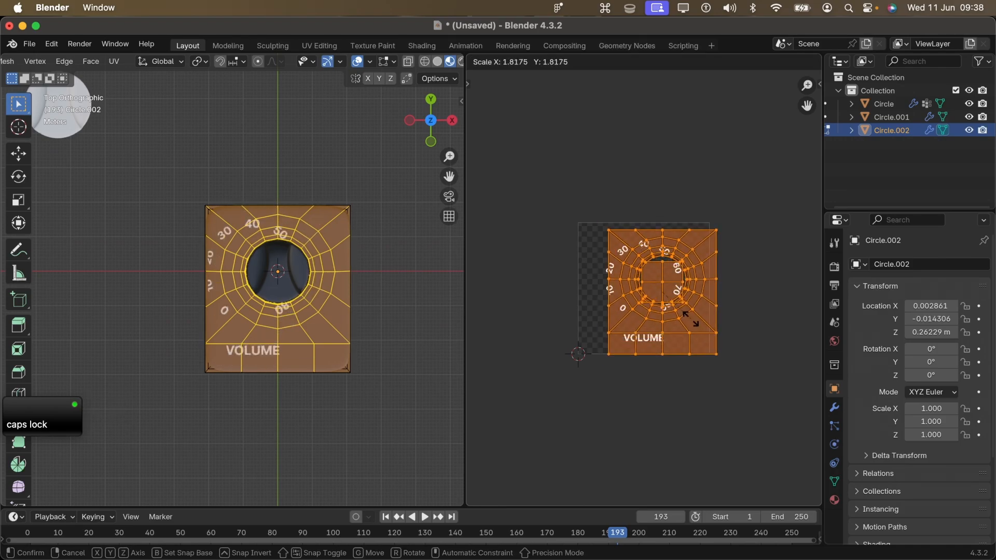
pyautogui.click(694, 320)
# - Move the UVs left to centre them on the dial graphic and scale them by about 1.02
pyautogui.scroll(3, 249, 299)
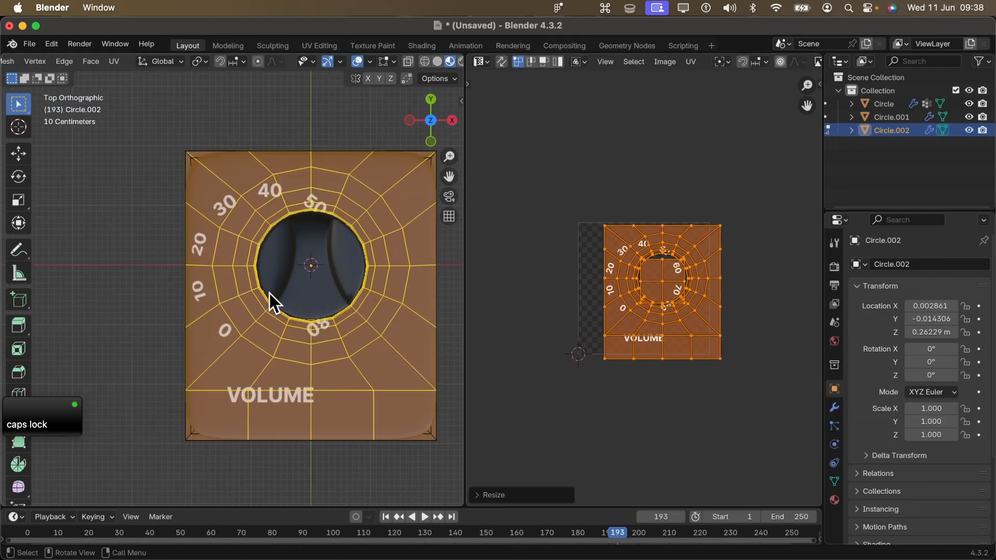
pyautogui.scroll(3, 735, 291)
pyautogui.scroll(-1, 741, 289)
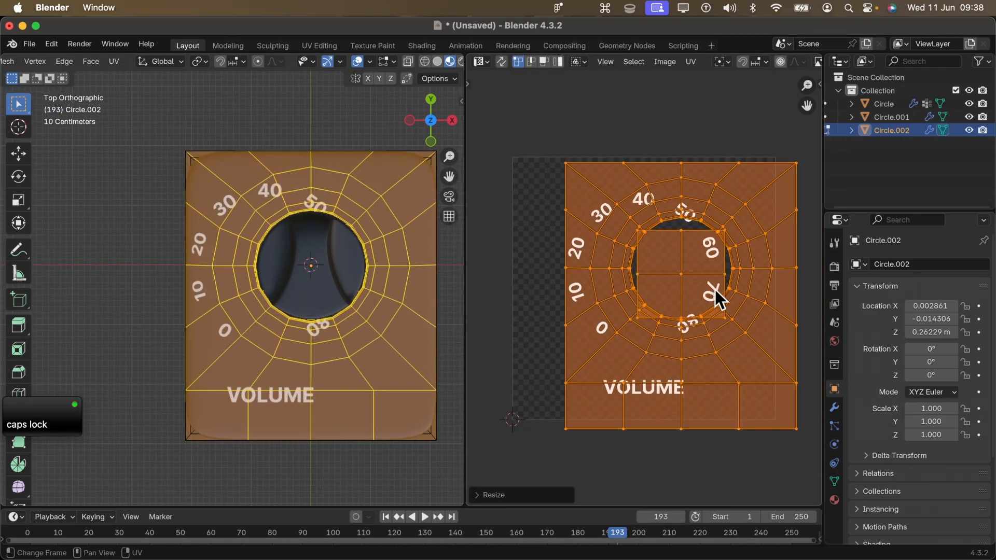
pyautogui.press('g')
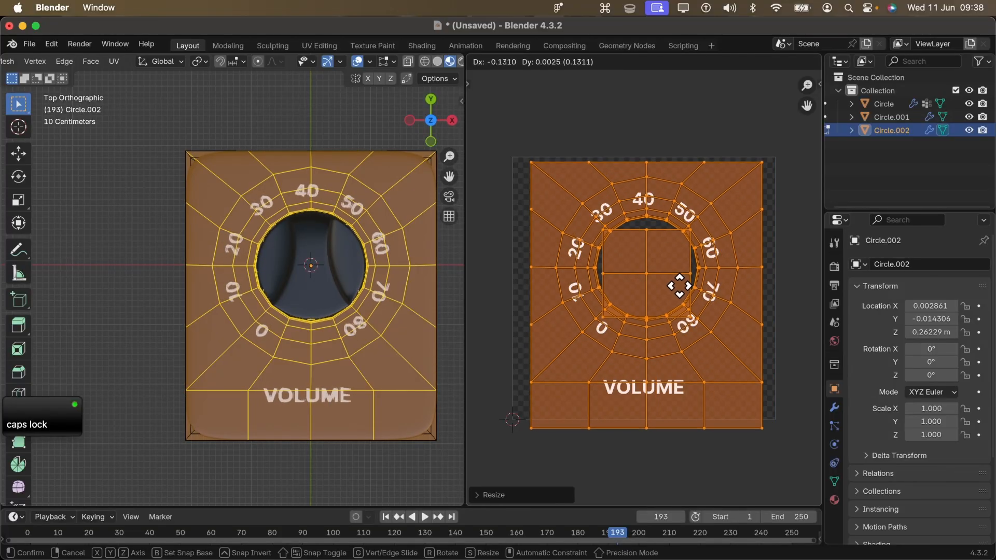
pyautogui.click(678, 285)
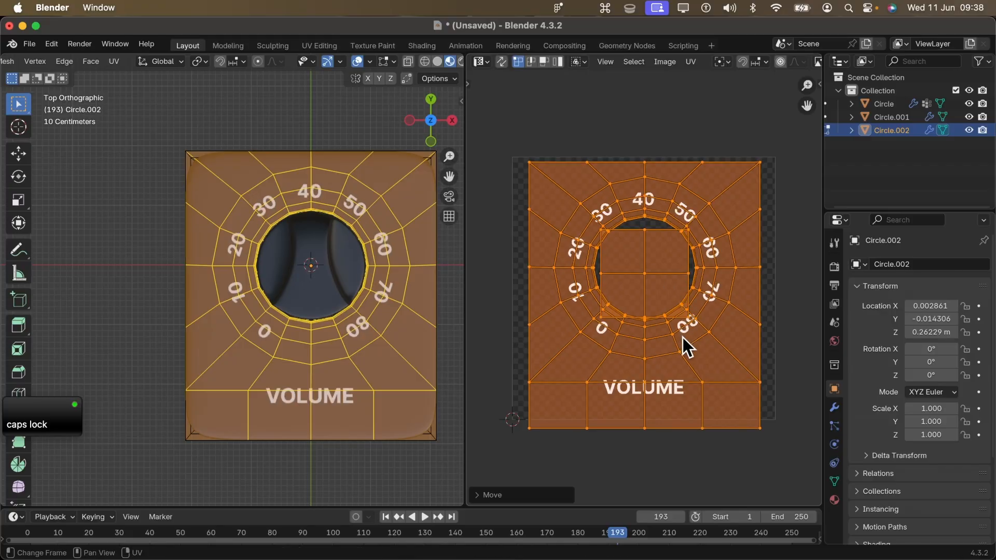
pyautogui.press('s')
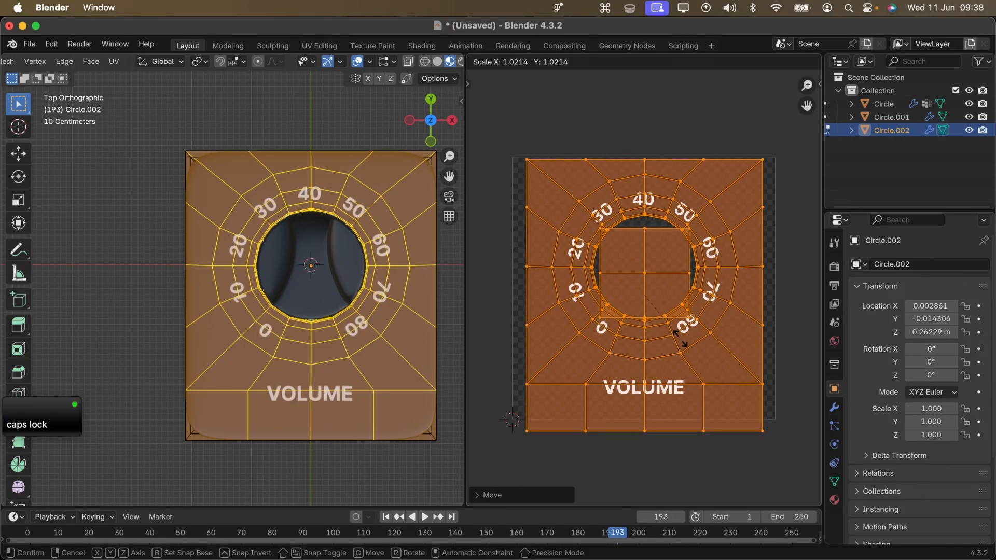
pyautogui.click(680, 339)
# - Return to Object Mode and examine the dial graphic around the knob from several angles
pyautogui.press('Tab')
pyautogui.moveTo(310, 335); pyautogui.dragTo(302, 397, button='middle')
pyautogui.scroll(5, 325, 347)
pyautogui.moveTo(325, 347); pyautogui.dragTo(232, 308, button='middle')
pyautogui.scroll(-4, 267, 268)
pyautogui.moveTo(267, 268); pyautogui.dragTo(334, 327, button='middle')
pyautogui.scroll(3, 300, 289)
pyautogui.click(306, 270)
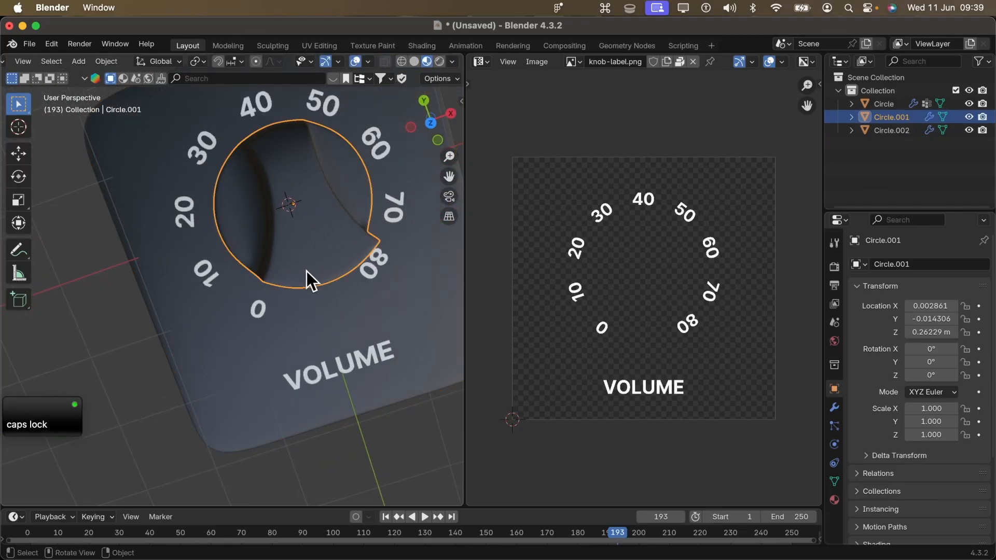
pyautogui.press('Tab')
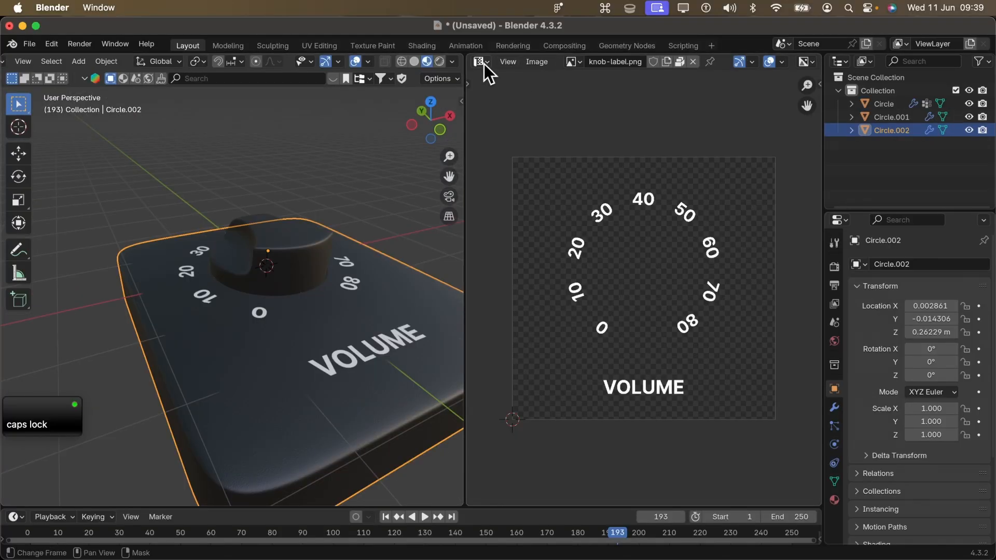
# - Switch the UV Editor area back to the Shader Editor and invert the panel's face selection to its sides
pyautogui.click(483, 62)
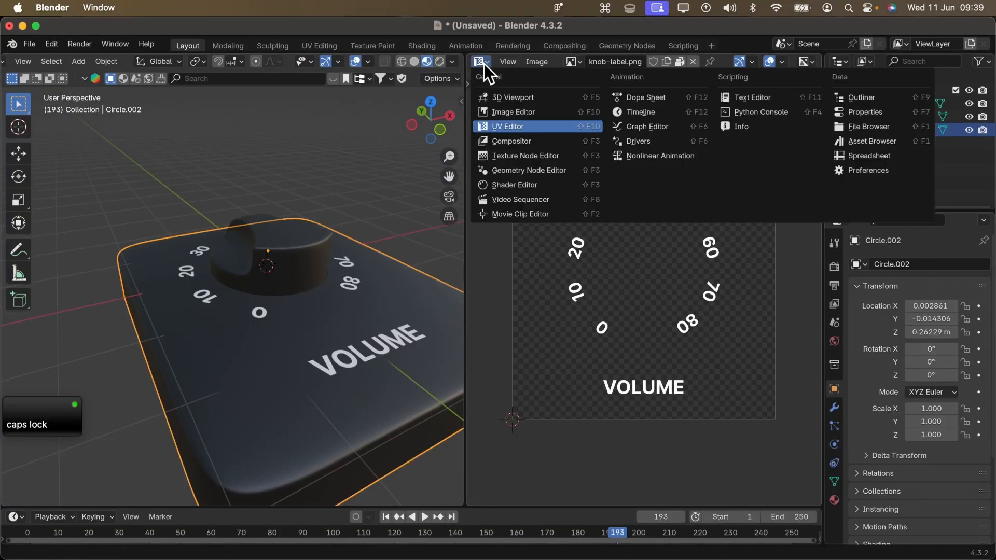
pyautogui.click(527, 186)
pyautogui.keyDown('shift'); pyautogui.moveTo(353, 312); pyautogui.dragTo(285, 282, button='middle'); pyautogui.keyUp('shift')
pyautogui.scroll(-4, 294, 268)
pyautogui.scroll(3, 299, 247)
pyautogui.moveTo(299, 246); pyautogui.dragTo(318, 180, button='middle')
pyautogui.press('Tab')
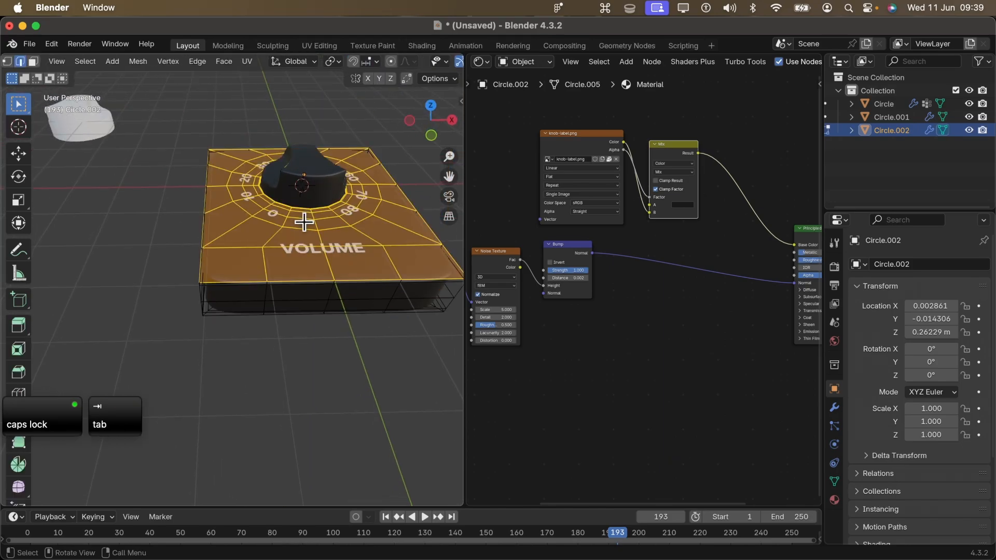
pyautogui.press('super+i')
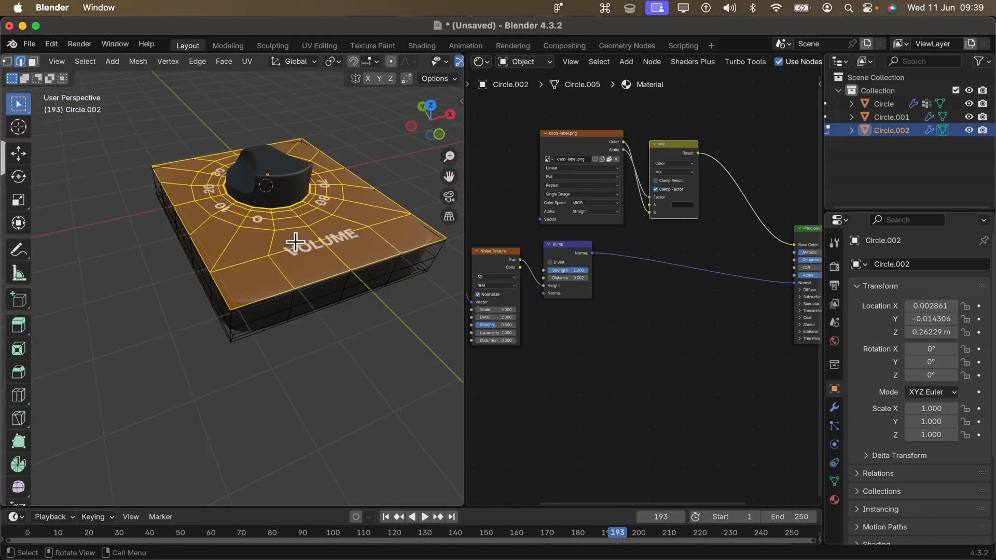
pyautogui.press('super+i')
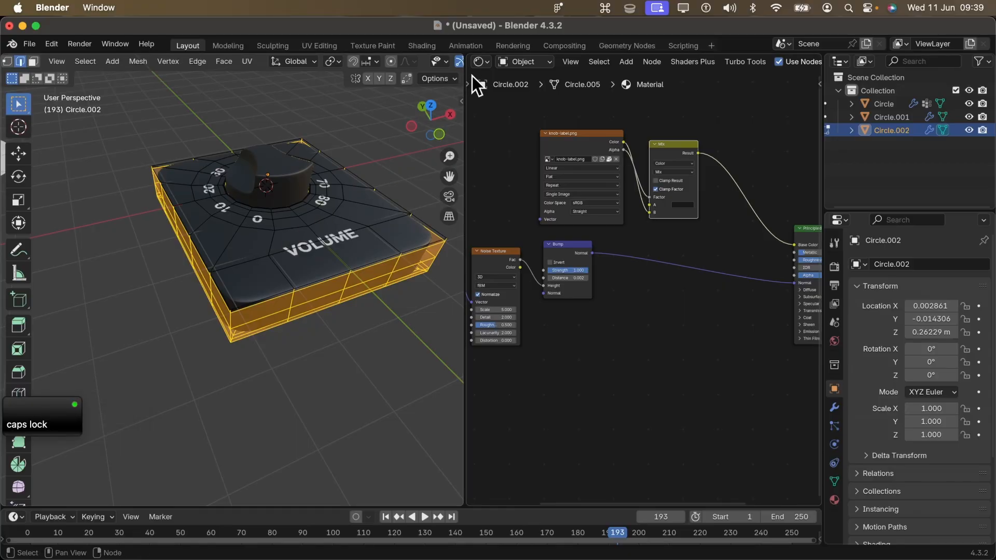
# - Examine the side faces' UVs against knob-label.png in the UV Editor
pyautogui.click(481, 62)
pyautogui.click(516, 129)
pyautogui.scroll(-4, 599, 287)
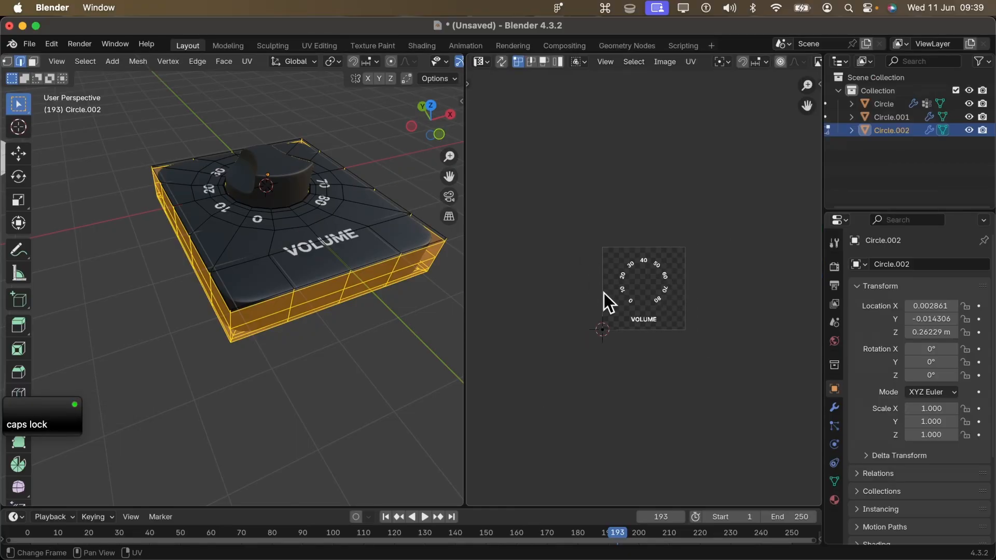
pyautogui.scroll(4, 609, 301)
pyautogui.scroll(1, 614, 286)
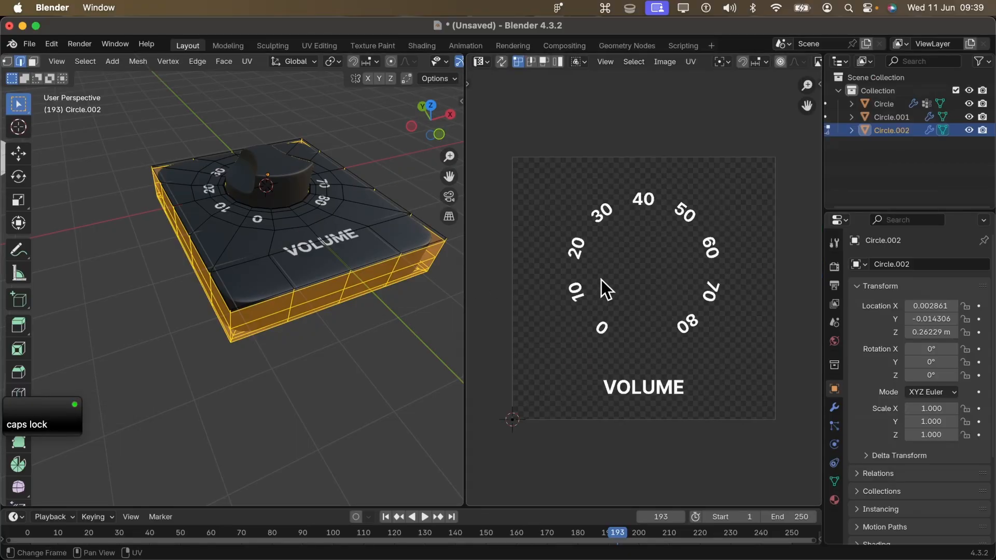
pyautogui.scroll(-3, 653, 167)
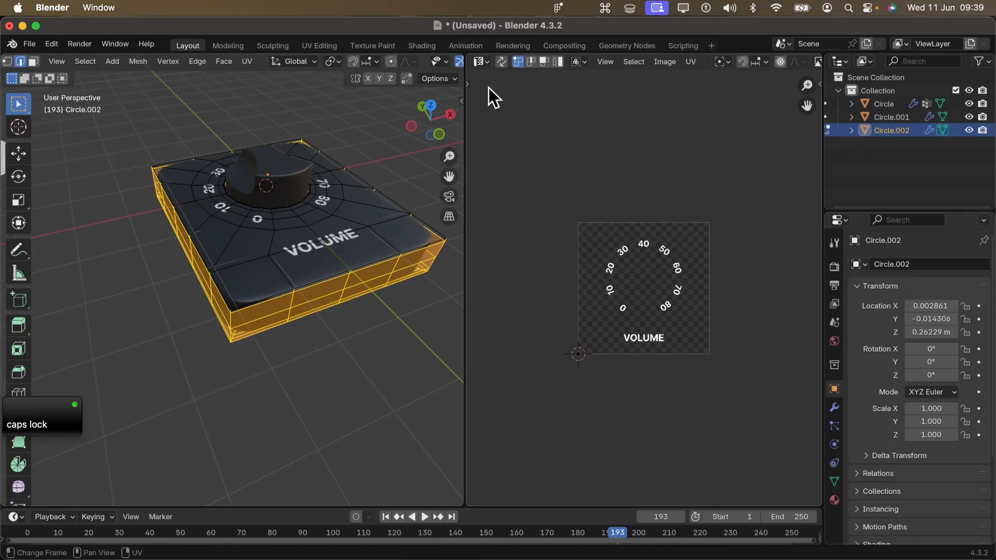
# - In the Shader Editor, set the knob-label.png Image Texture's extension mode to Clip
pyautogui.click(481, 63)
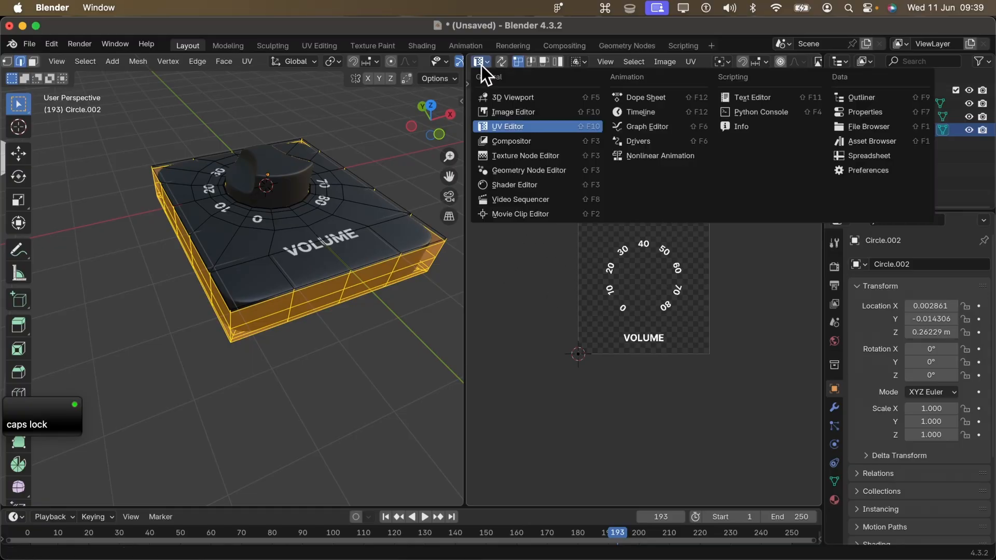
pyautogui.click(547, 184)
pyautogui.scroll(8, 736, 298)
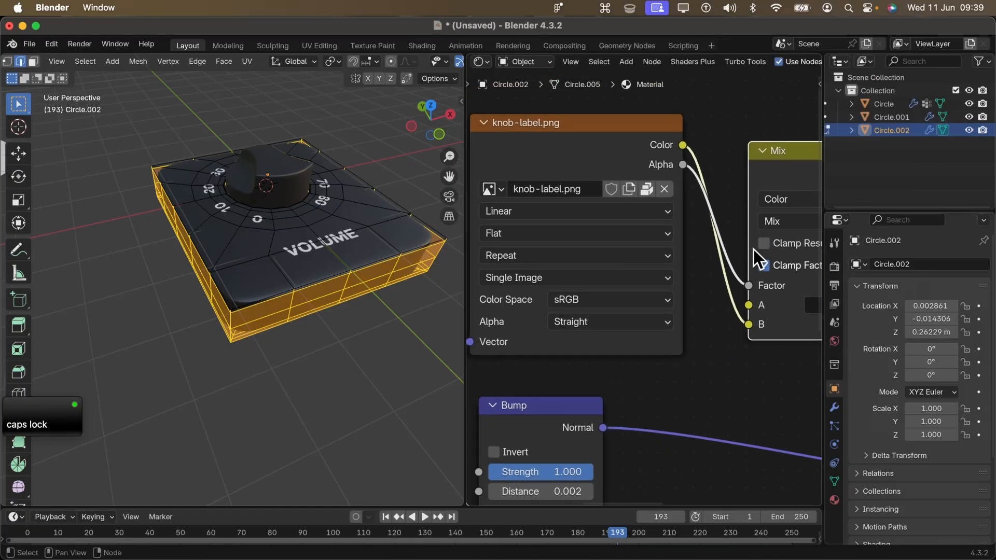
pyautogui.moveTo(544, 239); pyautogui.dragTo(649, 230, button='middle')
pyautogui.click(649, 250)
pyautogui.click(640, 329)
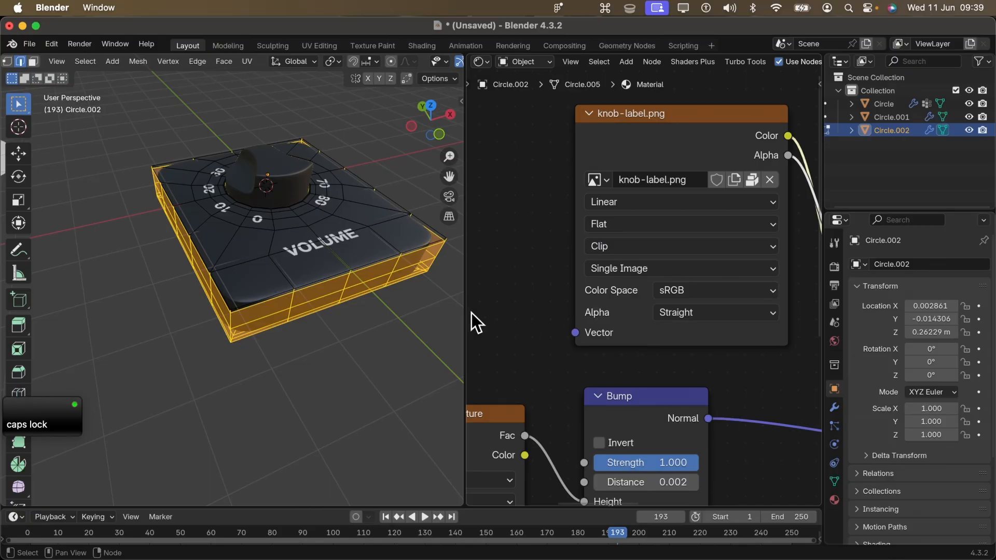
# - Leave Edit Mode, switch the view to orthographic projection and examine the VOLUME label and numbers around the knob
pyautogui.press('Tab')
pyautogui.moveTo(275, 247); pyautogui.dragTo(341, 251, button='middle')
pyautogui.scroll(10, 322, 267)
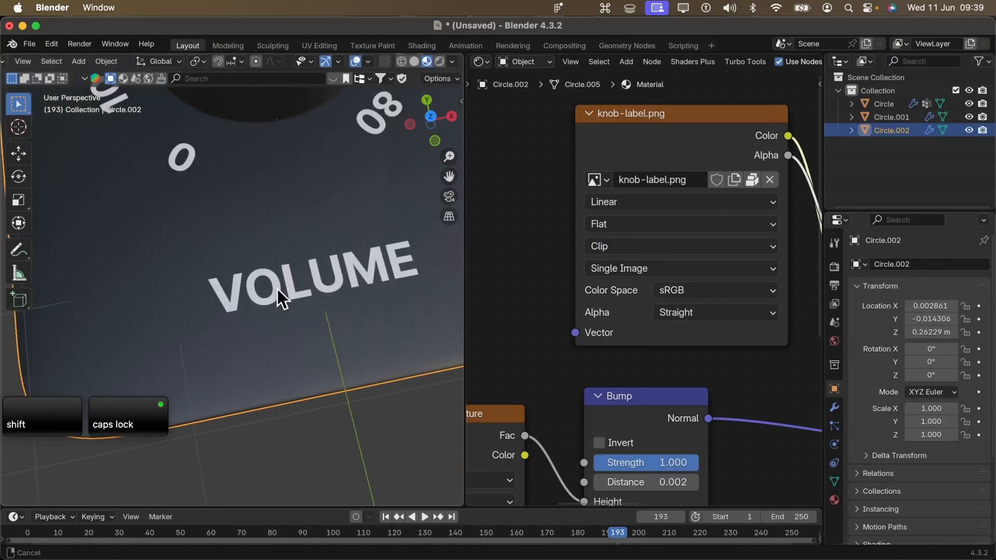
pyautogui.scroll(-8, 343, 257)
pyautogui.moveTo(251, 317); pyautogui.dragTo(327, 321, button='middle')
pyautogui.click(449, 217)
pyautogui.scroll(5, 223, 314)
pyautogui.moveTo(223, 314); pyautogui.dragTo(349, 296, button='middle')
pyautogui.scroll(-5, 307, 276)
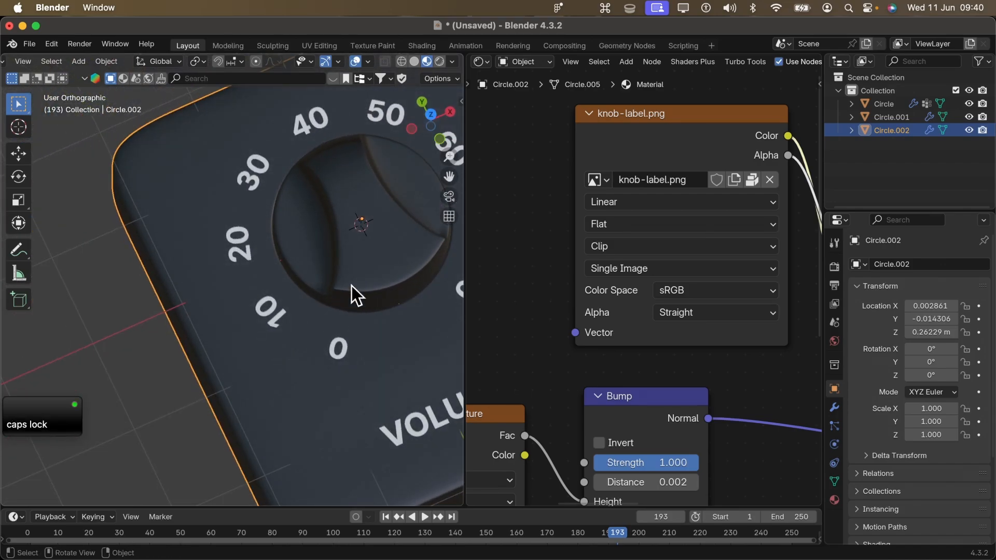
# - Try rotating the knob about its local Z axis in snapped increments
pyautogui.click(355, 285)
pyautogui.press('r')
pyautogui.press('z')
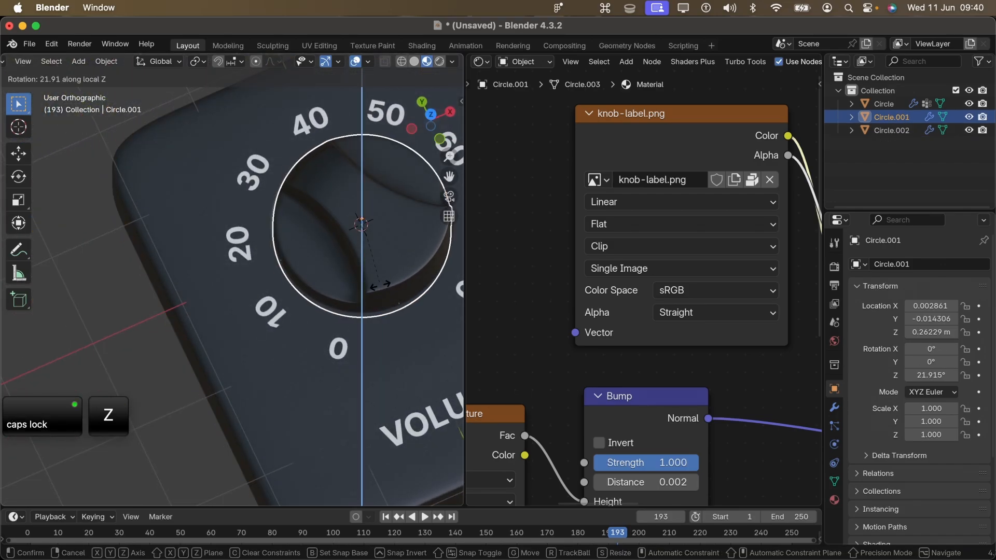
pyautogui.press('ctrl')
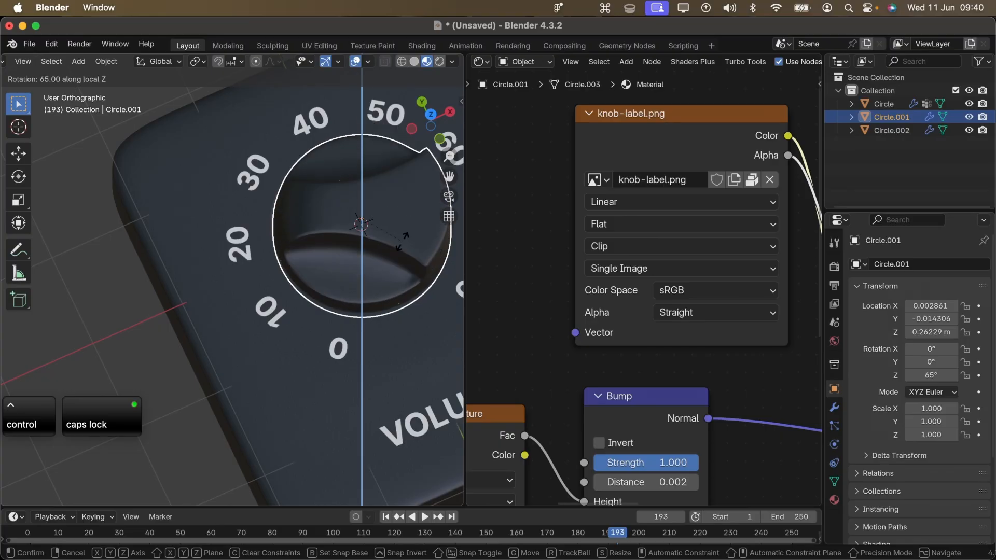
pyautogui.click(359, 265)
pyautogui.scroll(-1, 357, 318)
pyautogui.keyDown('shift'); pyautogui.moveTo(357, 320); pyautogui.dragTo(238, 272, button='middle'); pyautogui.keyUp('shift')
pyautogui.scroll(2, 225, 316)
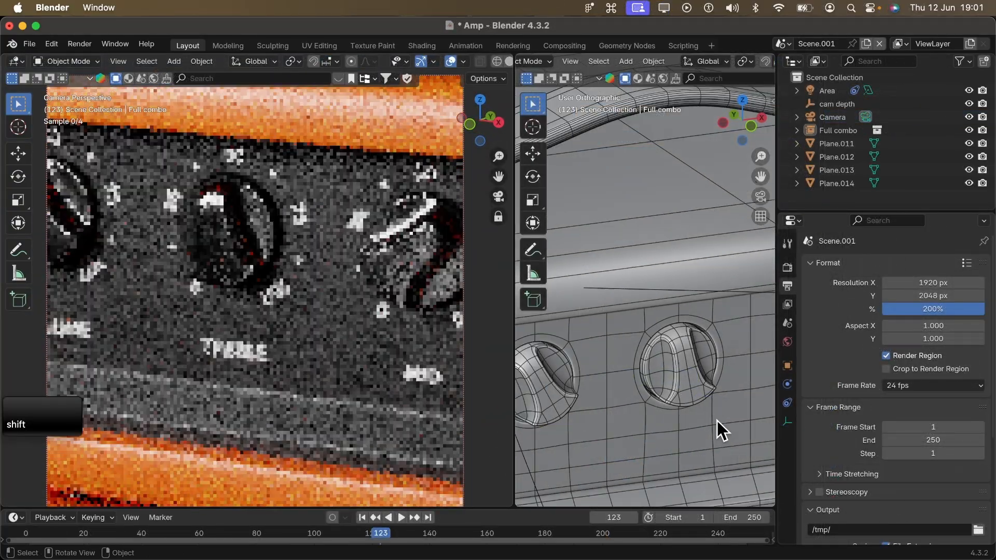
pyautogui.keyDown('shift'); pyautogui.moveTo(212, 318); pyautogui.dragTo(160, 322, button='middle'); pyautogui.keyUp('shift')
pyautogui.scroll(-6, 219, 332)
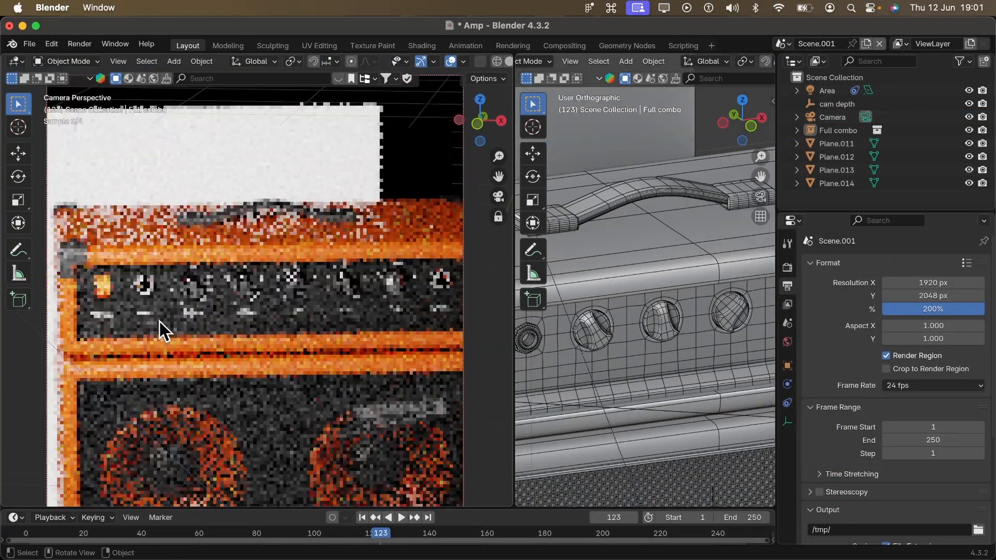